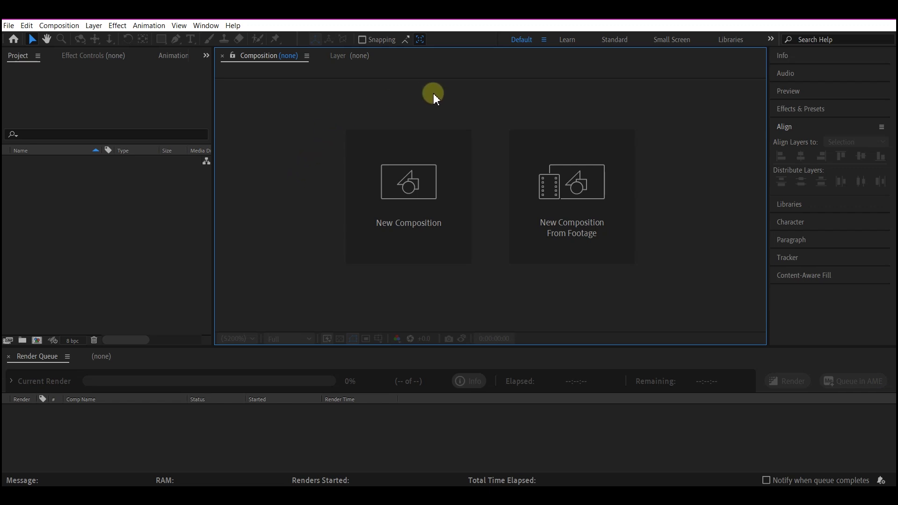
# Create Comp 1 at 1920×1080, 30 fps, 10 seconds long with a black background
pyautogui.click(404, 185)
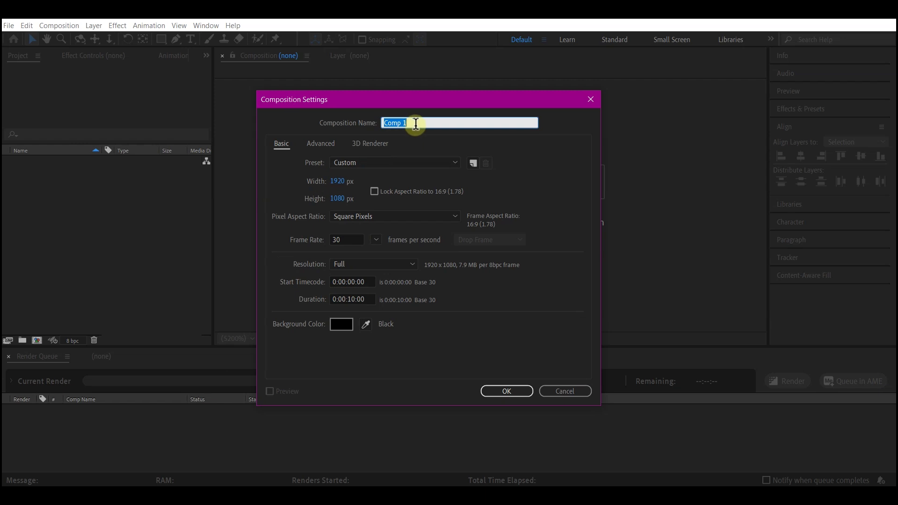
pyautogui.click(496, 390)
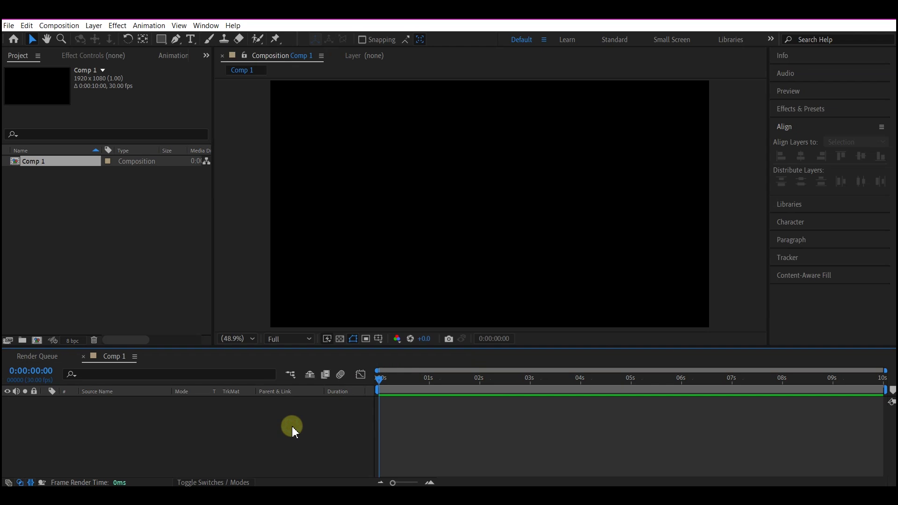
# Add a new black 1920×1080 solid named 'bg' to the Comp 1 timeline
pyautogui.rightClick(292, 427)
pyautogui.moveTo(323, 304)
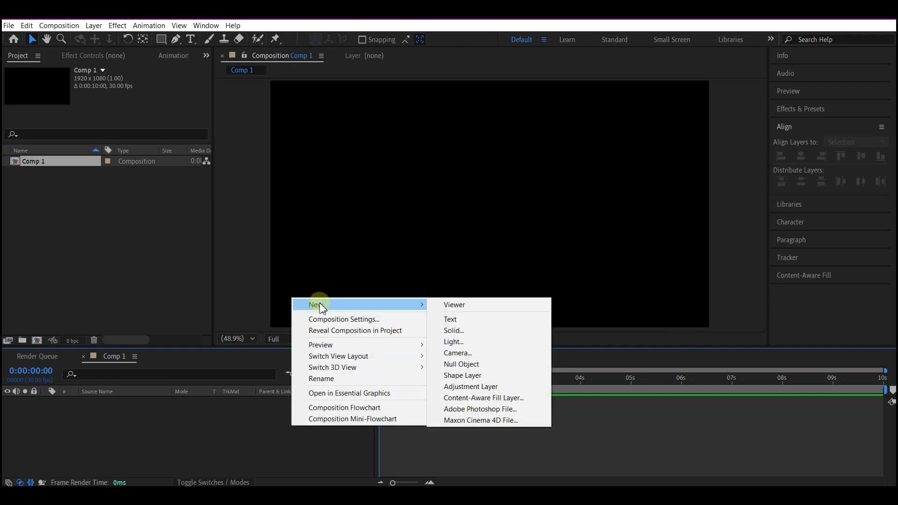
pyautogui.click(451, 332)
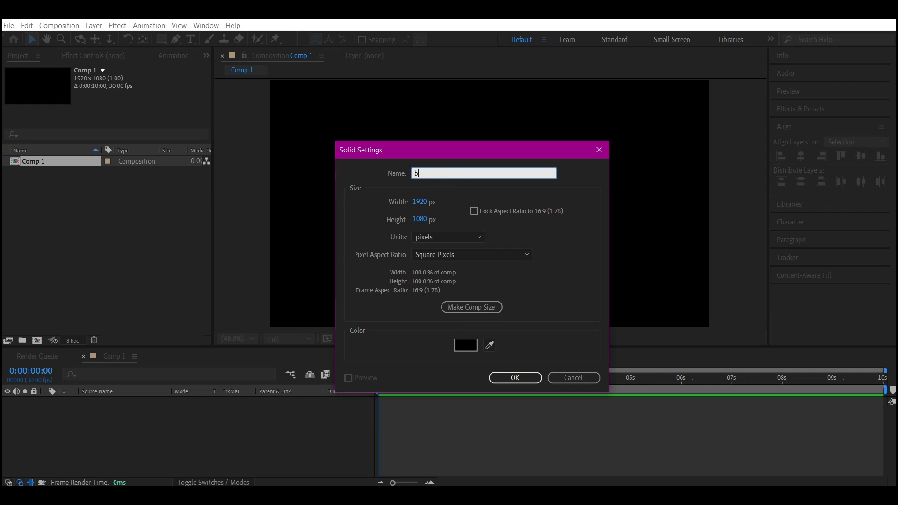
pyautogui.write('bg')
pyautogui.click(466, 346)
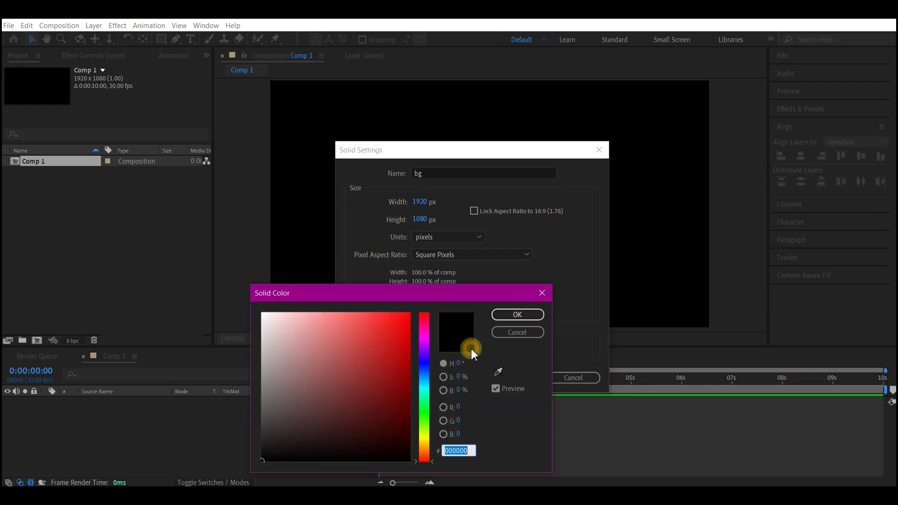
pyautogui.click(510, 318)
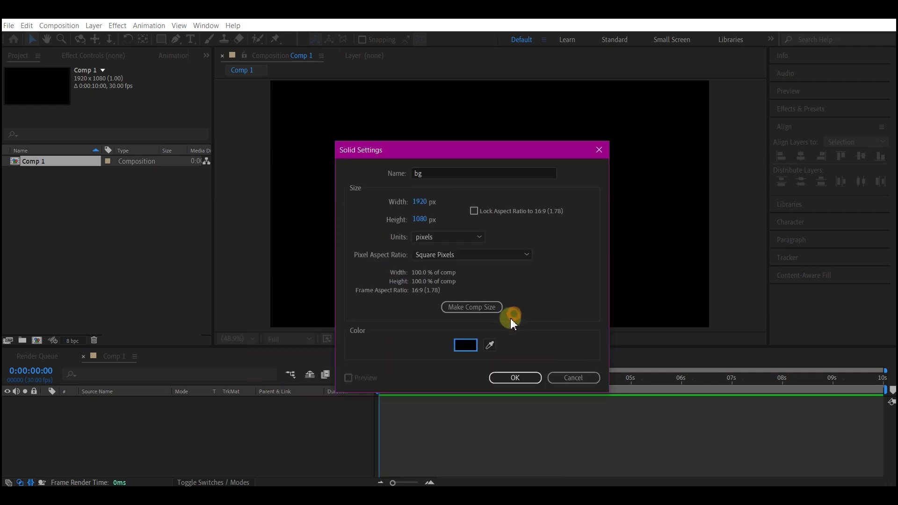
pyautogui.click(514, 378)
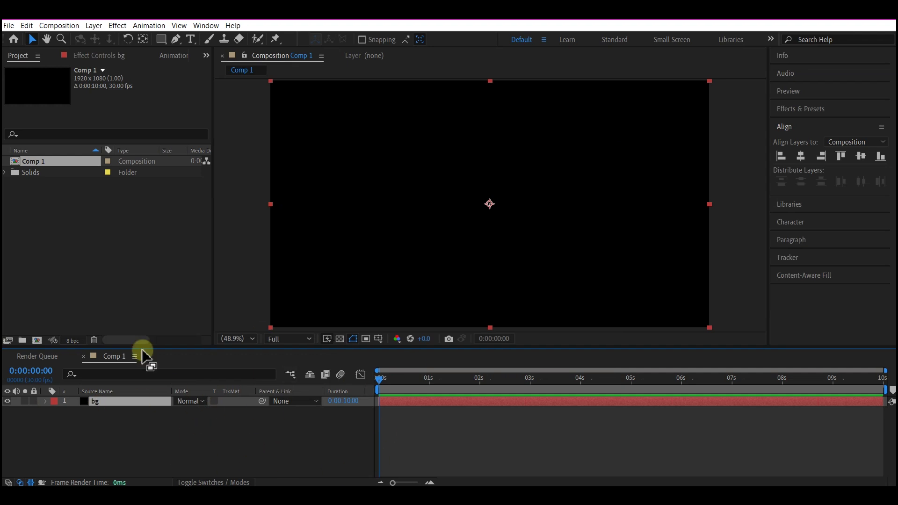
# Import hea6 logo.ai from the Logo folder as a composition and expand its layers folder
pyautogui.hotkey('alt', 'Tab')
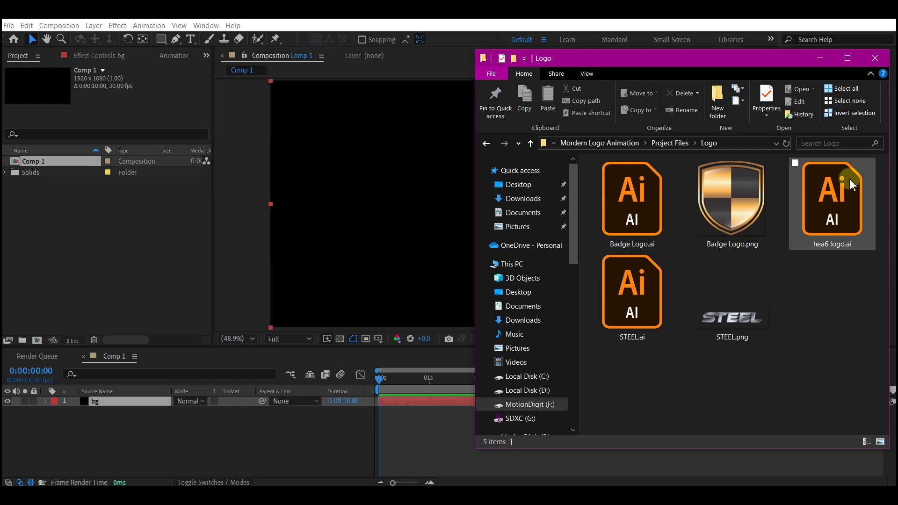
pyautogui.moveTo(853, 188); pyautogui.dragTo(110, 222)
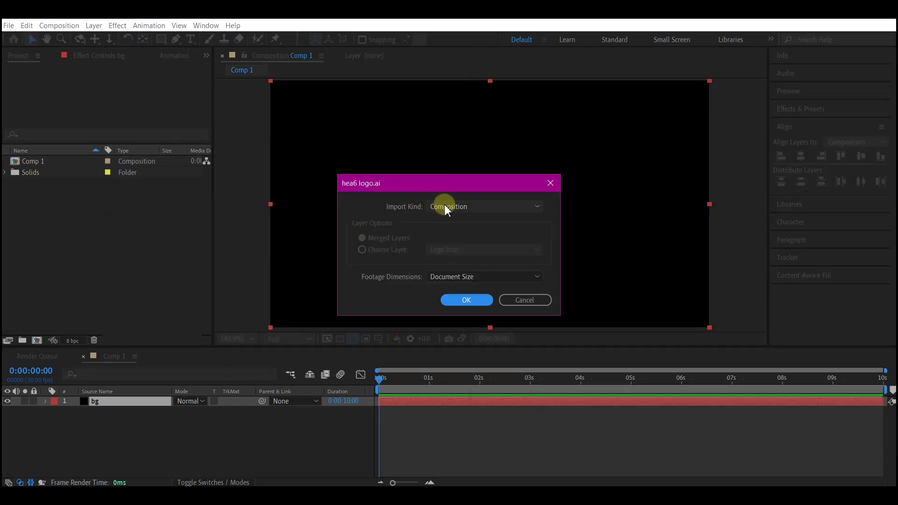
pyautogui.click(465, 301)
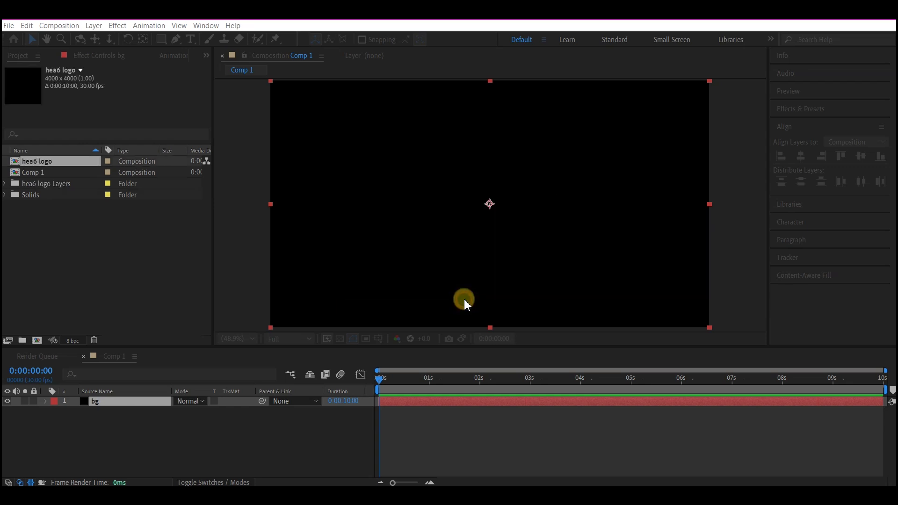
pyautogui.click(6, 183)
# Add the Logo Icon/hea6 logo.ai item to Comp 1 as a new layer
pyautogui.click(45, 195)
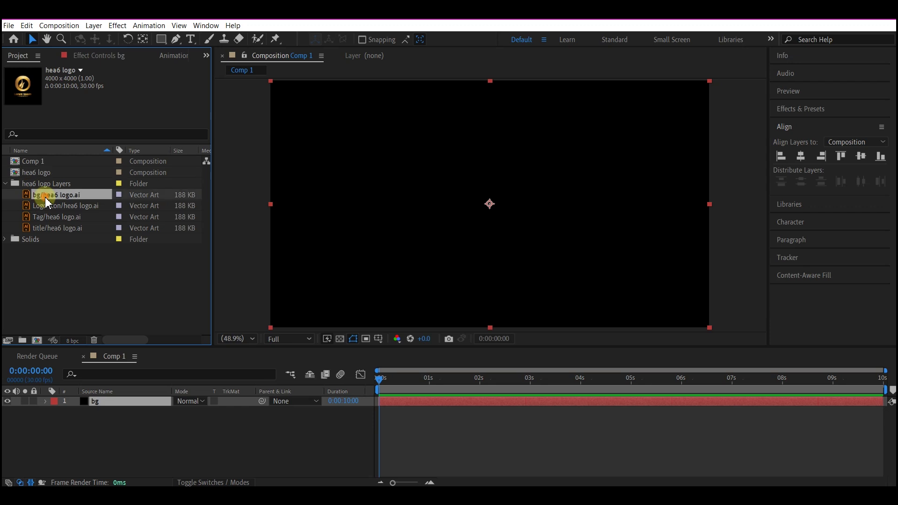
pyautogui.click(51, 209)
pyautogui.moveTo(52, 212); pyautogui.dragTo(107, 399)
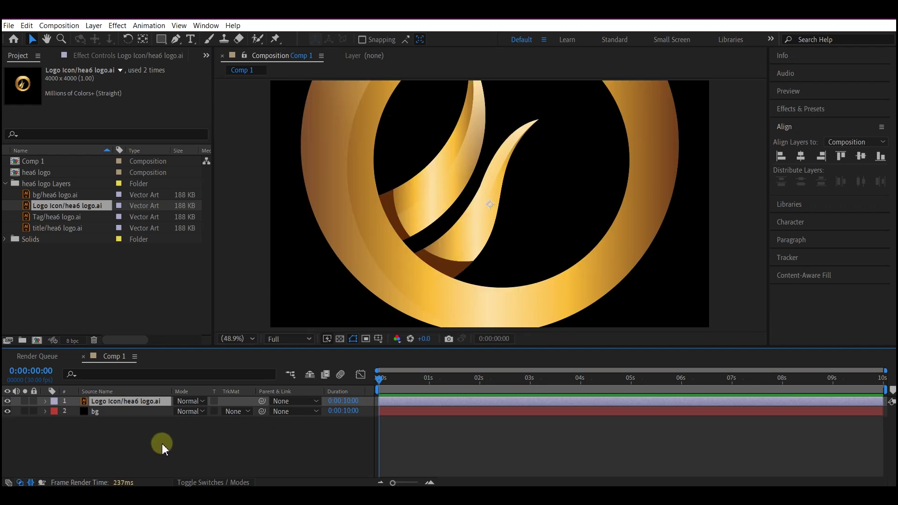
# Scale the logo layer to 22% and move it to position 960, 577
pyautogui.press('s')
pyautogui.moveTo(189, 411); pyautogui.dragTo(151, 419)
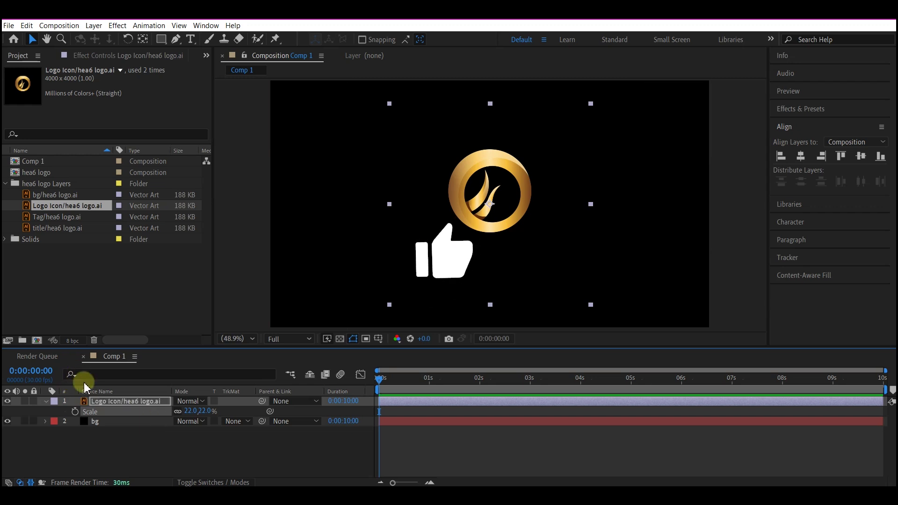
pyautogui.press('p')
pyautogui.moveTo(198, 411); pyautogui.dragTo(219, 415)
pyautogui.click(417, 401)
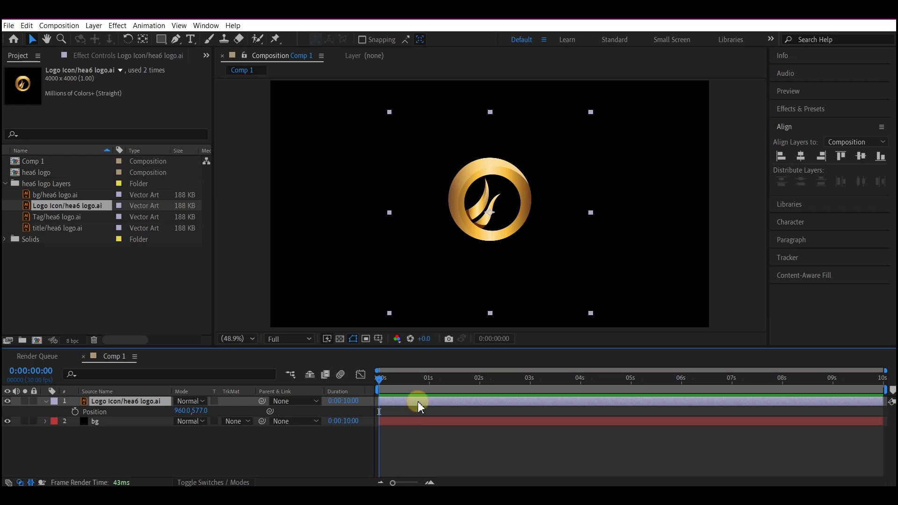
pyautogui.hotkey('ctrl', 'shift', 'c')
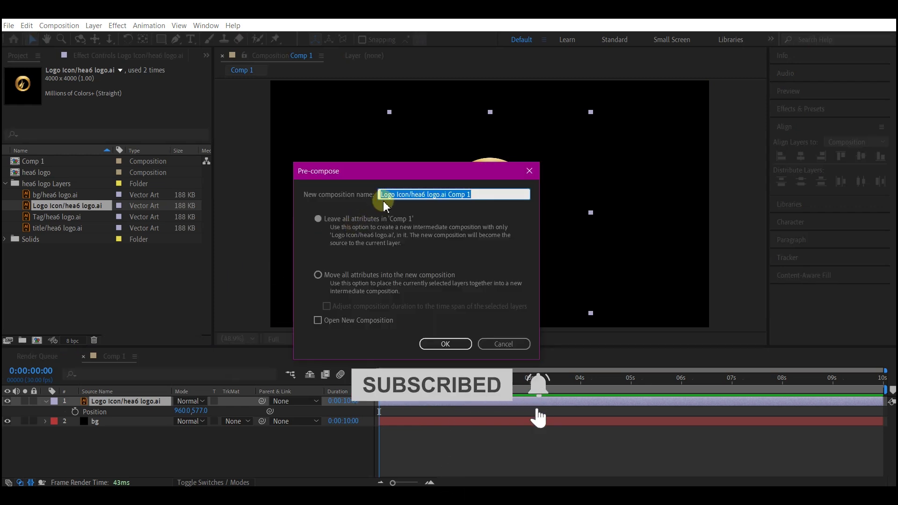
# Pre-compose the logo layer as 'logohilder', moving all attributes into the new composition
pyautogui.write('logohilder')
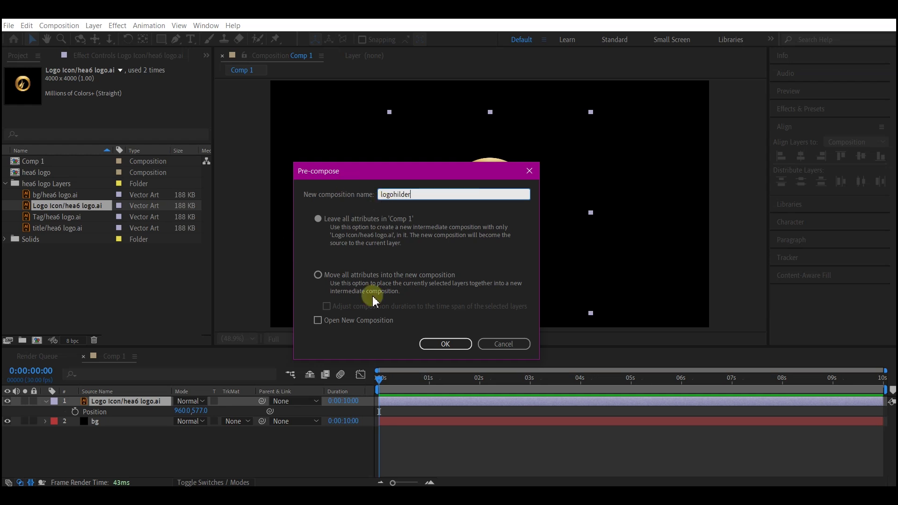
pyautogui.click(318, 275)
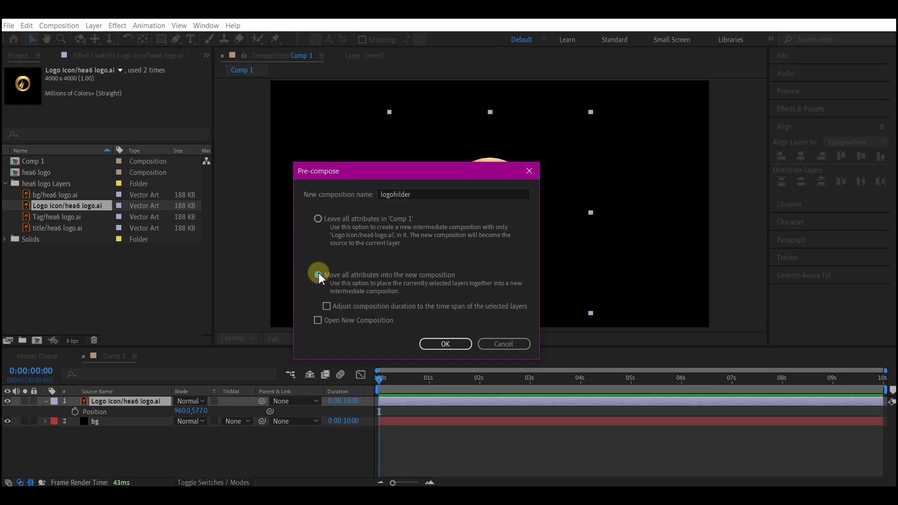
pyautogui.click(446, 345)
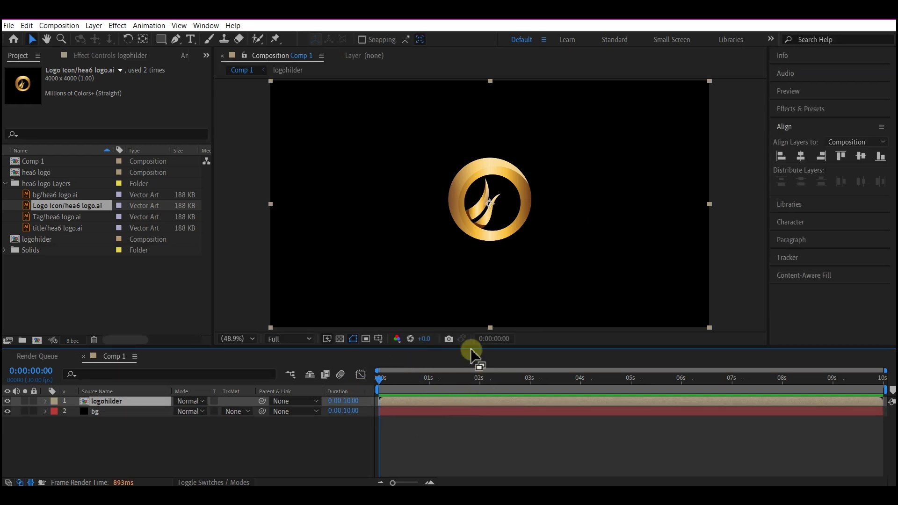
# Apply a Fill effect to logohilder with the dark grey colour 1F1D1D
pyautogui.hotkey('ctrl', 'space')
pyautogui.write('fill')
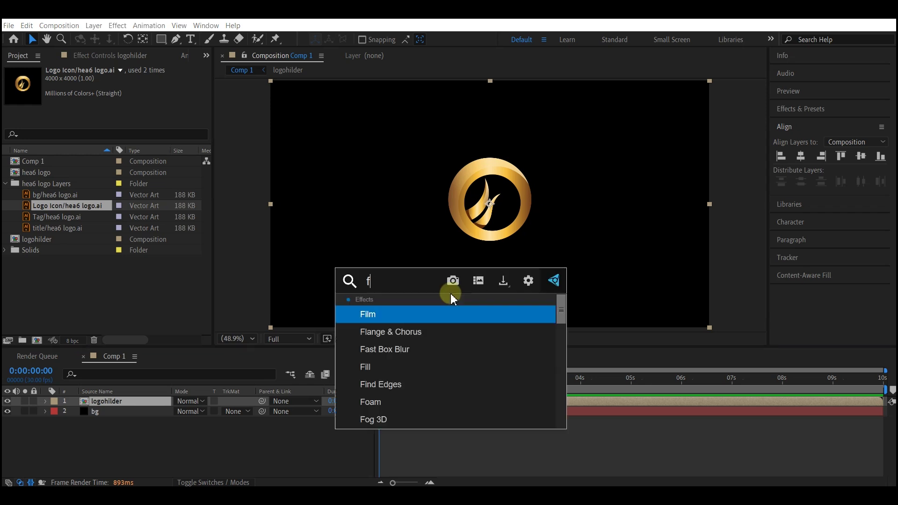
pyautogui.click(377, 314)
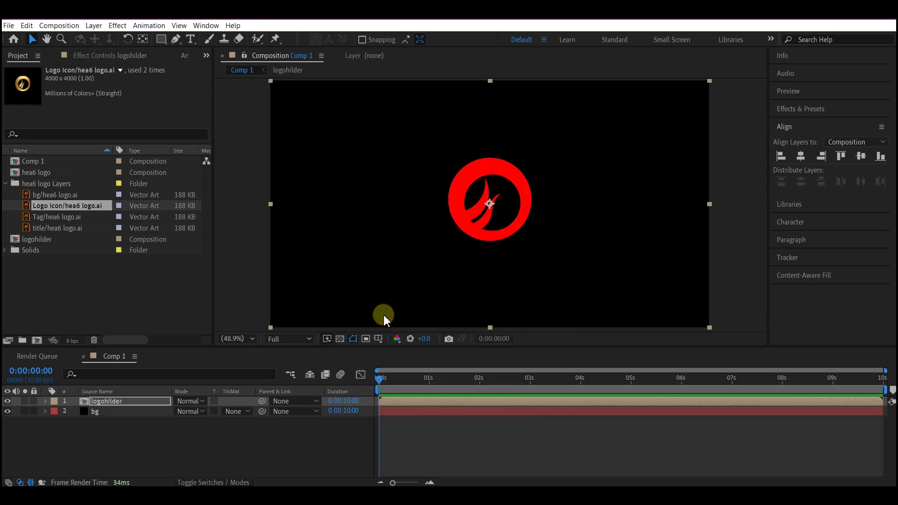
pyautogui.click(121, 111)
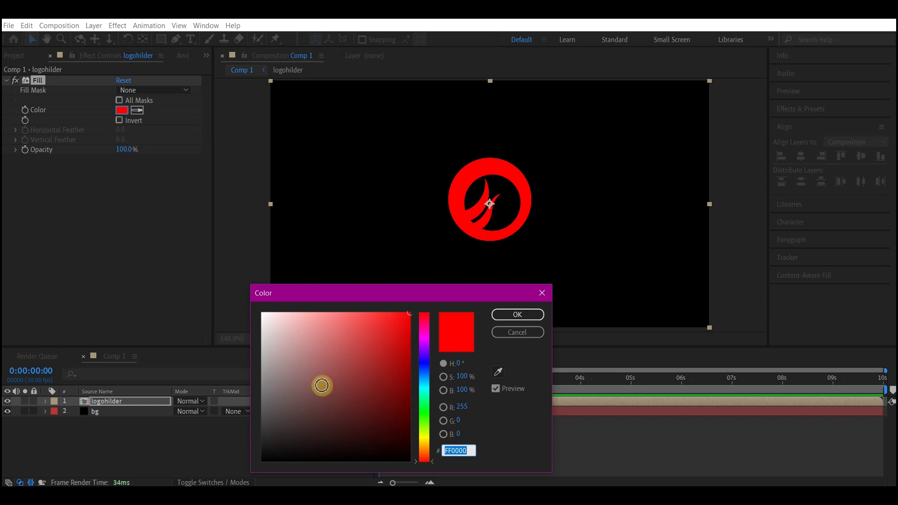
pyautogui.moveTo(274, 427); pyautogui.dragTo(257, 432)
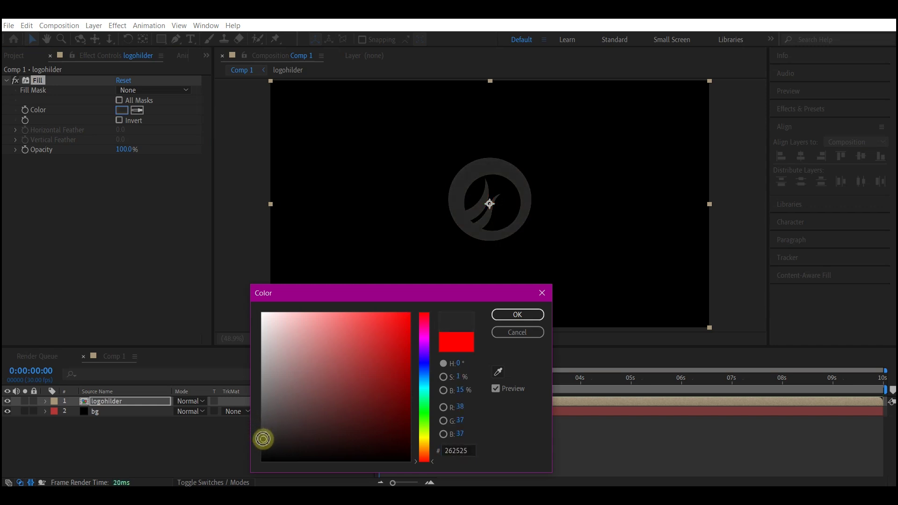
pyautogui.click(516, 314)
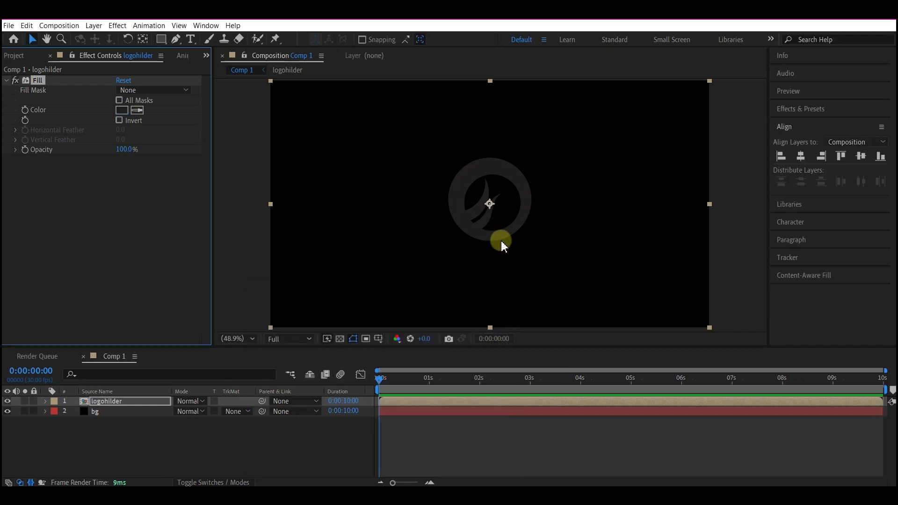
pyautogui.hotkey('ctrl', 'space')
# Apply CC Light Sweep to the logo with a Smooth sweep shape and width 100
pyautogui.write('cc li')
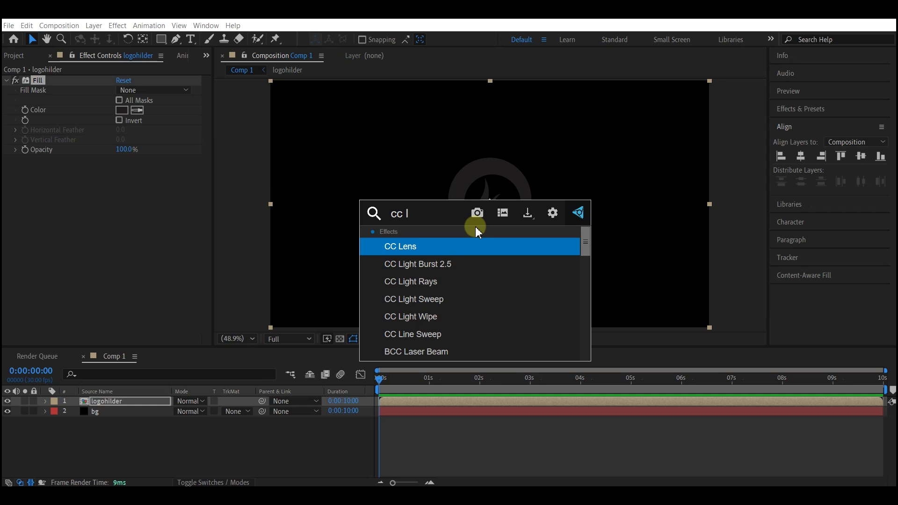
pyautogui.click(411, 281)
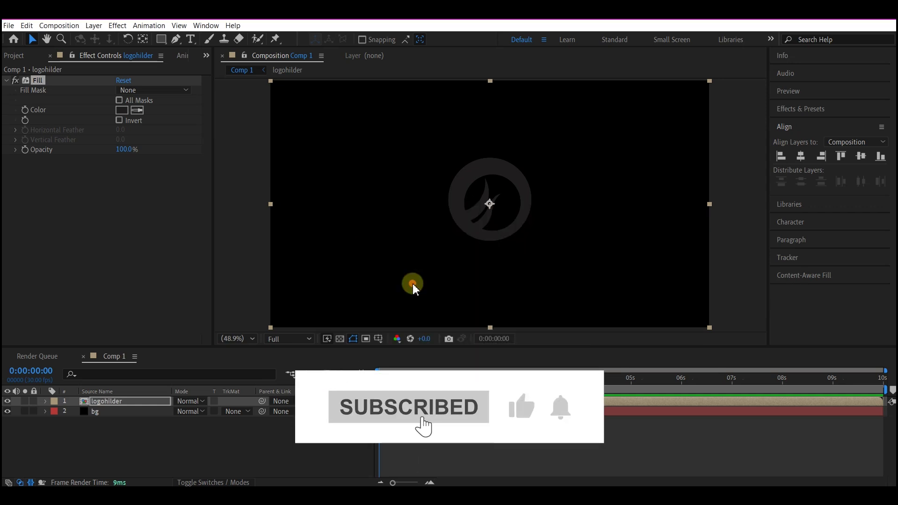
pyautogui.click(136, 213)
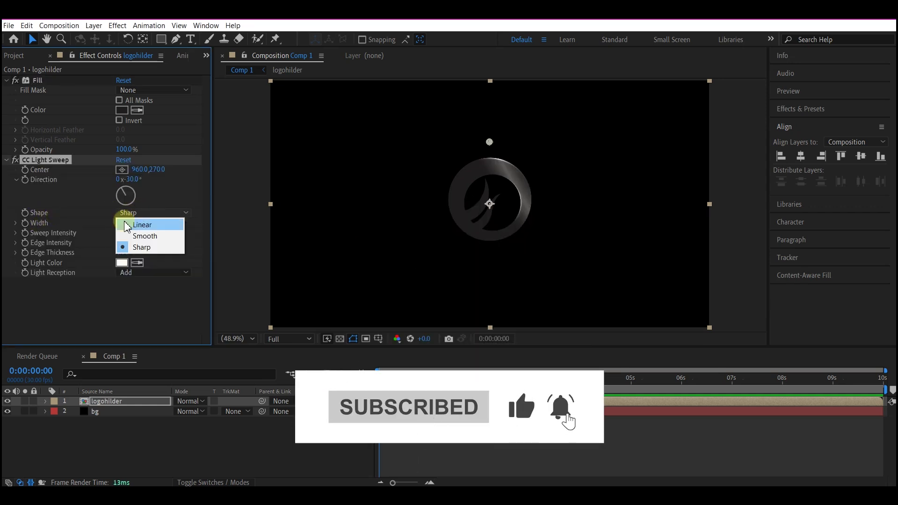
pyautogui.click(141, 236)
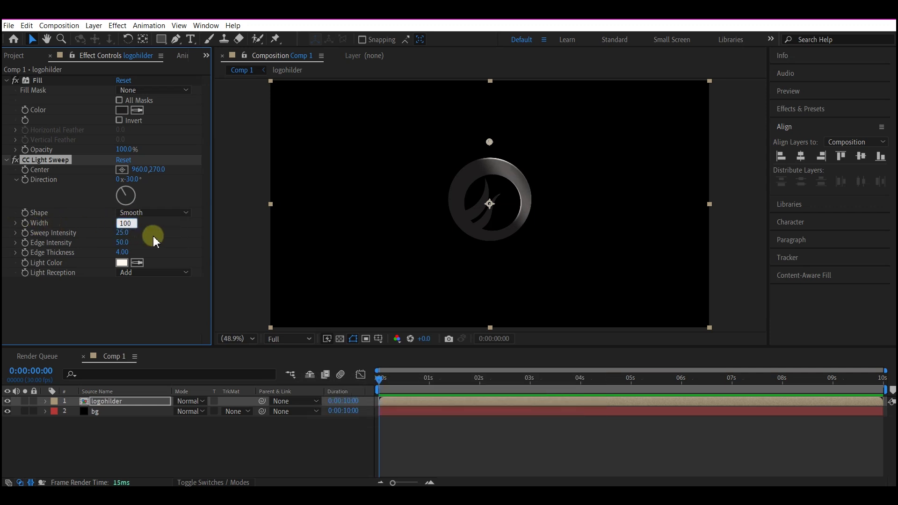
pyautogui.press('Return')
# Set the sweep intensity to 75, and edge intensity and edge thickness to 0
pyautogui.click(124, 234)
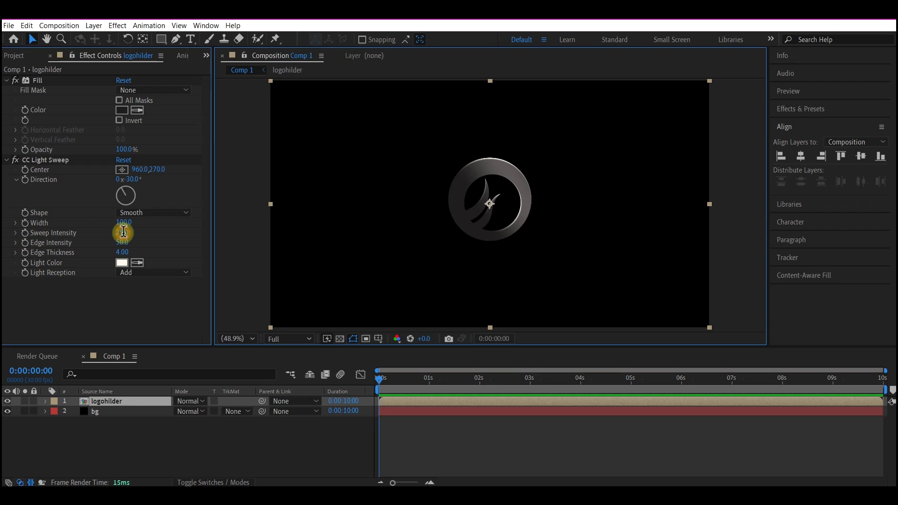
pyautogui.write('75')
pyautogui.press('Return')
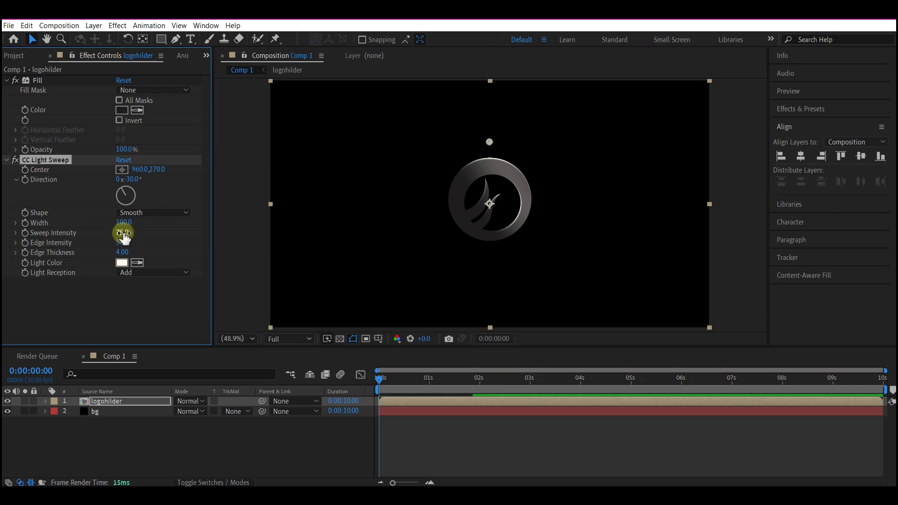
pyautogui.write('0')
pyautogui.press('Return')
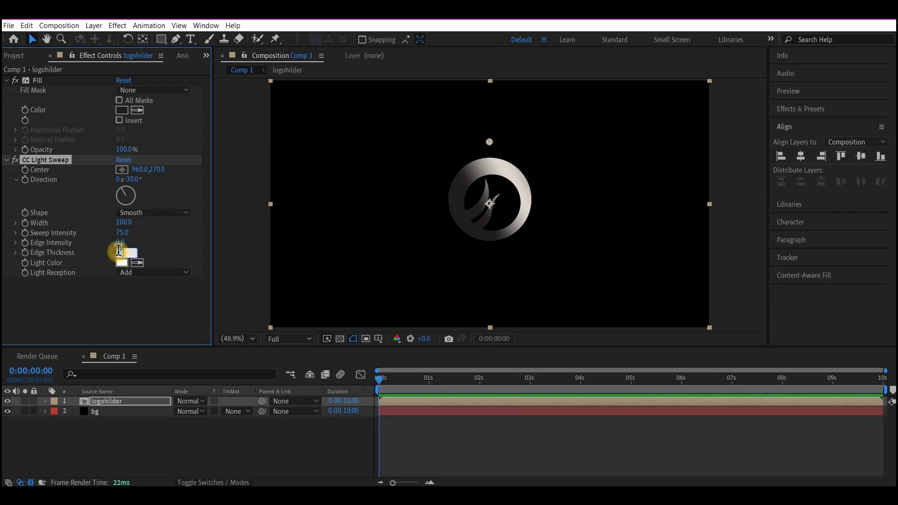
pyautogui.write('0')
pyautogui.press('Return')
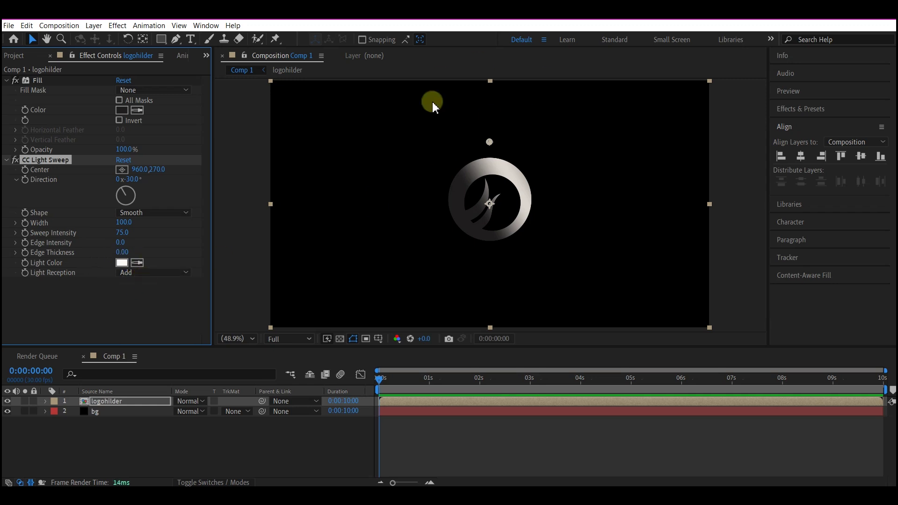
# Centre the light sweep on the logo and set a starting Direction keyframe at -30° at 0 s
pyautogui.moveTo(489, 142); pyautogui.dragTo(491, 200)
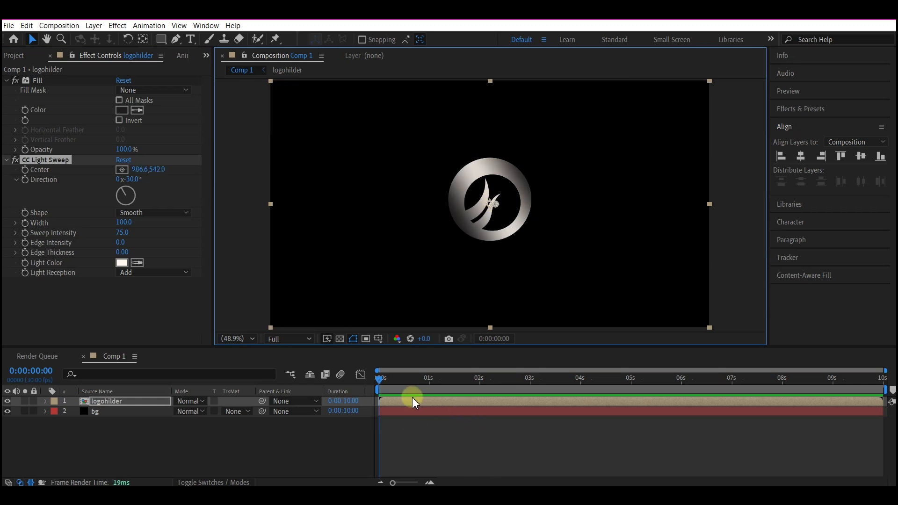
pyautogui.click(380, 382)
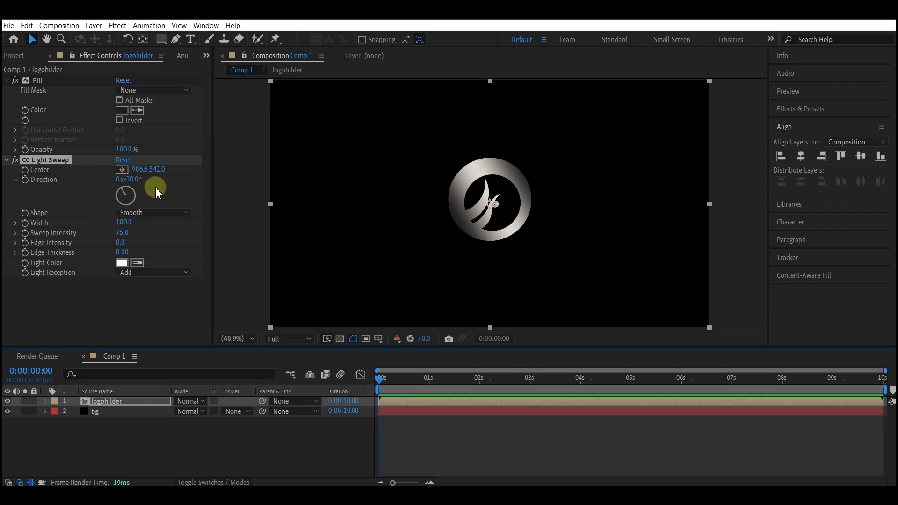
pyautogui.click(24, 181)
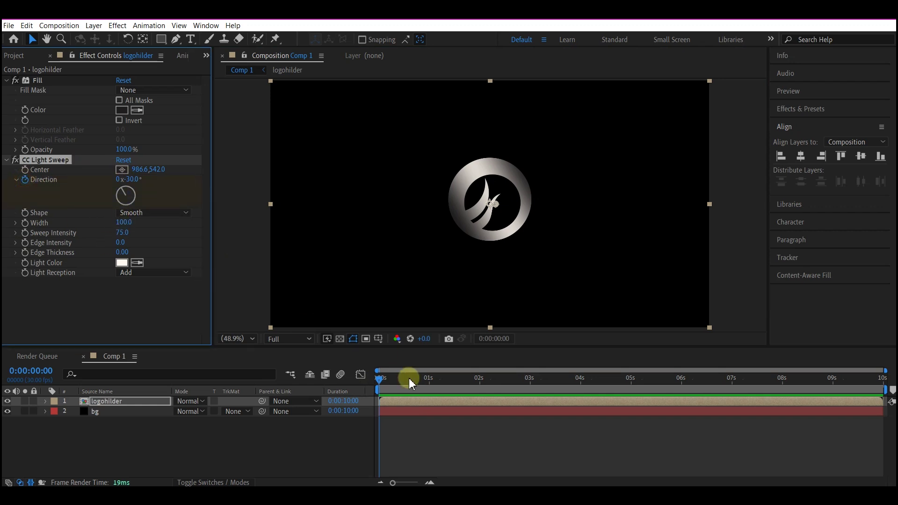
# Keyframe the sweep Direction to 334° at 3 s and reveal the keyframes
pyautogui.click(532, 378)
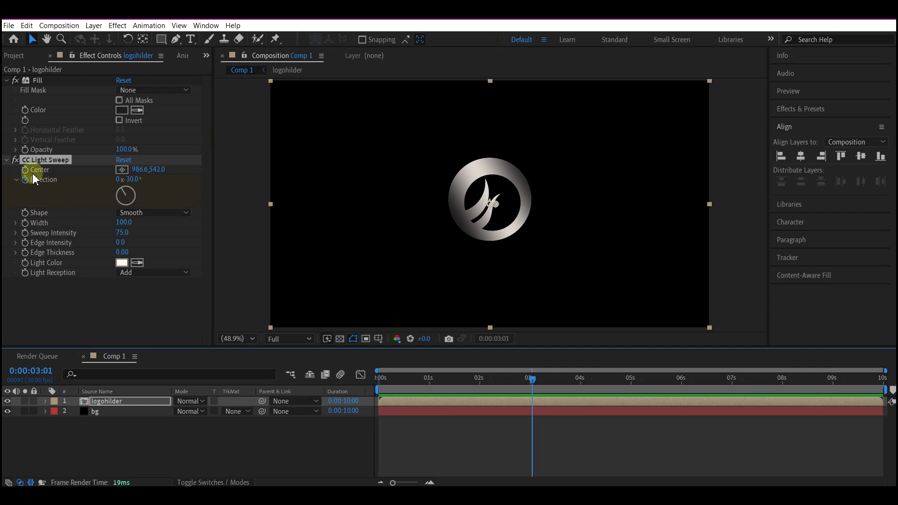
pyautogui.moveTo(125, 196); pyautogui.dragTo(40, 244)
pyautogui.moveTo(467, 378); pyautogui.dragTo(410, 401)
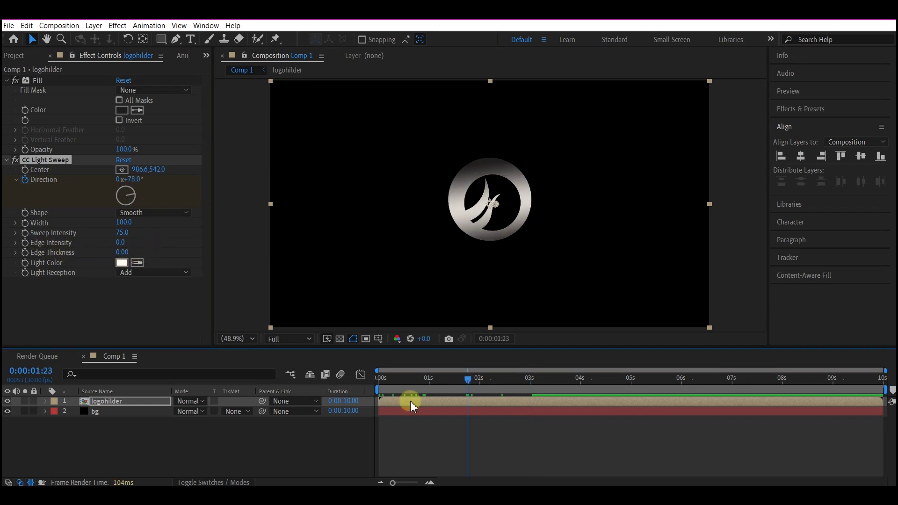
pyautogui.press('u')
pyautogui.moveTo(565, 417); pyautogui.dragTo(366, 436)
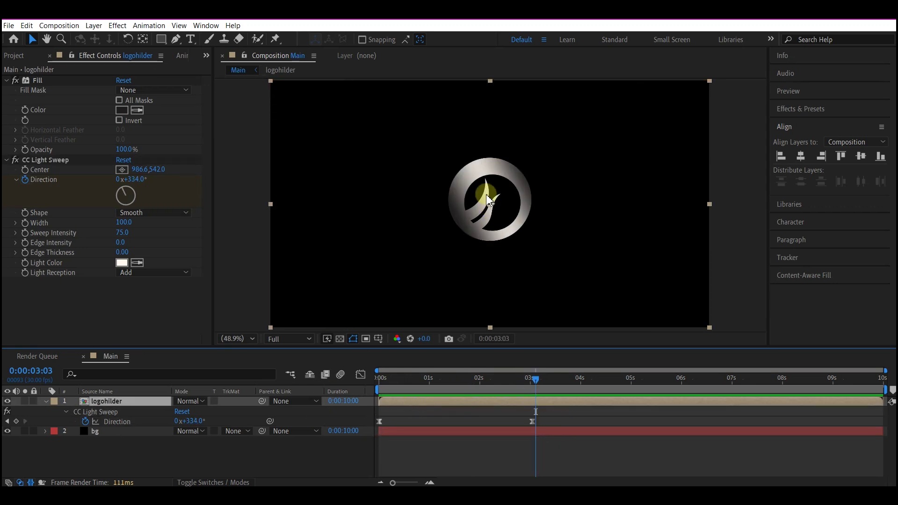
pyautogui.hotkey('ctrl', 'space')
# Apply Vegas to logohilder with the Transparent blend mode, collapsing Fill and CC Light Sweep
pyautogui.write('vegas')
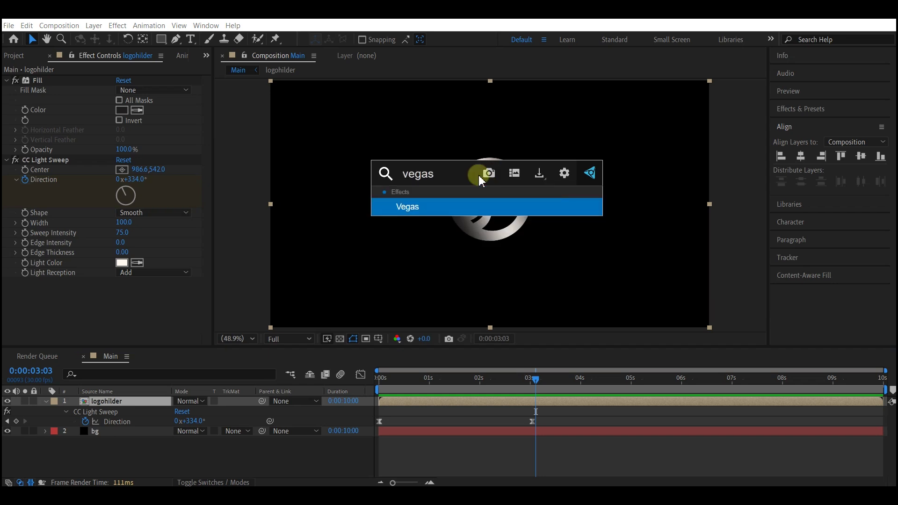
pyautogui.click(420, 212)
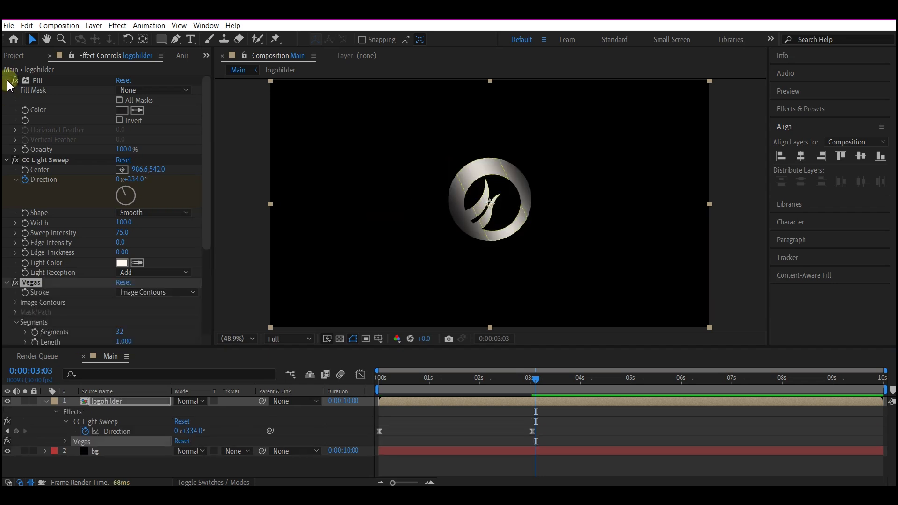
pyautogui.click(7, 80)
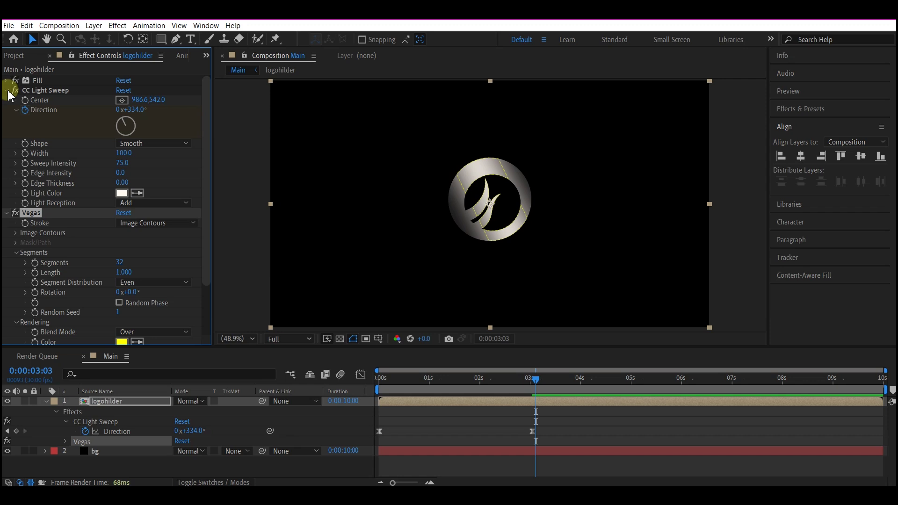
pyautogui.click(8, 91)
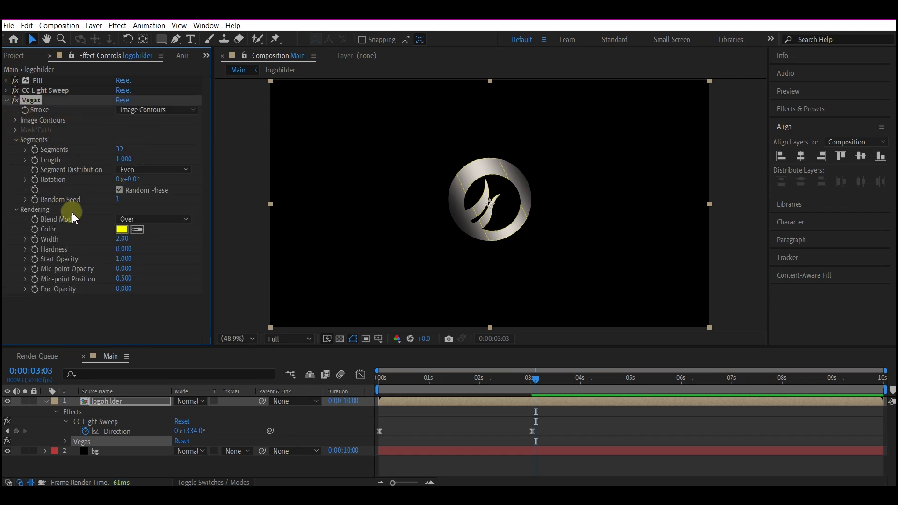
pyautogui.click(135, 220)
pyautogui.click(150, 231)
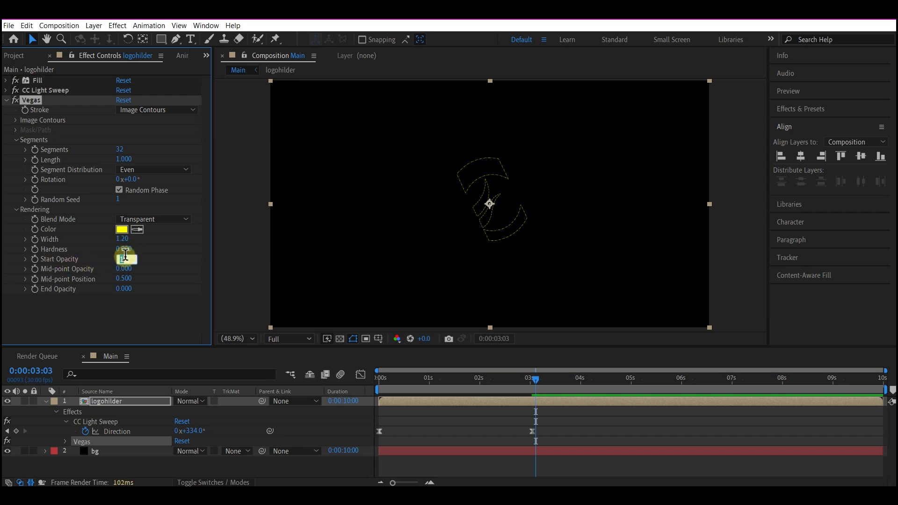
# Set Vegas start opacity 0, mid-point opacity 1, 2 segments and contour threshold 25
pyautogui.press('Return')
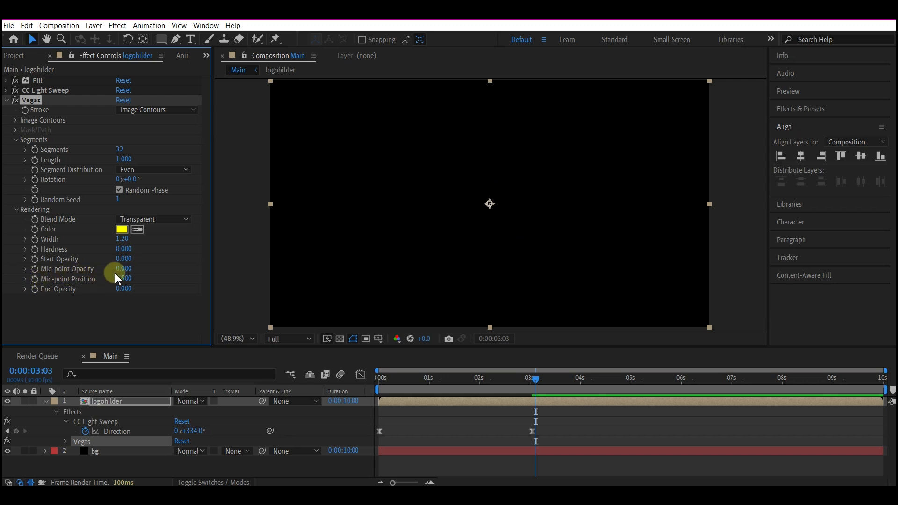
pyautogui.click(116, 150)
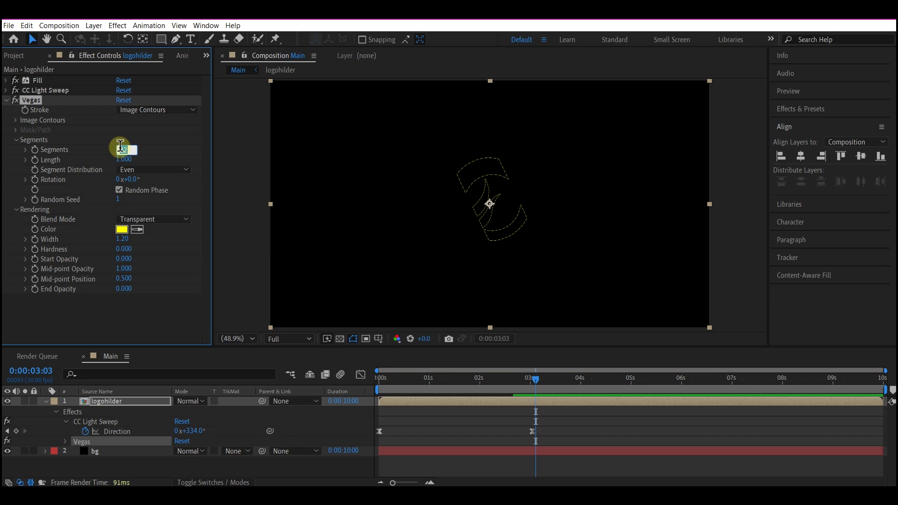
pyautogui.moveTo(120, 149)
pyautogui.mouseDown()
pyautogui.moveTo(12, 173)
pyautogui.moveTo(16, 187)
pyautogui.moveTo(35, 153)
pyautogui.moveTo(8, 126)
pyautogui.mouseUp()
pyautogui.click(14, 120)
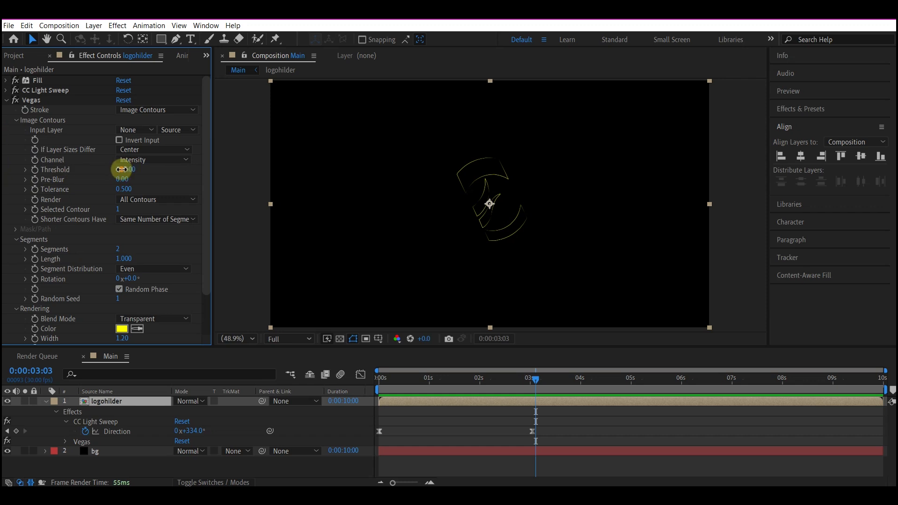
pyautogui.moveTo(123, 173); pyautogui.dragTo(120, 180)
pyautogui.scroll(-3, 123, 233)
# Change the Vegas stroke colour to white
pyautogui.click(122, 280)
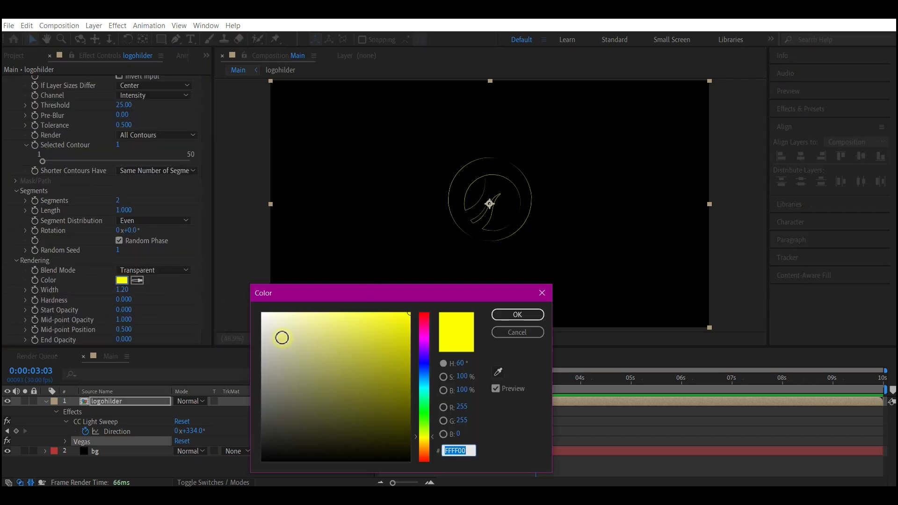
pyautogui.moveTo(308, 334); pyautogui.dragTo(263, 313)
pyautogui.click(518, 314)
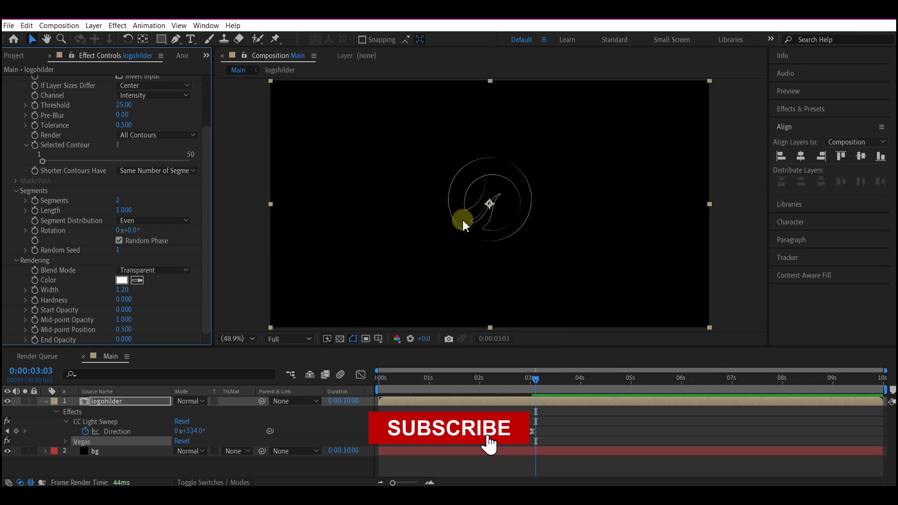
# Add Simple Choker with Choke Matte -2 and return the playhead to 0 s
pyautogui.hotkey('ctrl', 'space')
pyautogui.write('simp')
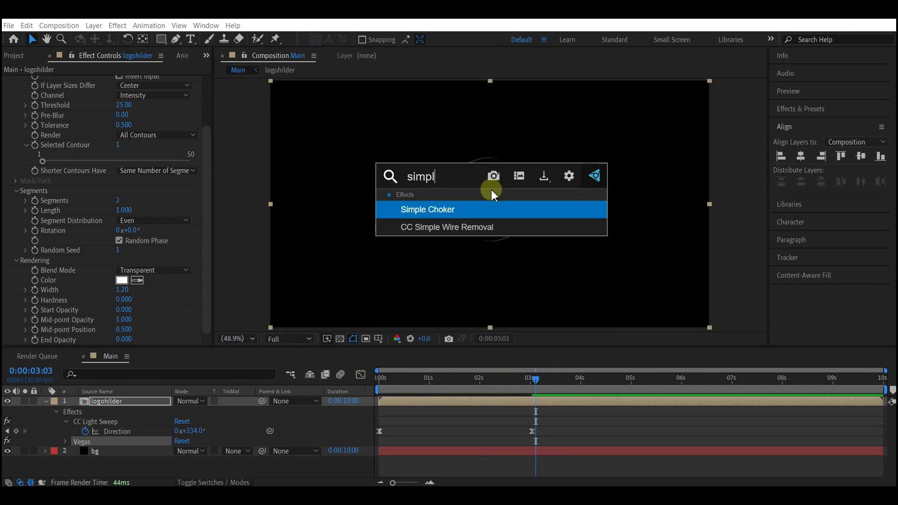
pyautogui.write('le')
pyautogui.click(443, 209)
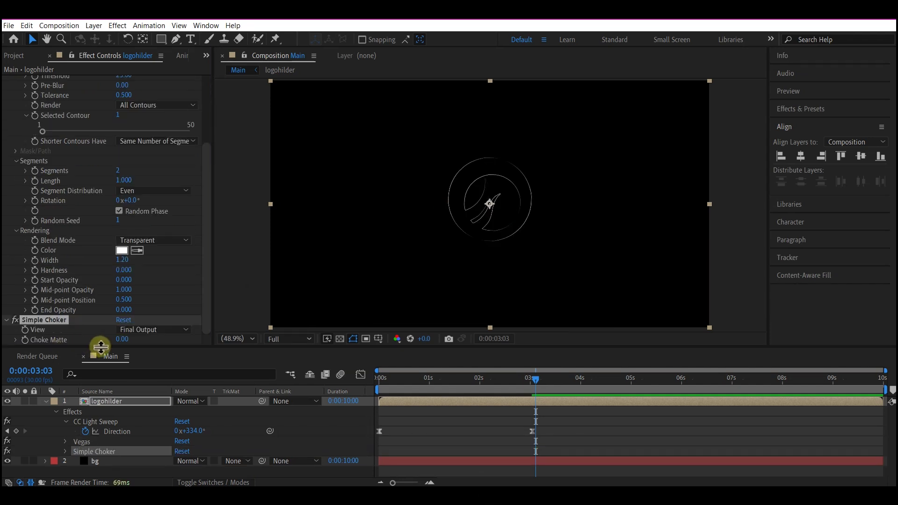
pyautogui.click(122, 342)
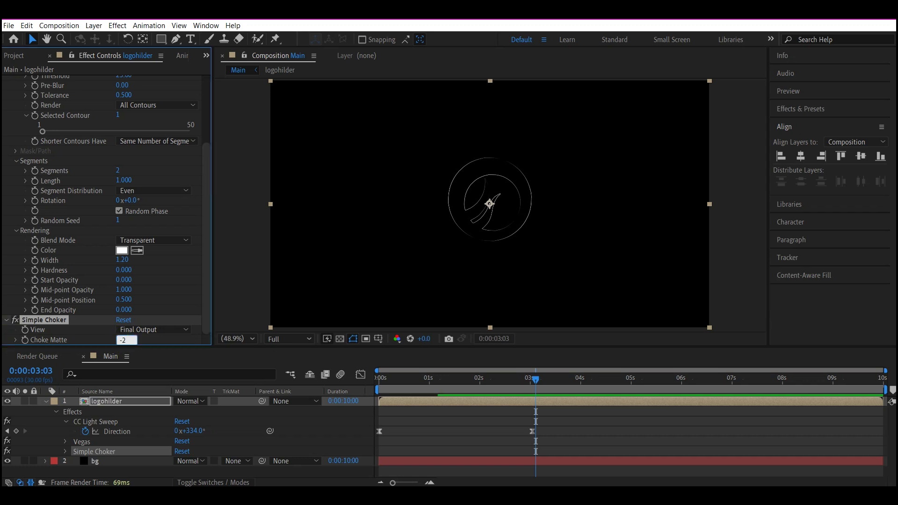
pyautogui.moveTo(401, 380); pyautogui.dragTo(374, 390)
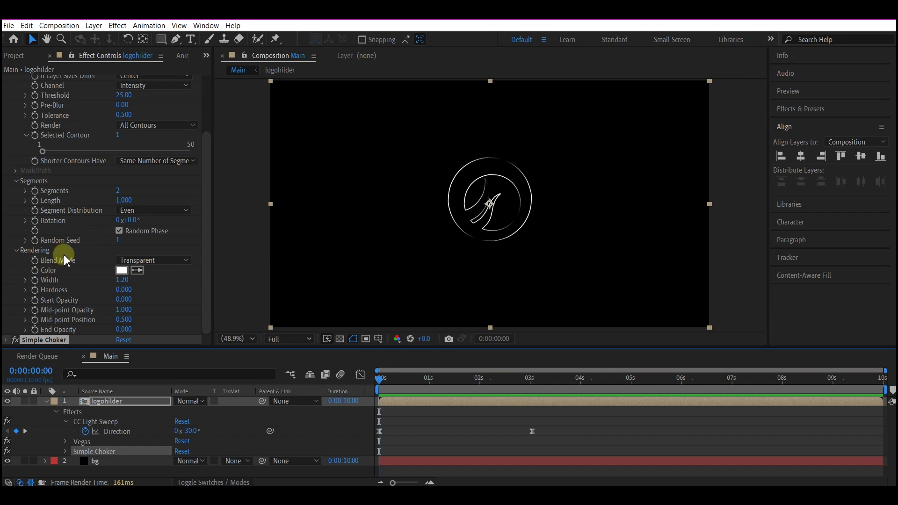
# Keyframe the Vegas stroke Length at 0 at the start, 0.6 near 2s, and 0 at 4s
pyautogui.click(35, 201)
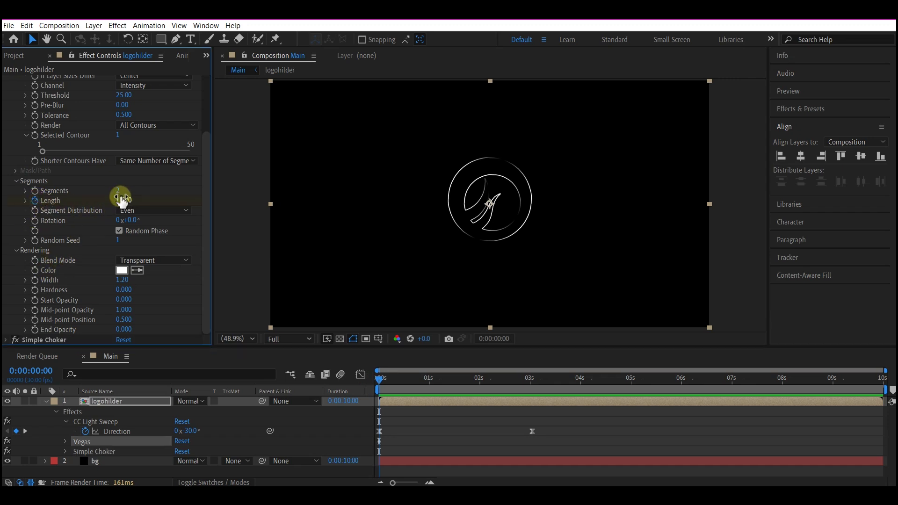
pyautogui.write('0')
pyautogui.press('Return')
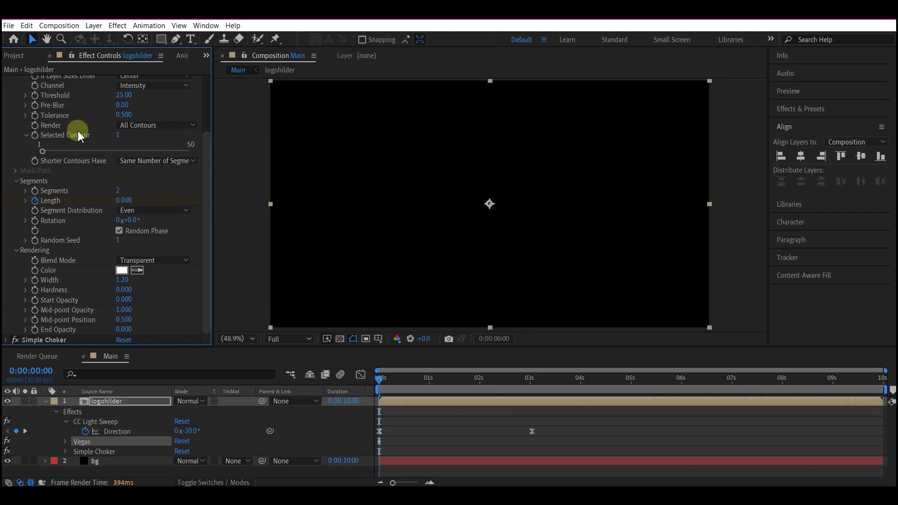
pyautogui.moveTo(464, 380); pyautogui.dragTo(468, 379)
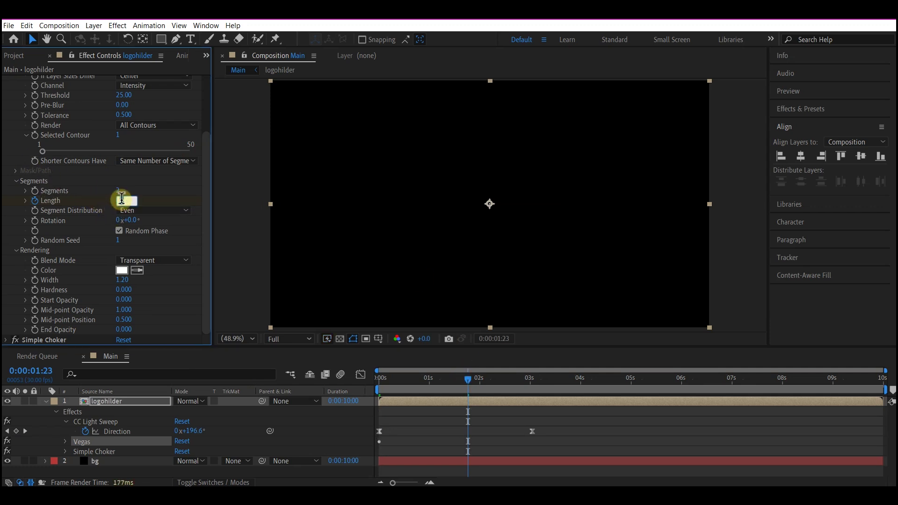
pyautogui.write('0.6')
pyautogui.click(573, 410)
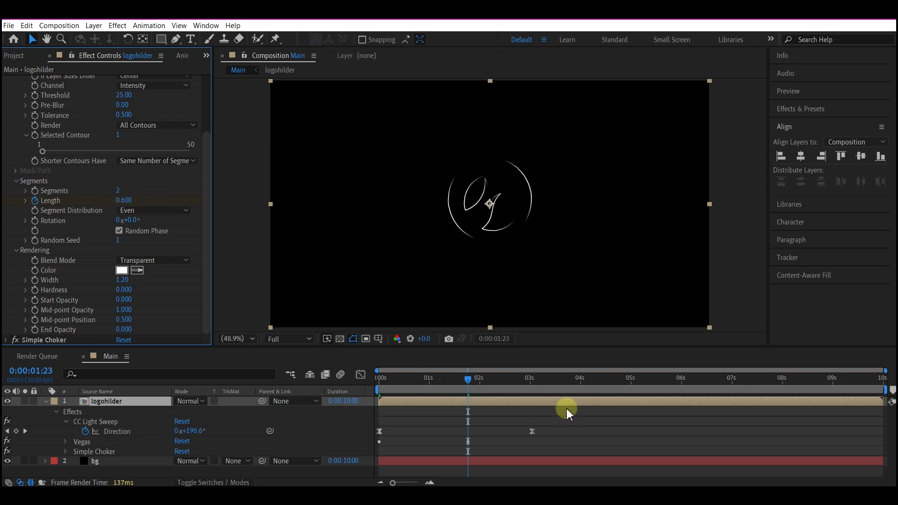
pyautogui.click(581, 377)
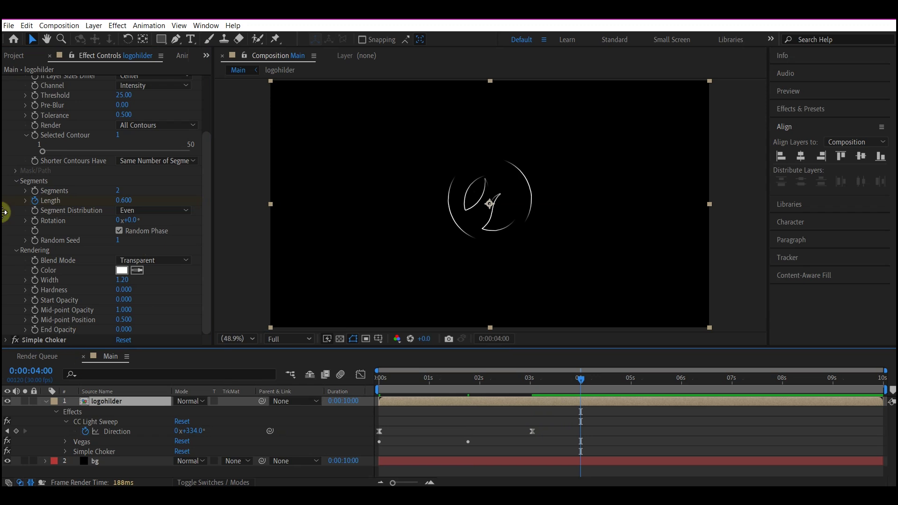
pyautogui.click(119, 201)
pyautogui.write('0')
pyautogui.press('Return')
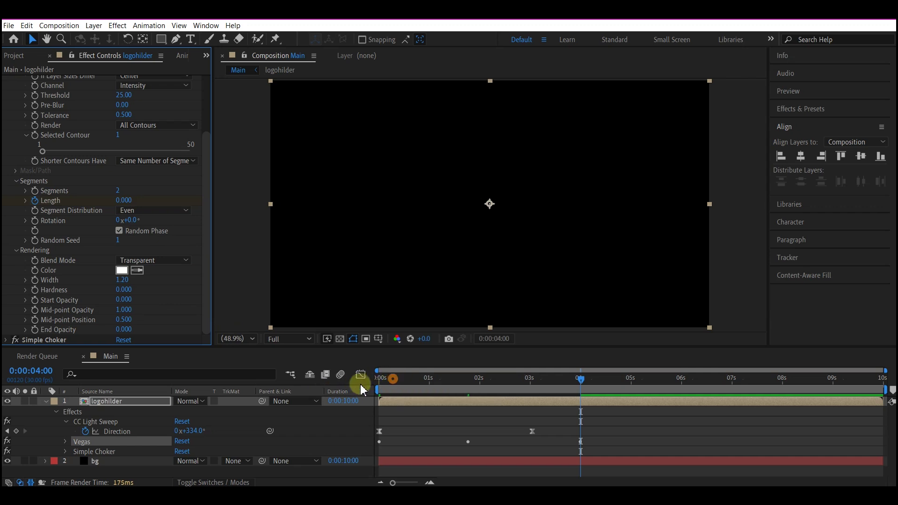
pyautogui.click(379, 378)
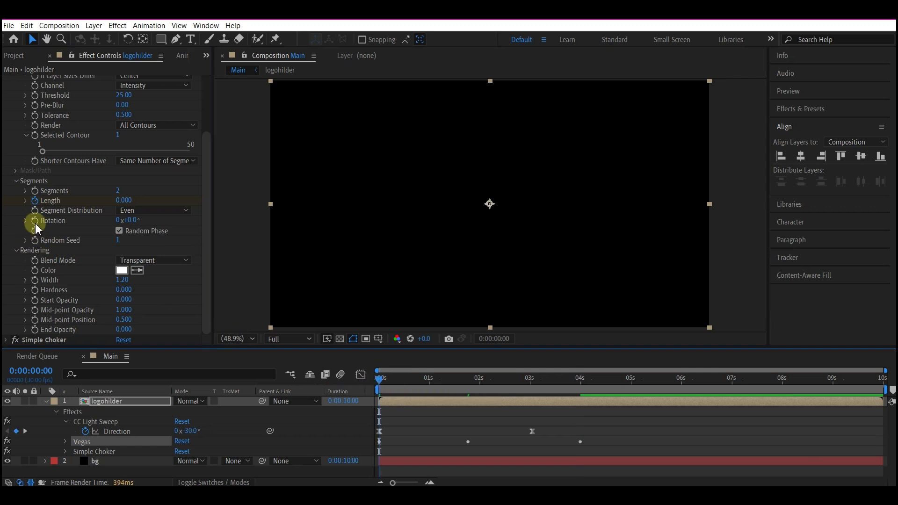
# Keyframe Vegas Rotation from 0° at 0s to 660° (1x+300°) at 4:13, then show keyframes
pyautogui.click(35, 225)
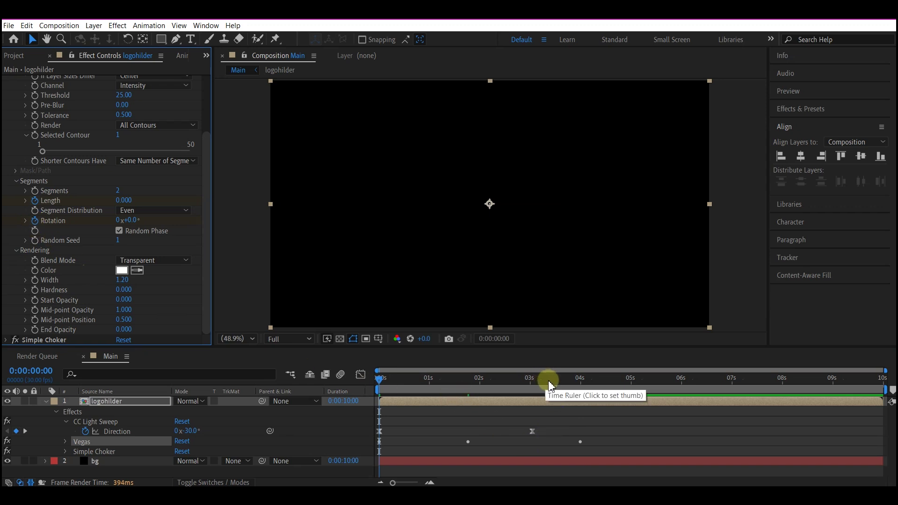
pyautogui.click(603, 381)
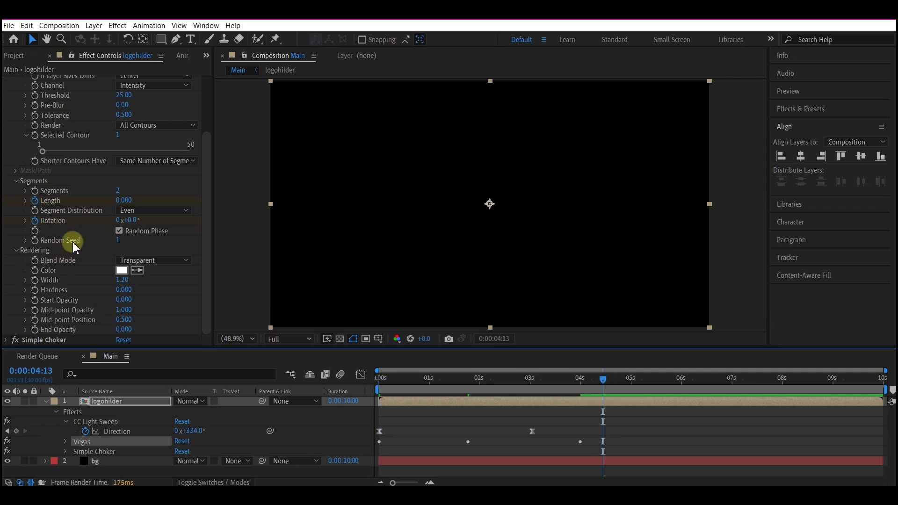
pyautogui.click(117, 219)
pyautogui.write('660')
pyautogui.press('Return')
pyautogui.moveTo(377, 376); pyautogui.dragTo(530, 378)
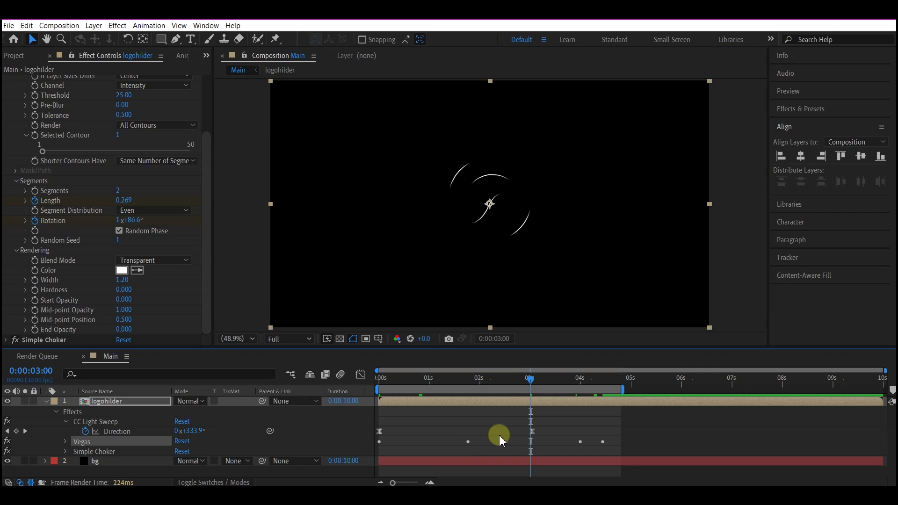
pyautogui.press('u')
pyautogui.press('u')
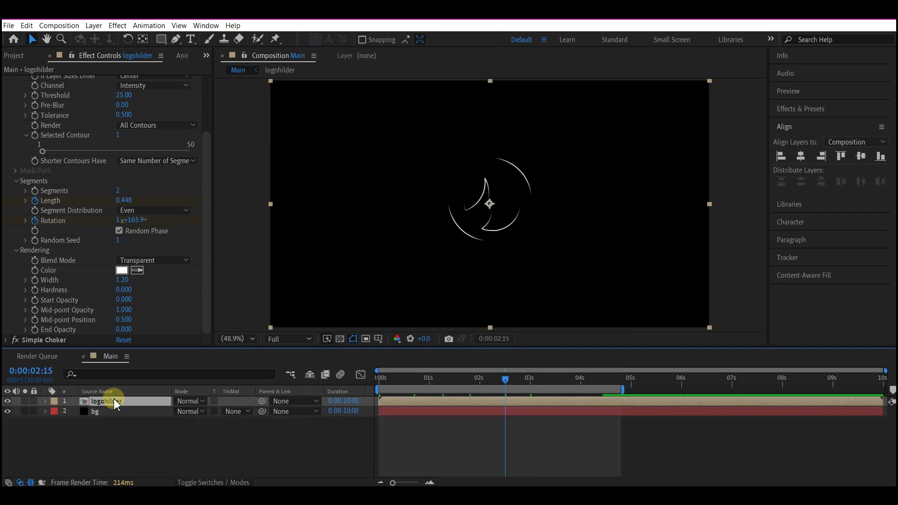
pyautogui.click(113, 399)
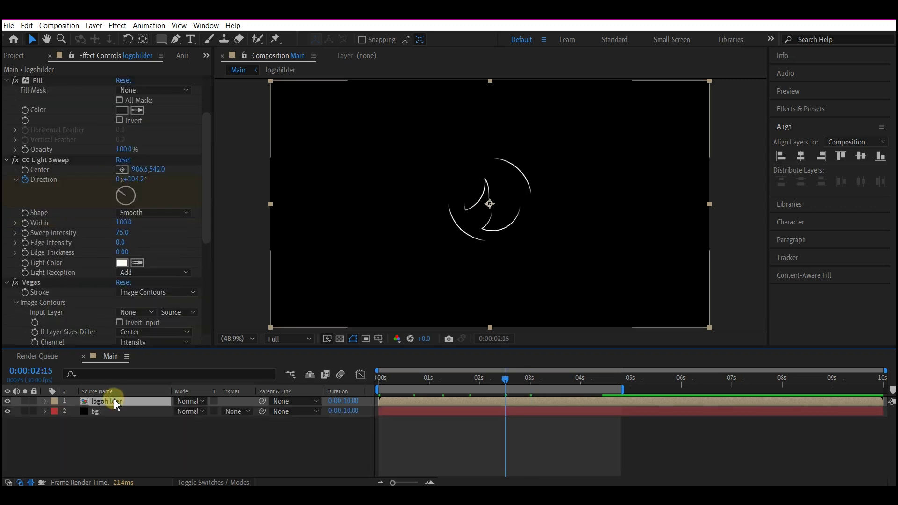
# Duplicate the logohilder layer and apply CC Radial Fast Blur to the copy
pyautogui.hotkey('ctrl', 'd')
pyautogui.click(113, 414)
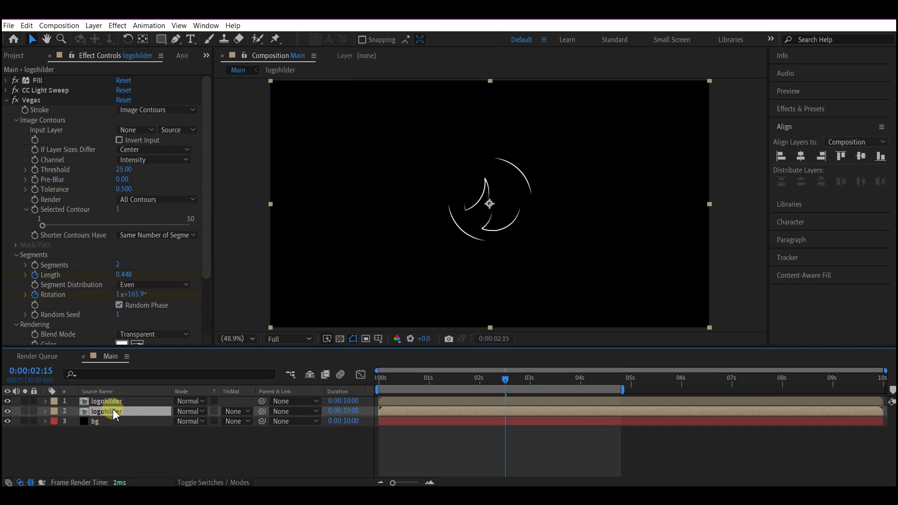
pyautogui.hotkey('ctrl', 'space')
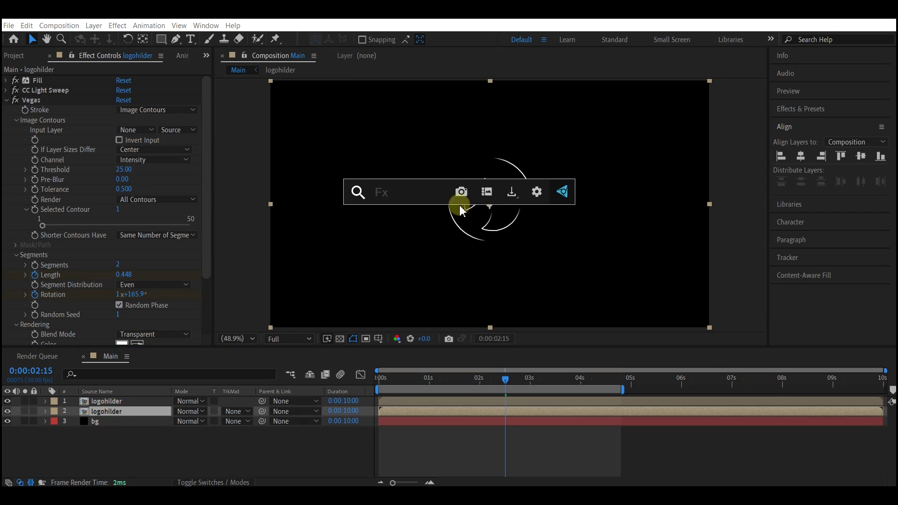
pyautogui.write('cc rad')
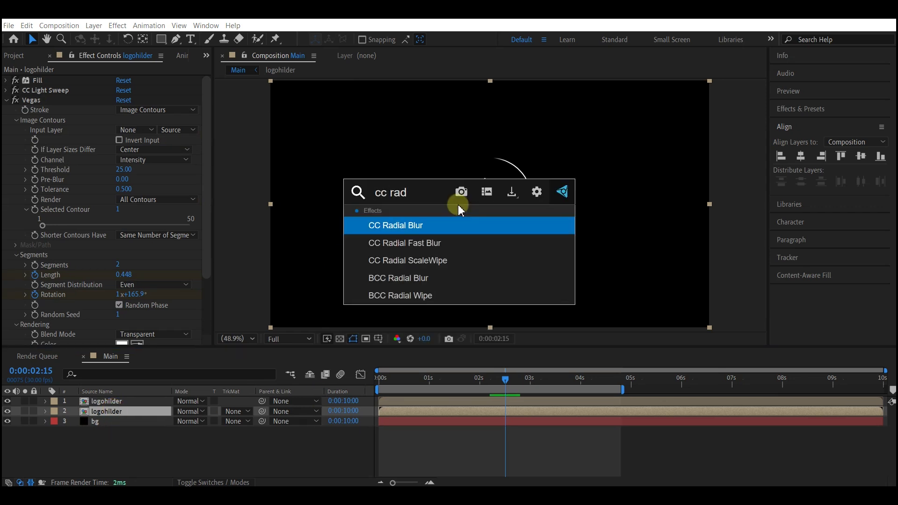
pyautogui.click(394, 243)
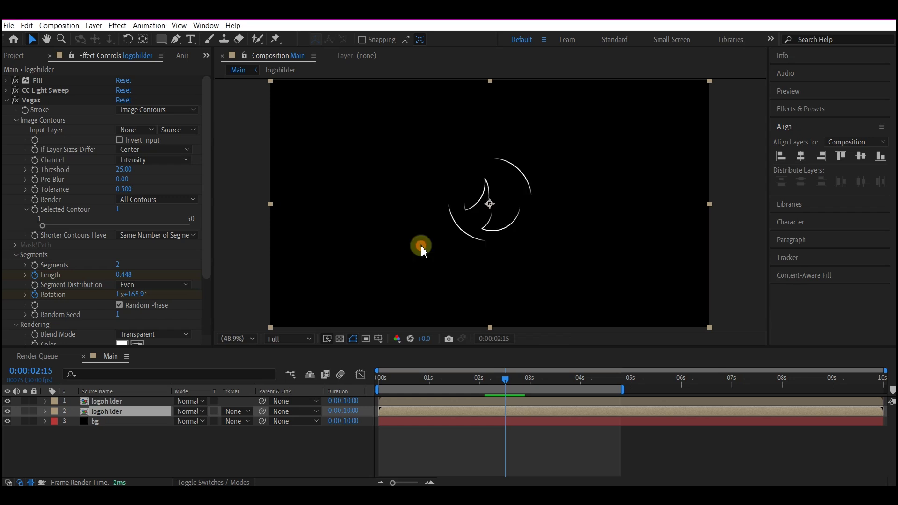
# Set the radial blur Zoom to Brightest with an Amount of 96.0
pyautogui.click(7, 101)
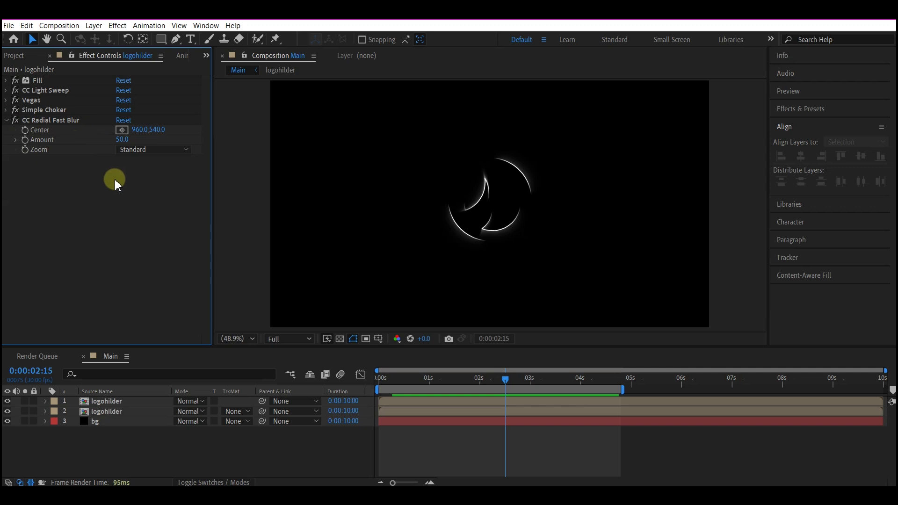
pyautogui.click(149, 151)
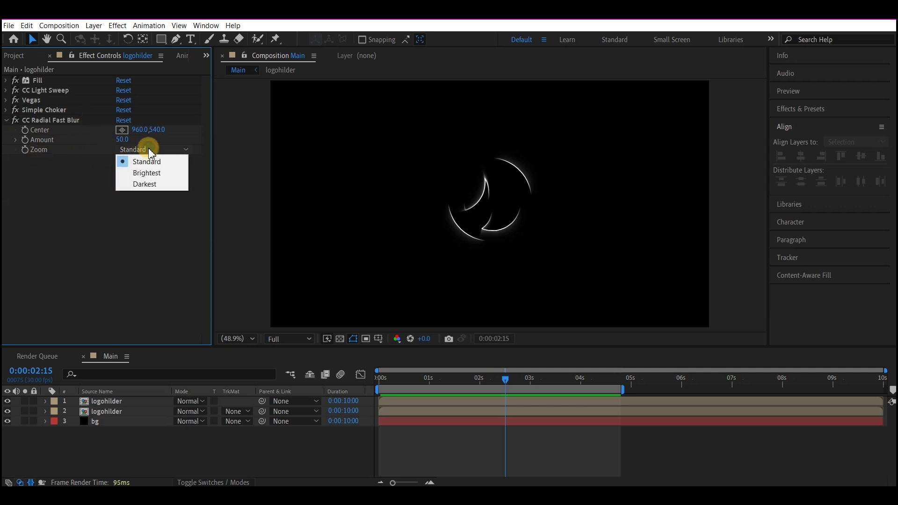
pyautogui.click(147, 172)
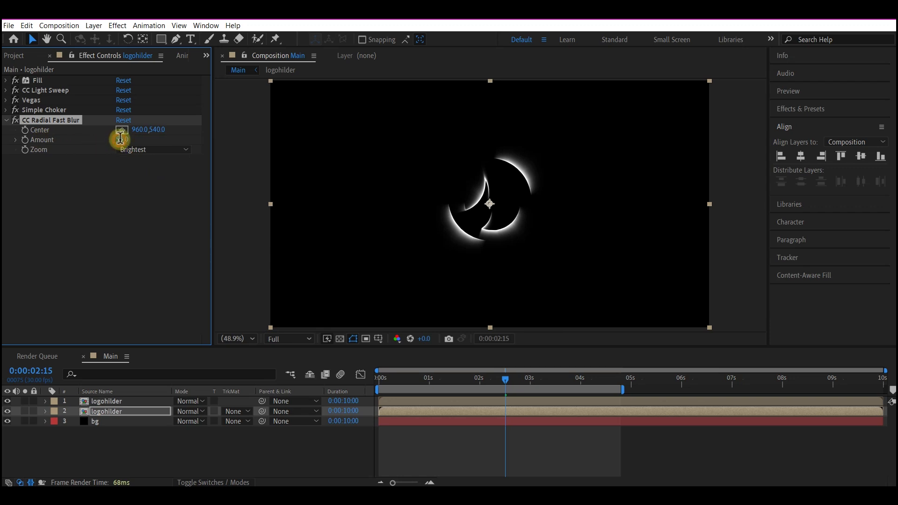
pyautogui.press('Return')
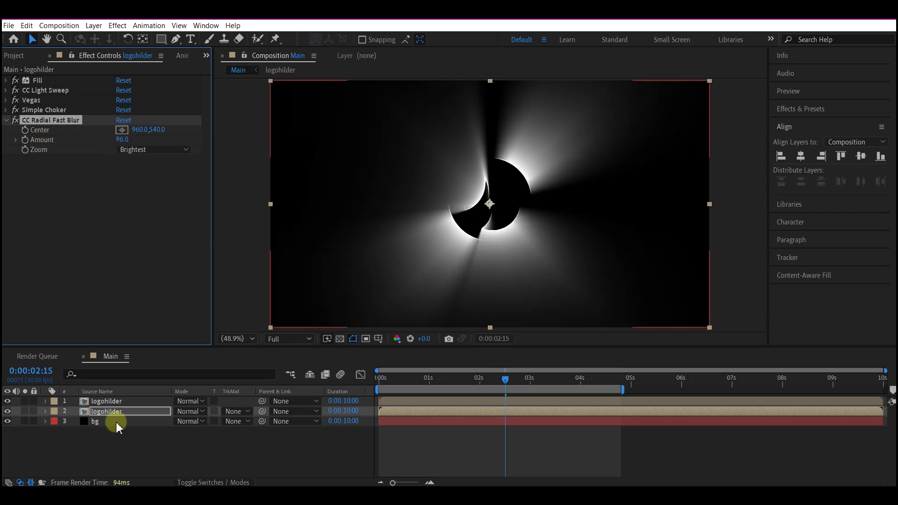
pyautogui.click(127, 411)
pyautogui.press('t')
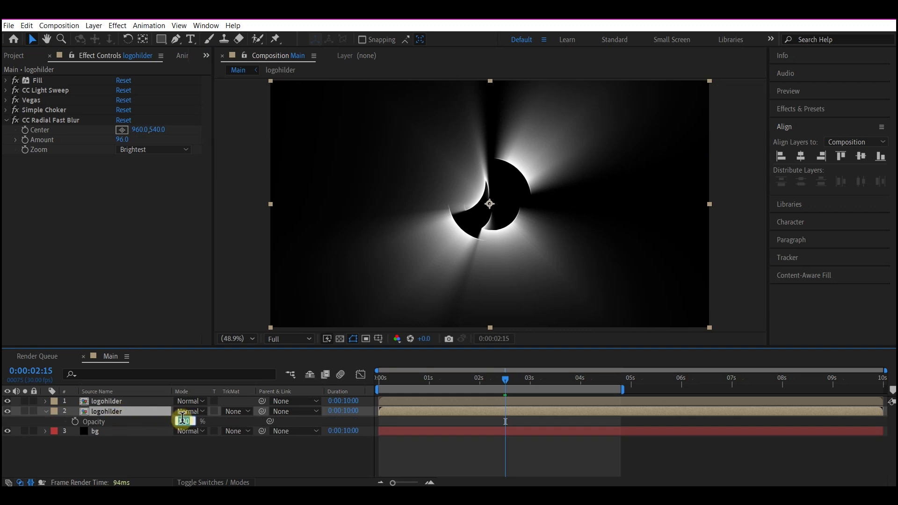
# Set the blurred copy's Opacity to 75%
pyautogui.write('75')
pyautogui.click(410, 402)
pyautogui.press('u')
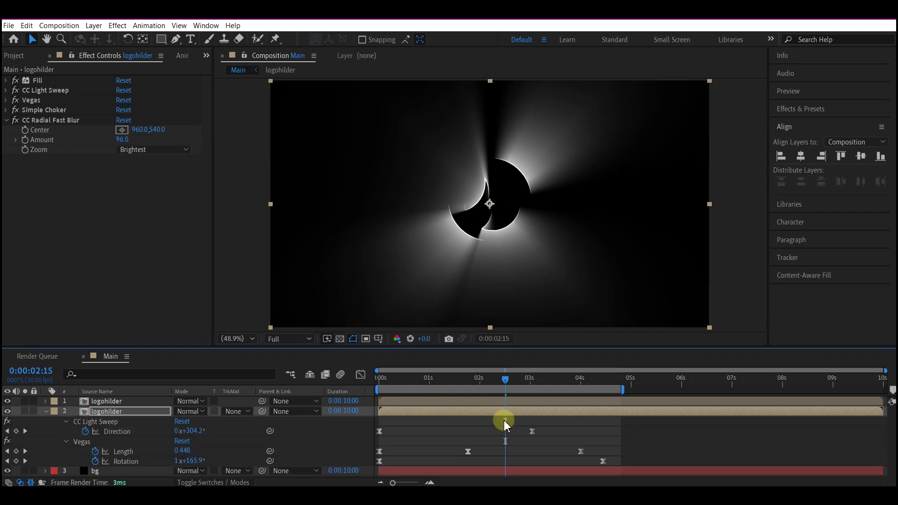
pyautogui.moveTo(401, 383); pyautogui.dragTo(366, 390)
# Keyframe the blur Center from the top right at 0s down to near the bottom (988.0, 949.1) by about 4:13
pyautogui.click(15, 161)
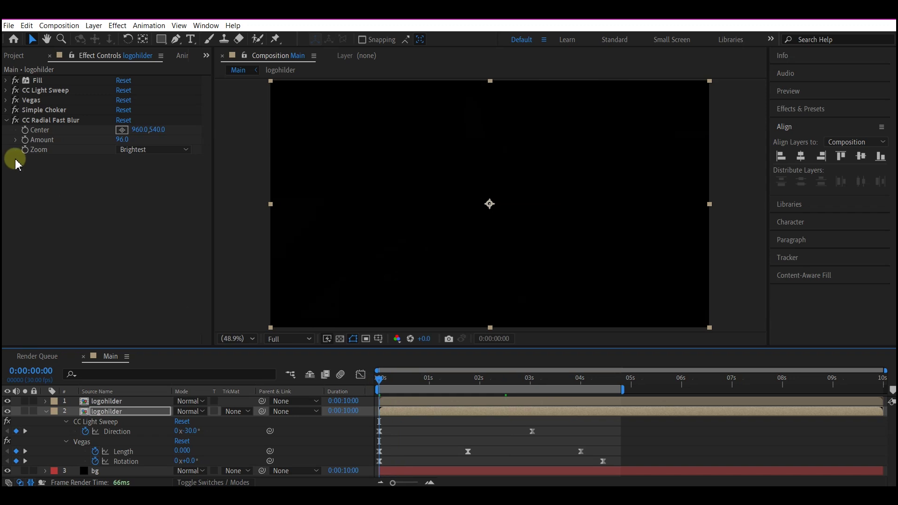
pyautogui.click(29, 128)
pyautogui.click(121, 130)
pyautogui.click(384, 99)
pyautogui.moveTo(384, 99); pyautogui.dragTo(525, 104)
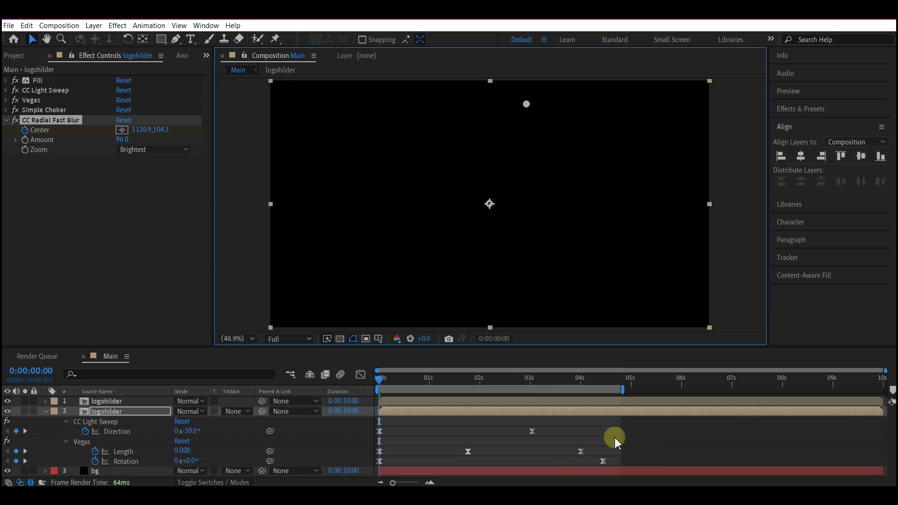
pyautogui.moveTo(615, 382); pyautogui.dragTo(603, 383)
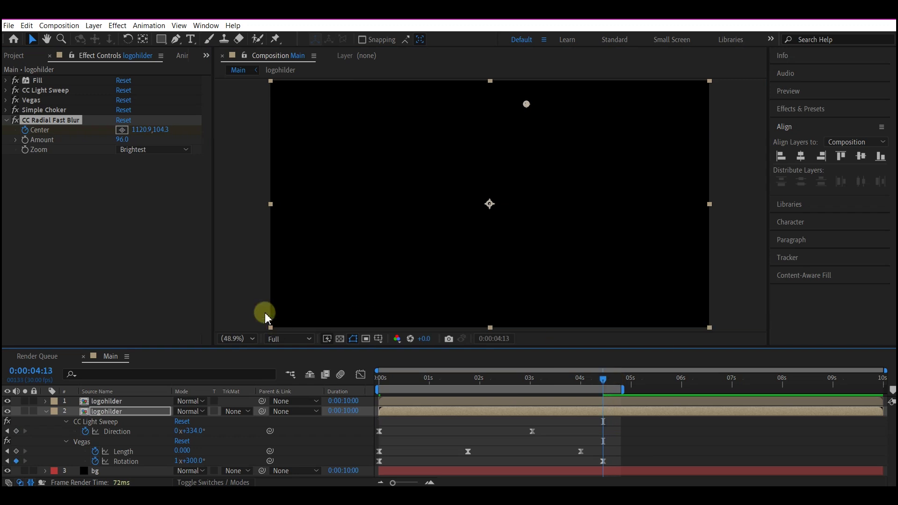
pyautogui.moveTo(526, 105); pyautogui.dragTo(516, 269)
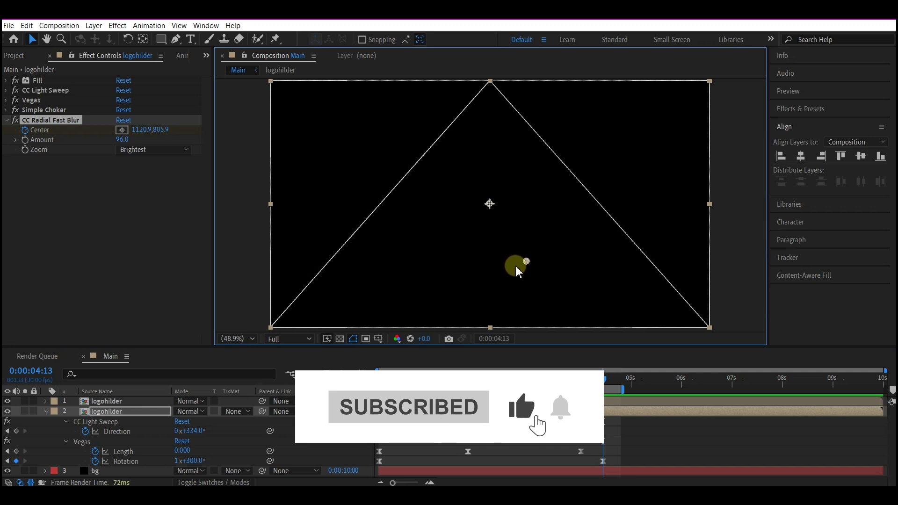
pyautogui.moveTo(381, 379)
pyautogui.mouseDown()
pyautogui.moveTo(601, 364)
pyautogui.moveTo(441, 386)
pyautogui.moveTo(553, 377)
pyautogui.moveTo(561, 357)
pyautogui.mouseUp()
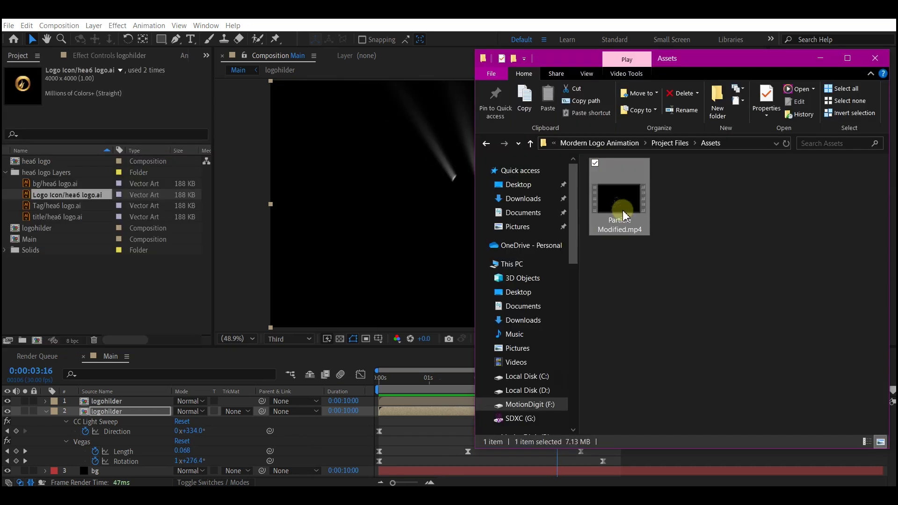
# Bring Particle Modified.mp4 from the Assets folder into the Project panel, then above all layers in Main
pyautogui.moveTo(629, 205); pyautogui.dragTo(65, 302)
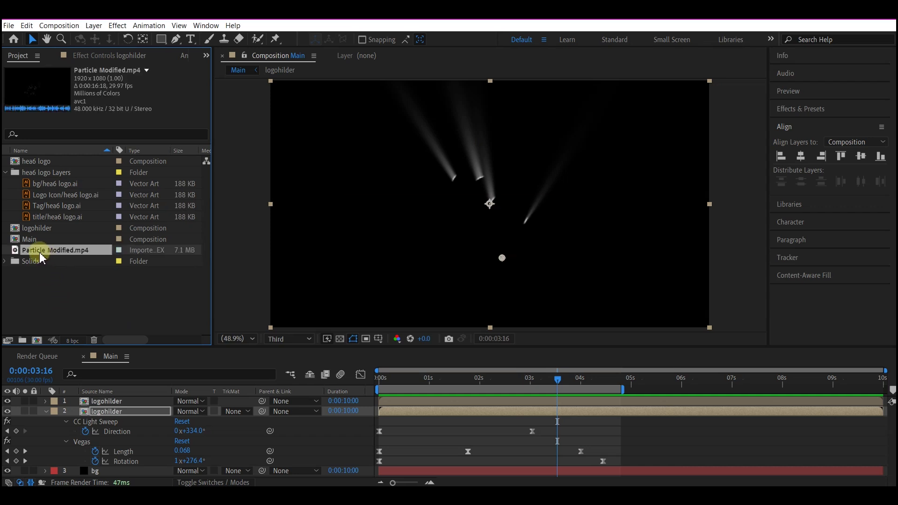
pyautogui.moveTo(42, 257); pyautogui.dragTo(101, 400)
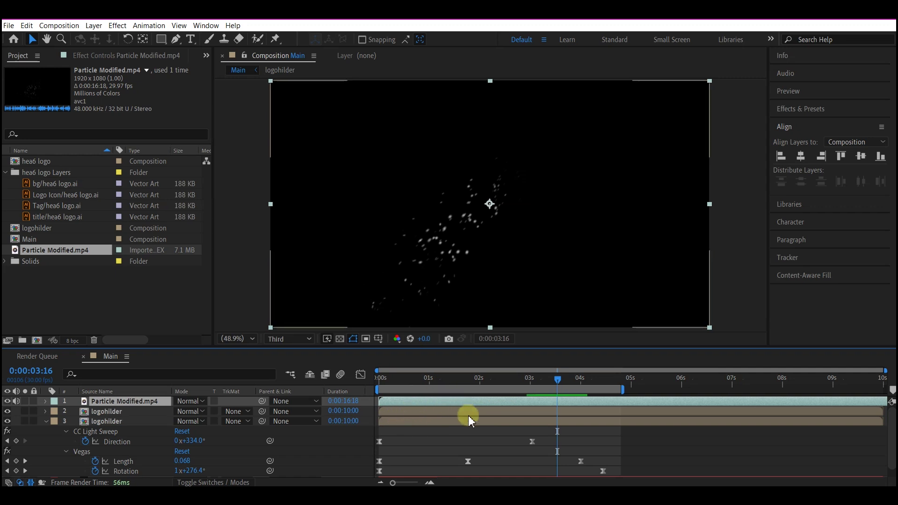
# Set the particle layer's blending mode to Screen
pyautogui.click(441, 385)
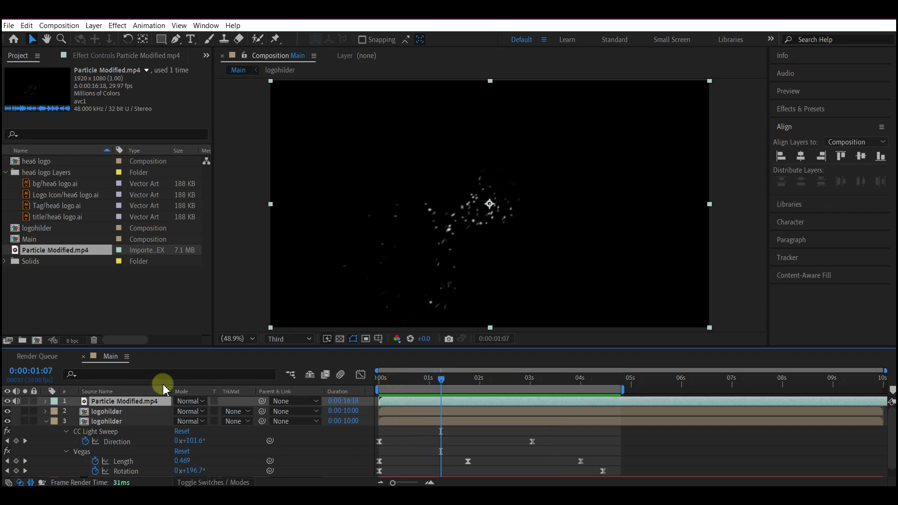
pyautogui.click(192, 401)
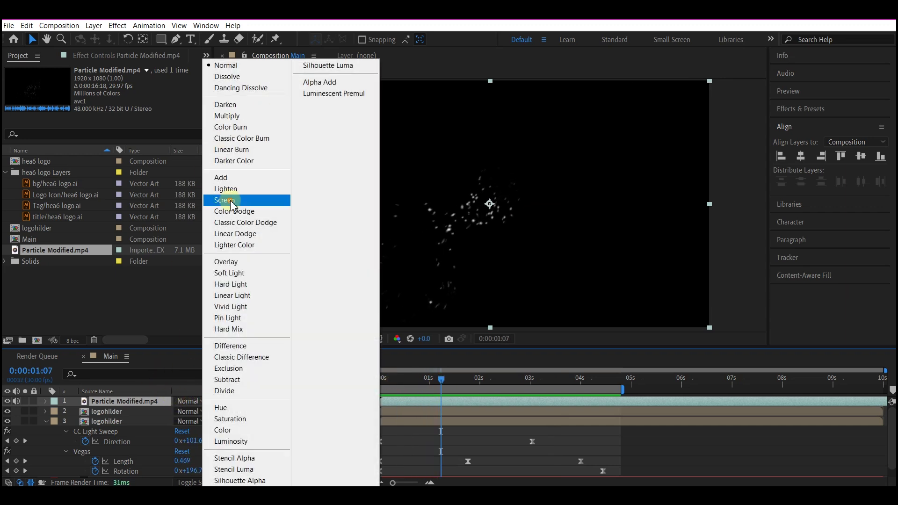
pyautogui.click(230, 200)
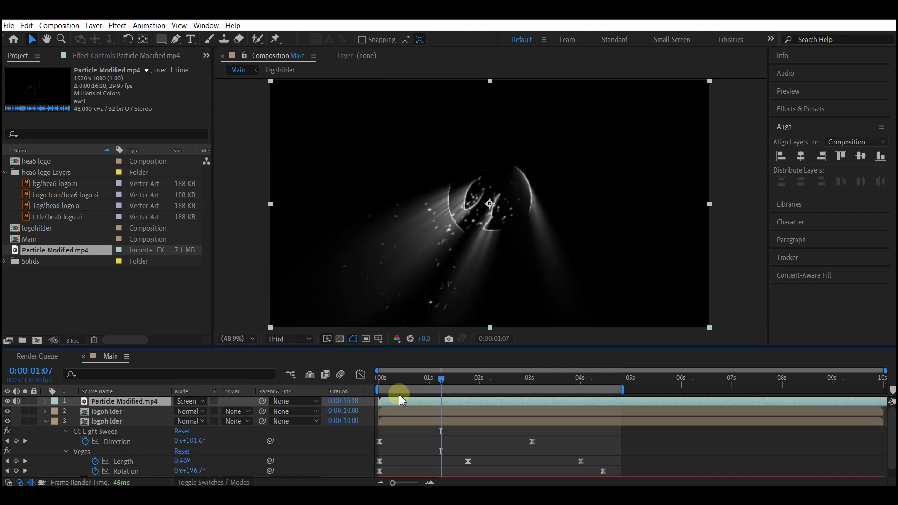
# Add particle Opacity keyframes around 3:09 fading to 0%, then preview the fade
pyautogui.press('t')
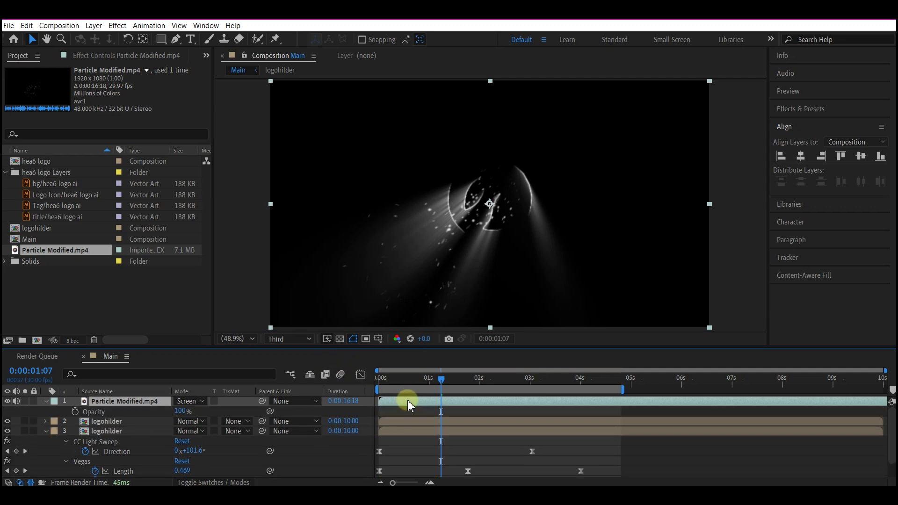
pyautogui.moveTo(180, 411); pyautogui.dragTo(180, 406)
pyautogui.moveTo(575, 378)
pyautogui.mouseDown()
pyautogui.moveTo(546, 379)
pyautogui.moveTo(592, 377)
pyautogui.moveTo(565, 388)
pyautogui.mouseUp()
pyautogui.click(16, 412)
pyautogui.click(182, 411)
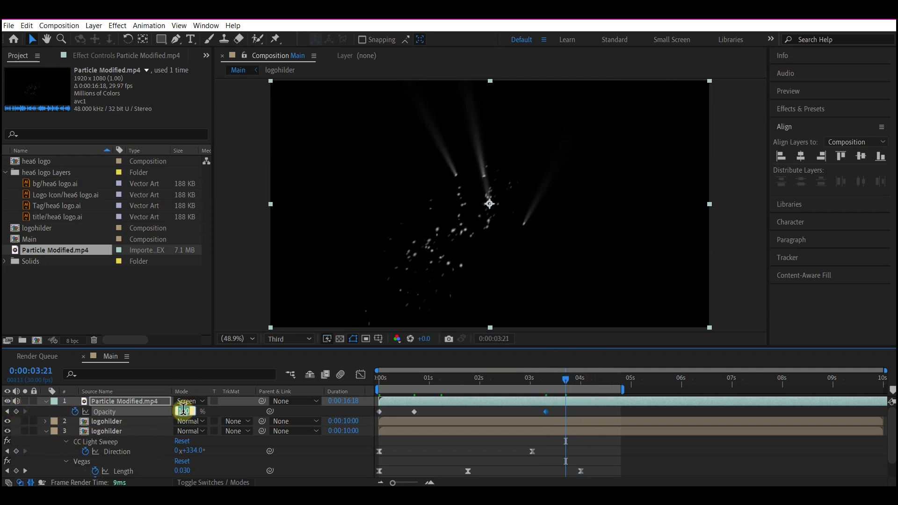
pyautogui.write('0')
pyautogui.press('Return')
pyautogui.moveTo(566, 411); pyautogui.dragTo(576, 412)
pyautogui.press('Home')
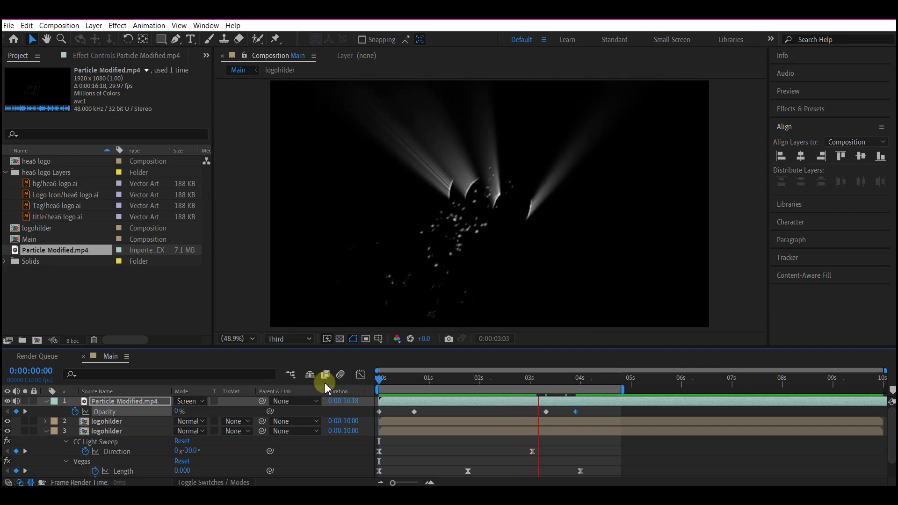
pyautogui.press('space')
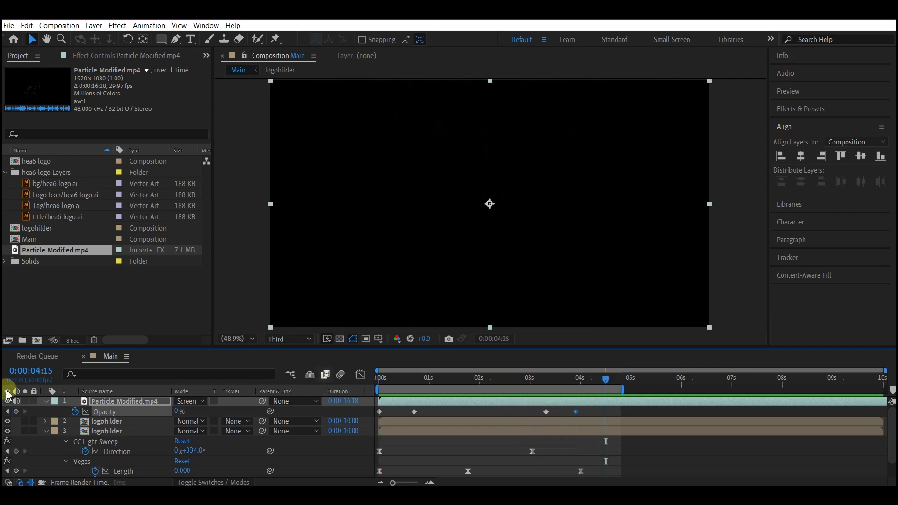
# Create a new adjustment layer and apply Hue/Saturation to it
pyautogui.rightClick(39, 412)
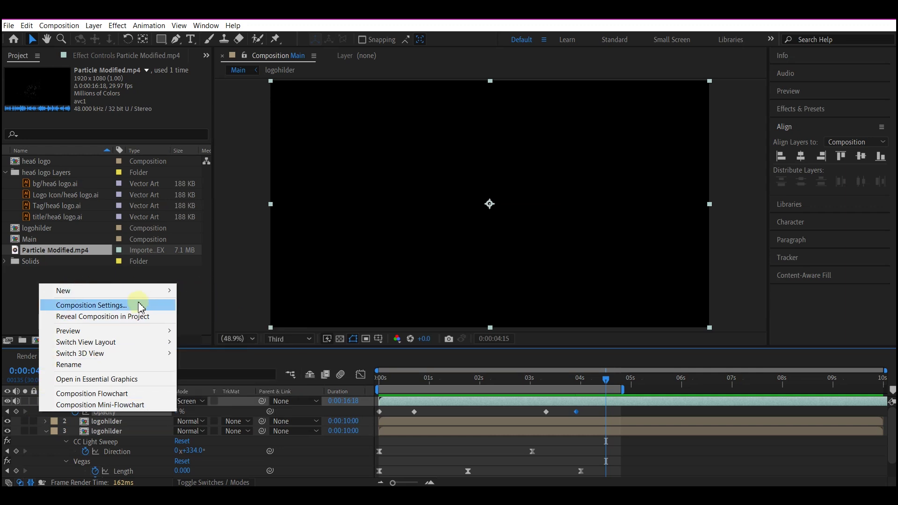
pyautogui.moveTo(156, 295)
pyautogui.click(214, 372)
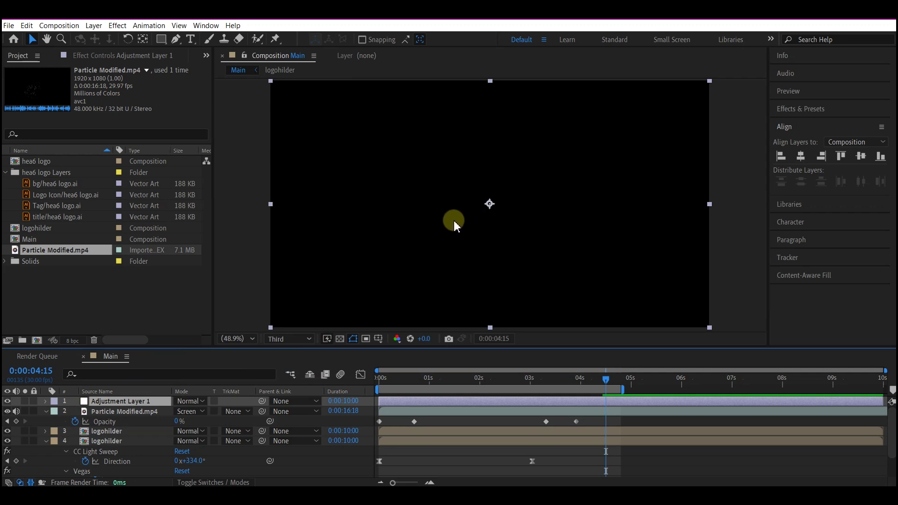
pyautogui.hotkey('ctrl', 'space')
pyautogui.write('hue')
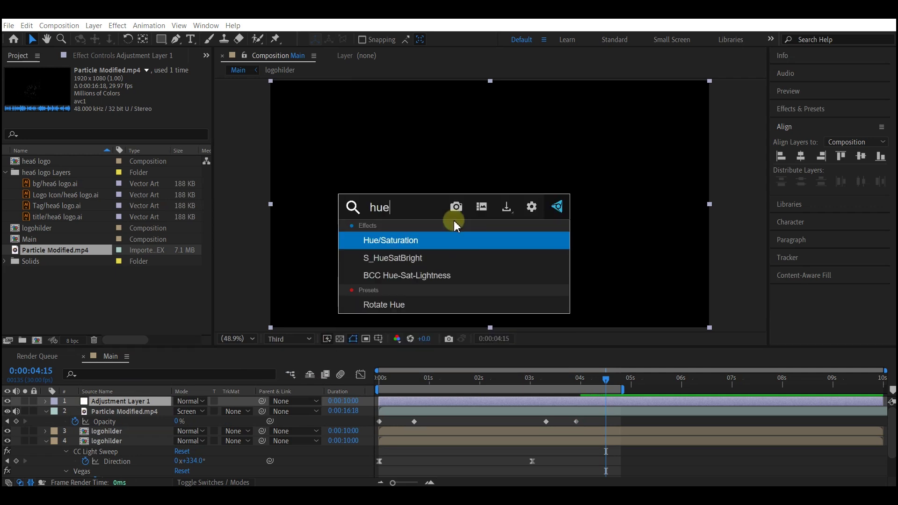
pyautogui.click(403, 241)
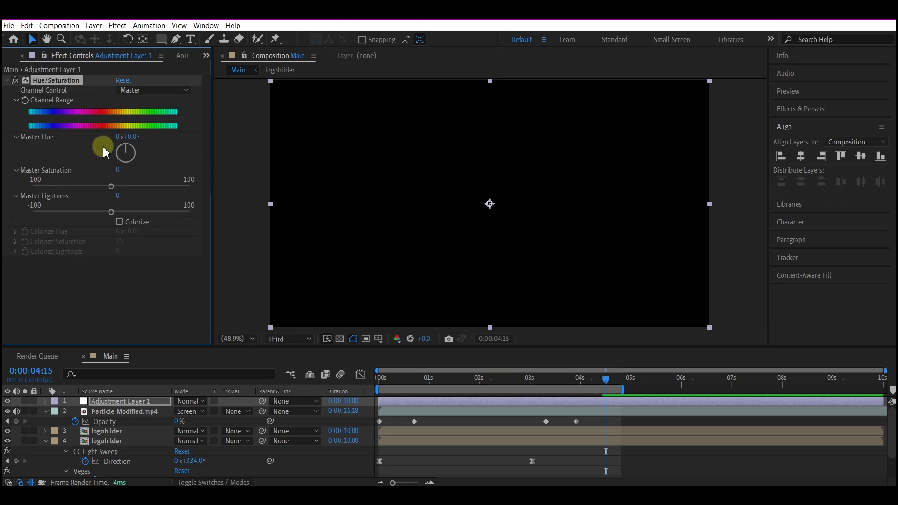
# Enable Colorize with Saturation 50 and Hue +16°, preview, and restore the Project panel
pyautogui.click(120, 223)
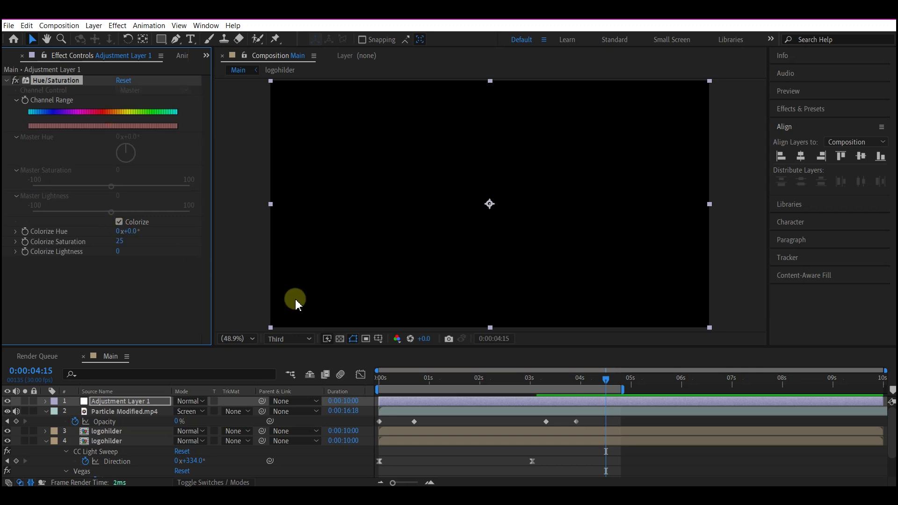
pyautogui.moveTo(478, 378); pyautogui.dragTo(451, 381)
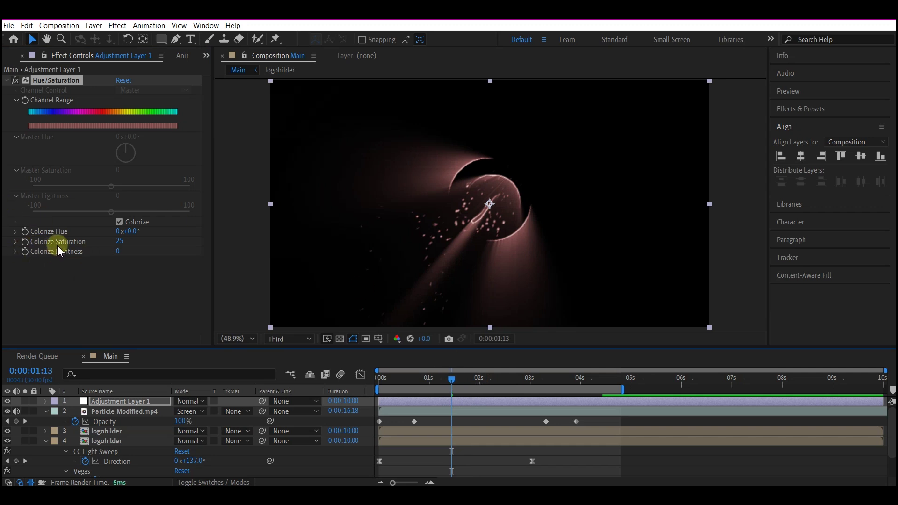
pyautogui.click(119, 242)
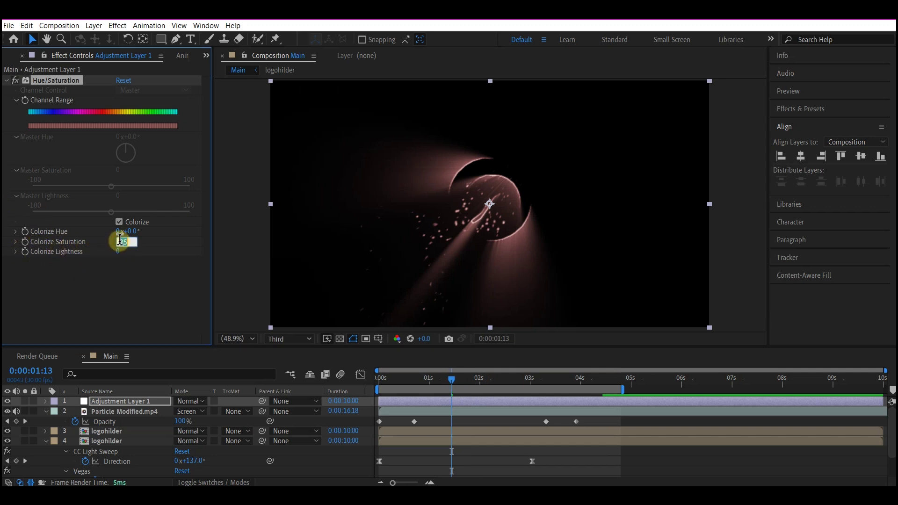
pyautogui.press('Return')
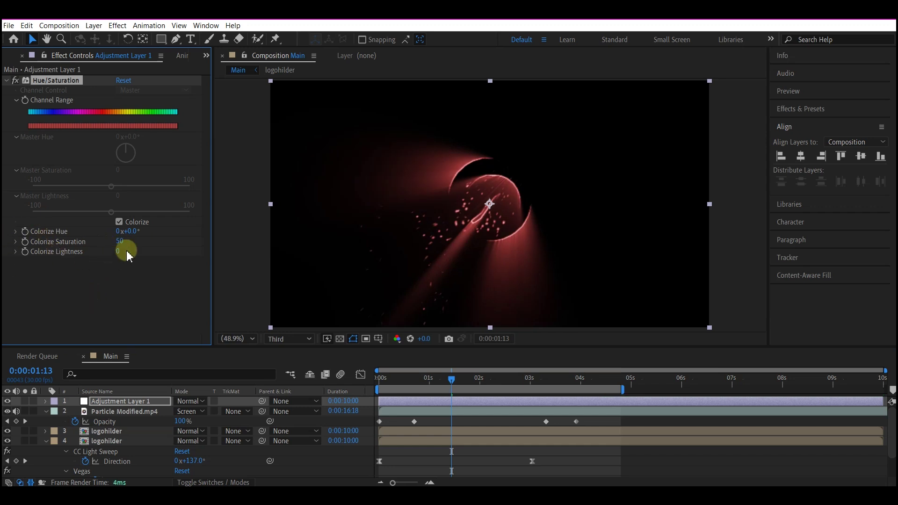
pyautogui.moveTo(129, 232)
pyautogui.mouseDown()
pyautogui.moveTo(110, 234)
pyautogui.moveTo(140, 234)
pyautogui.mouseUp()
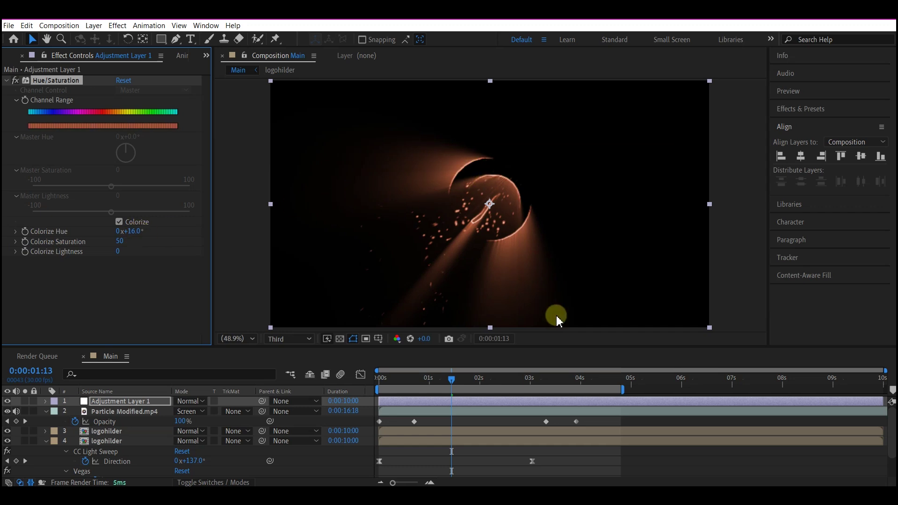
pyautogui.press('space')
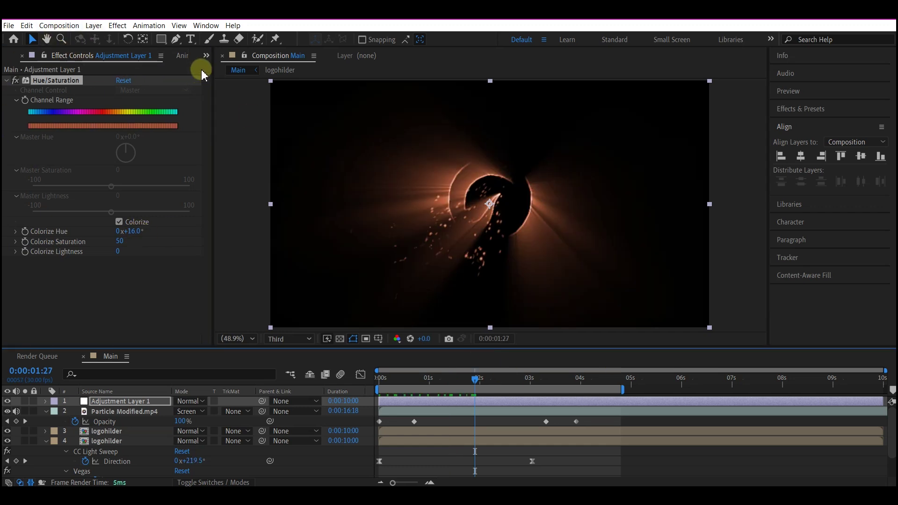
pyautogui.click(205, 56)
pyautogui.click(220, 66)
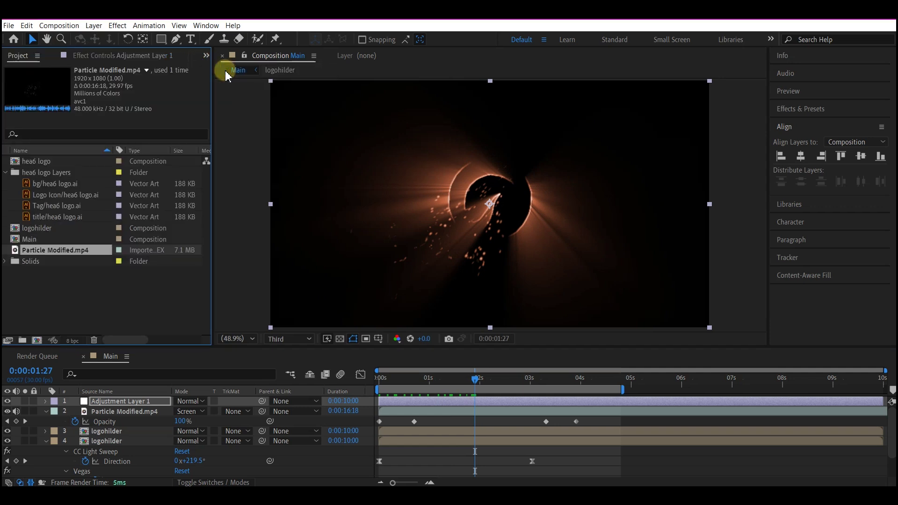
# Place the logohilder comp at the top of Main and apply a Fill effect
pyautogui.click(4, 172)
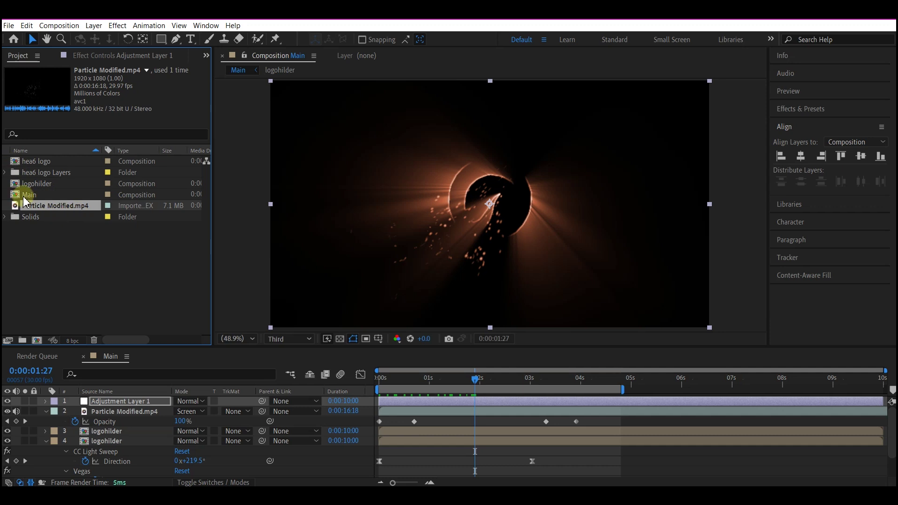
pyautogui.moveTo(31, 184); pyautogui.dragTo(85, 401)
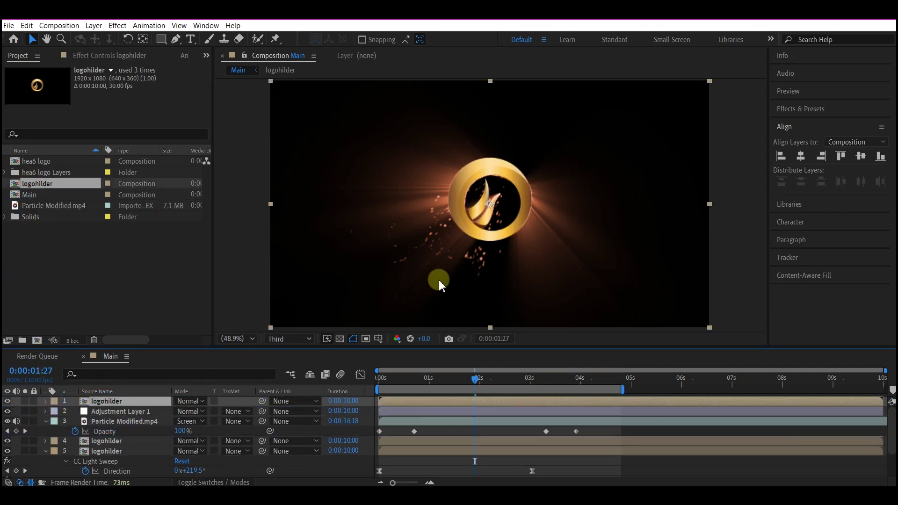
pyautogui.hotkey('ctrl', 'space')
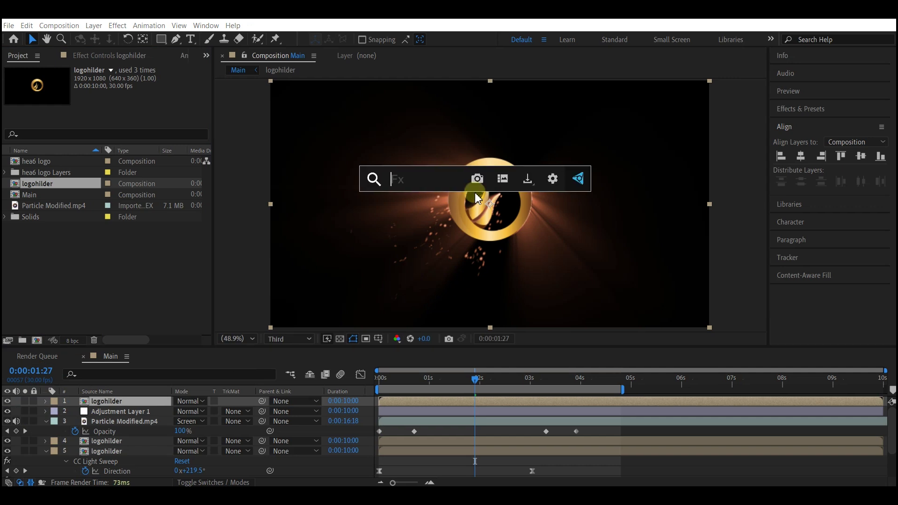
pyautogui.write('fill')
pyautogui.press('Return')
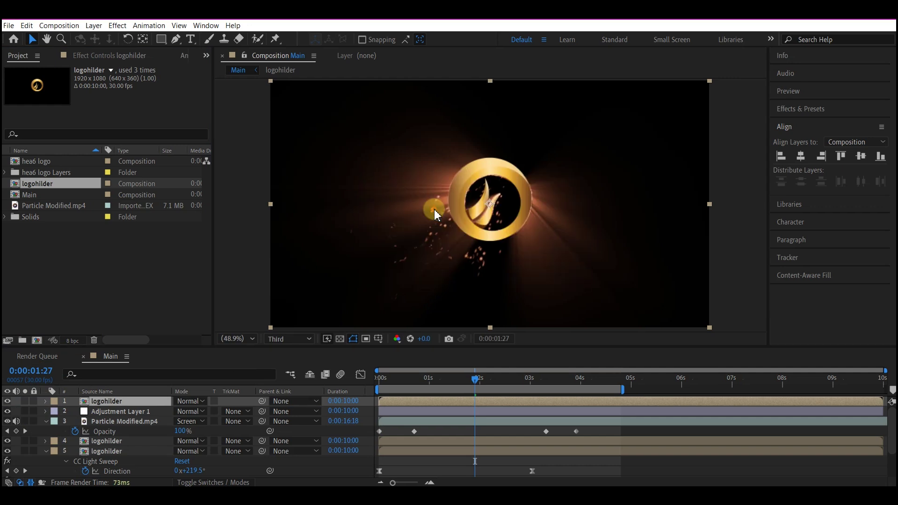
# Set the Fill colour to light grey (A9A9A9)
pyautogui.click(121, 110)
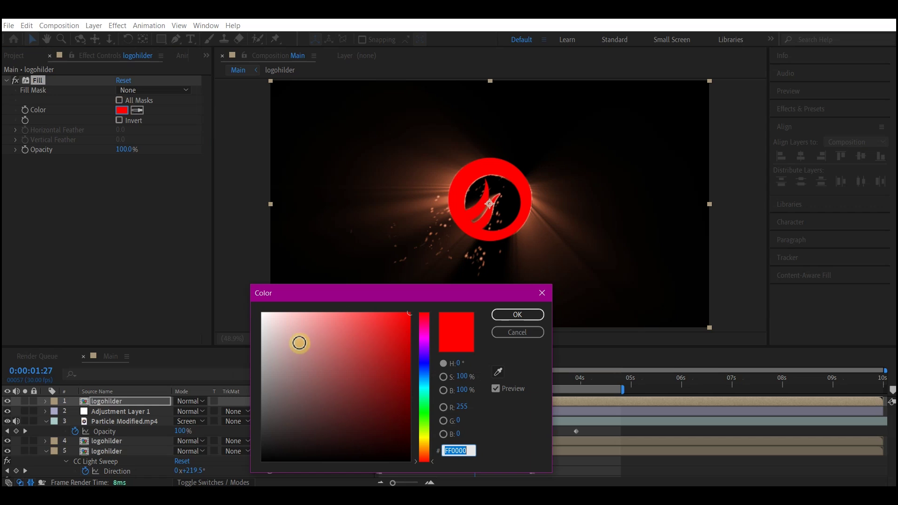
pyautogui.moveTo(260, 324); pyautogui.dragTo(258, 334)
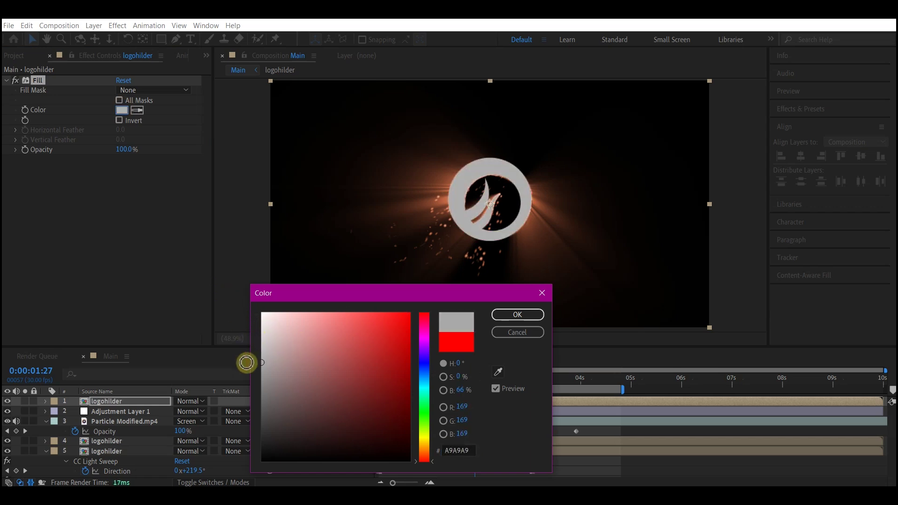
pyautogui.click(523, 315)
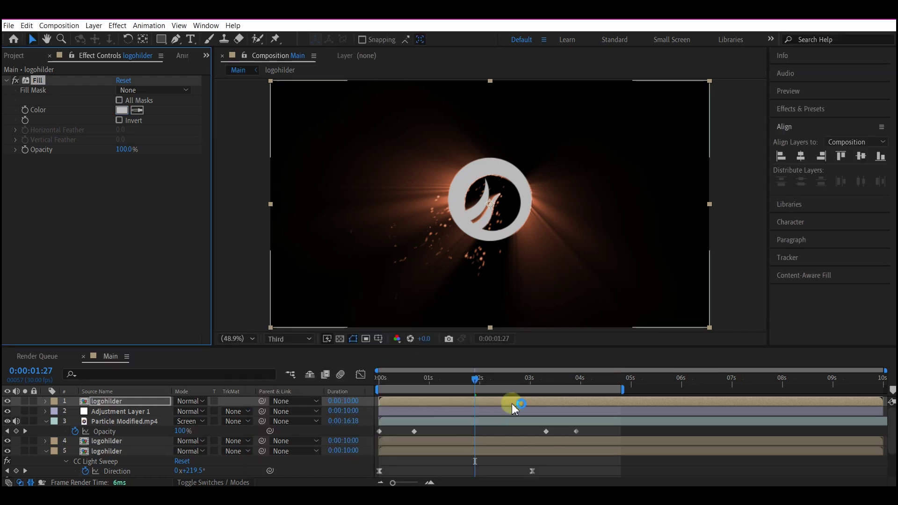
pyautogui.click(495, 401)
pyautogui.hotkey('ctrl', 'space')
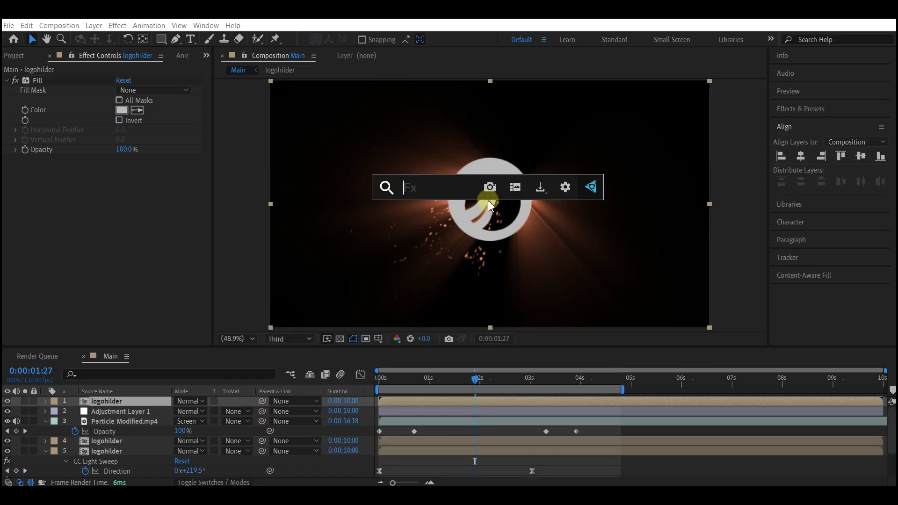
# Apply Linear Wipe and keyframe Transition Completion from about 1:11 to 100 at 4:21
pyautogui.write('linear')
pyautogui.click(434, 237)
pyautogui.moveTo(398, 384); pyautogui.dragTo(467, 383)
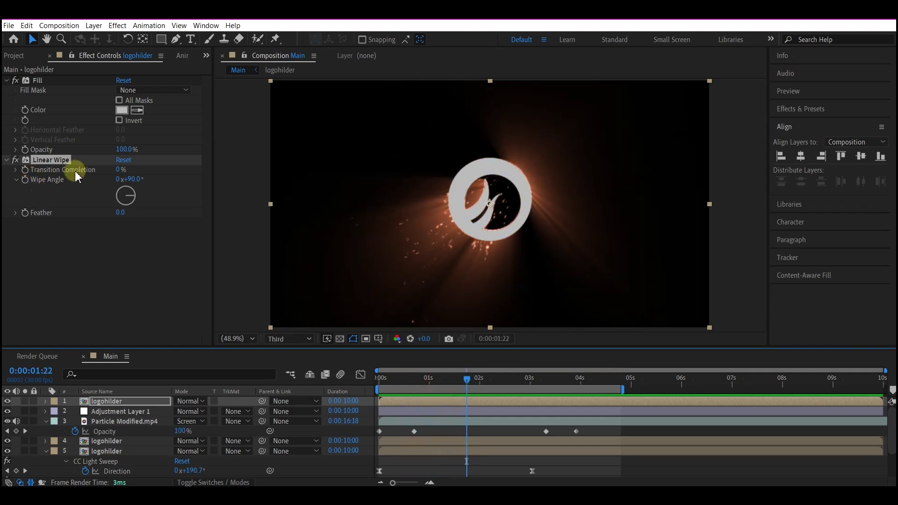
pyautogui.click(25, 169)
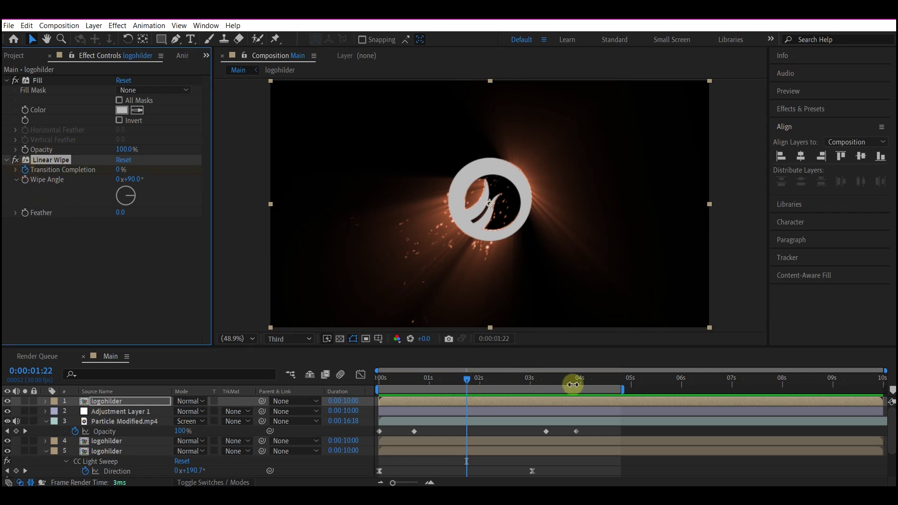
pyautogui.click(616, 378)
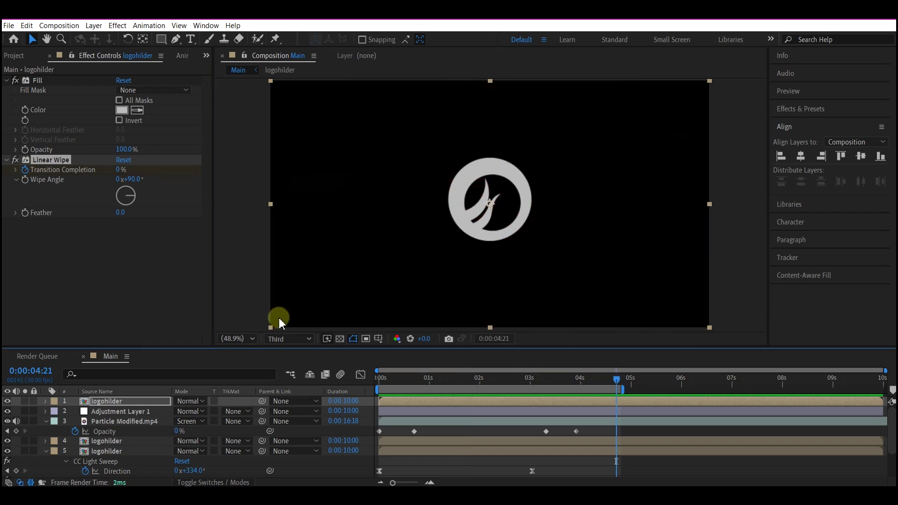
pyautogui.click(120, 170)
pyautogui.write('100')
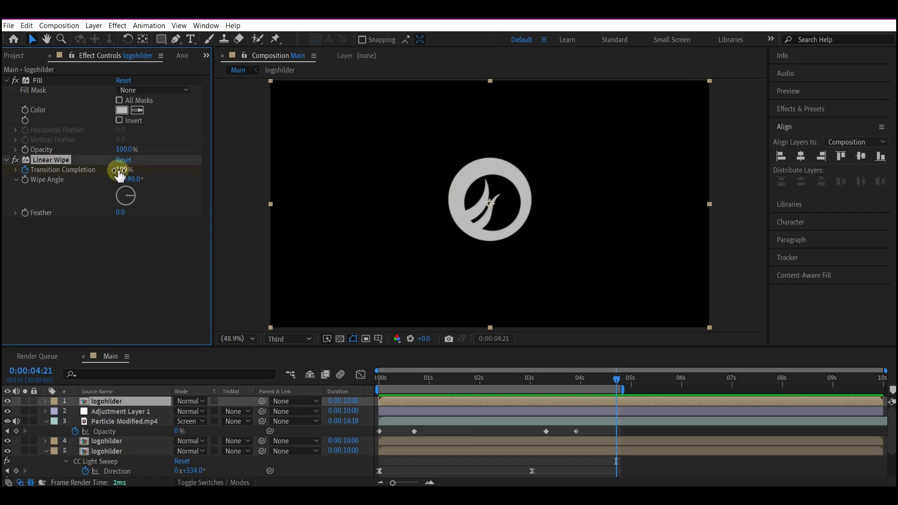
pyautogui.press('Return')
# Set the wipe Feather to 100 and Wipe Angle to -50°, then preview the reveal
pyautogui.moveTo(495, 400); pyautogui.dragTo(541, 405)
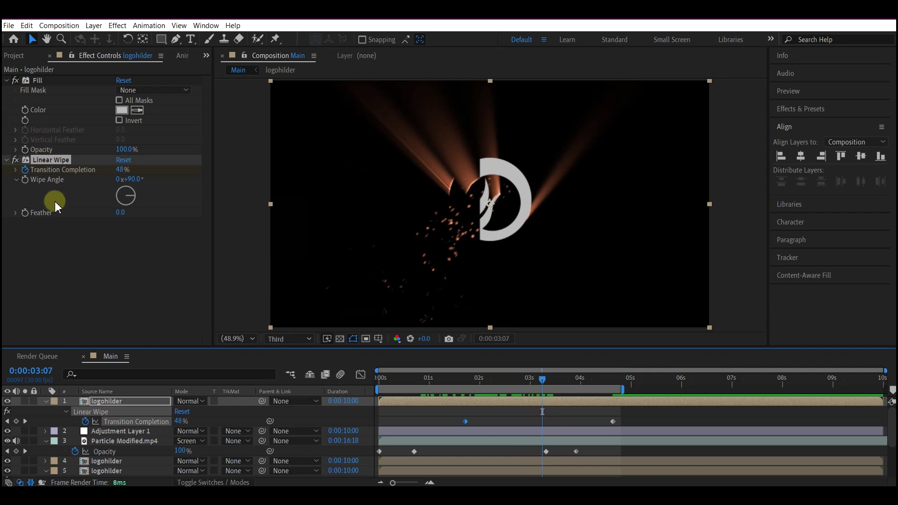
pyautogui.click(120, 212)
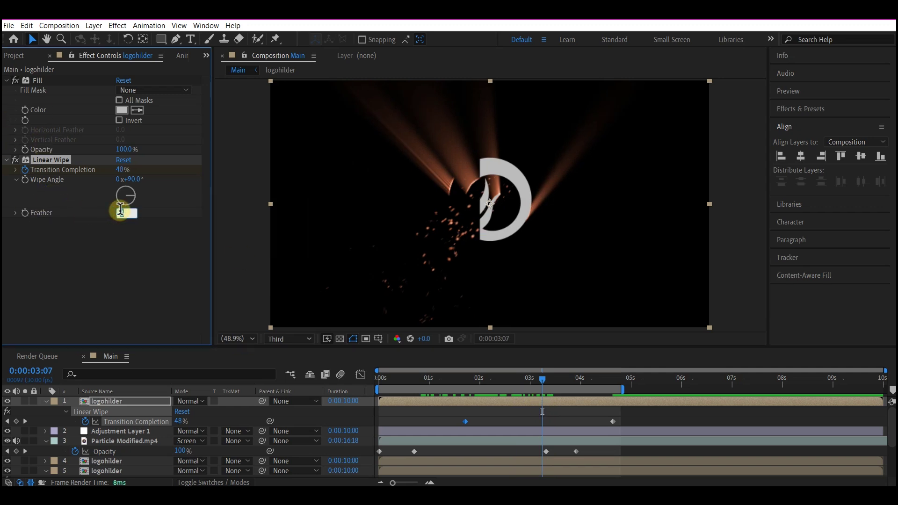
pyautogui.write('100')
pyautogui.press('Return')
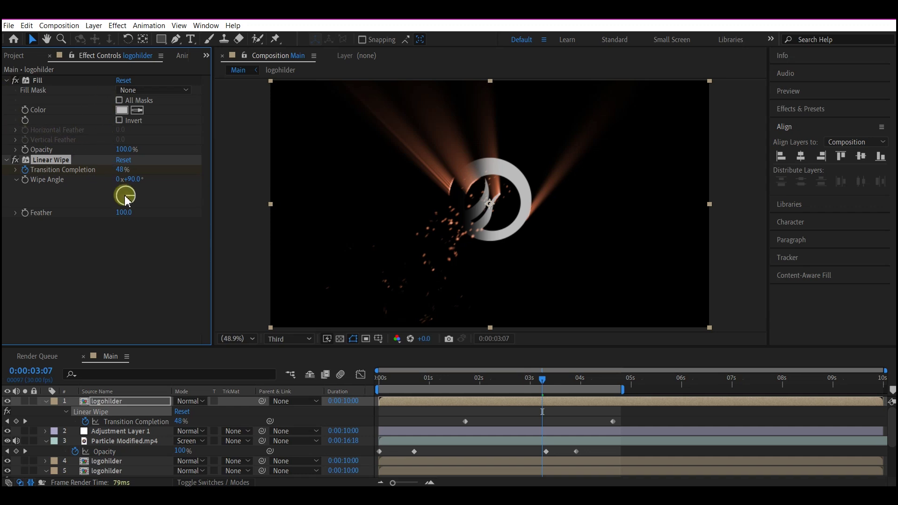
pyautogui.moveTo(133, 200)
pyautogui.mouseDown()
pyautogui.moveTo(110, 192)
pyautogui.moveTo(129, 199)
pyautogui.mouseUp()
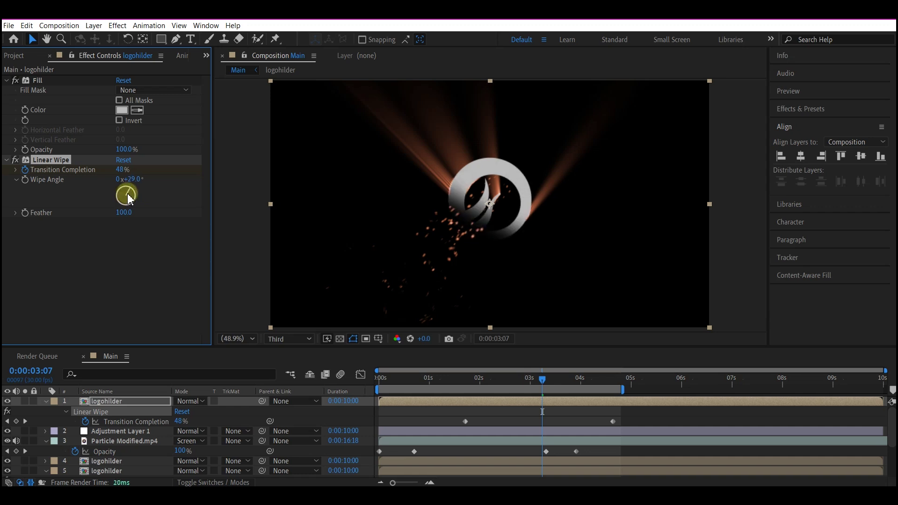
pyautogui.moveTo(128, 196); pyautogui.dragTo(125, 196)
pyautogui.press('space')
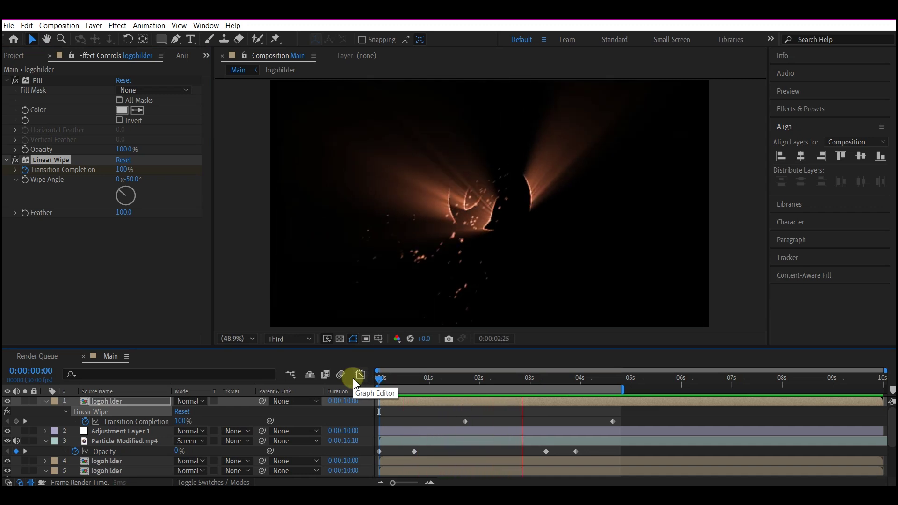
pyautogui.press('space')
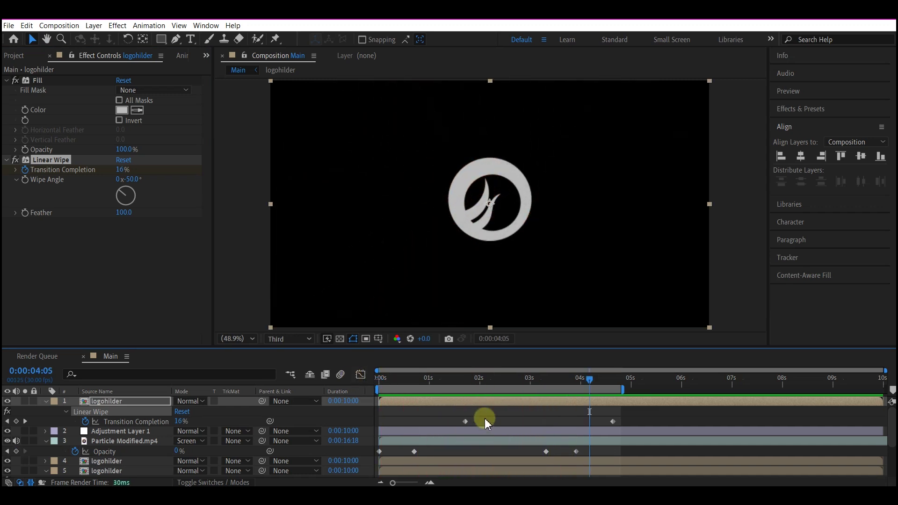
pyautogui.moveTo(161, 39); pyautogui.dragTo(192, 63)
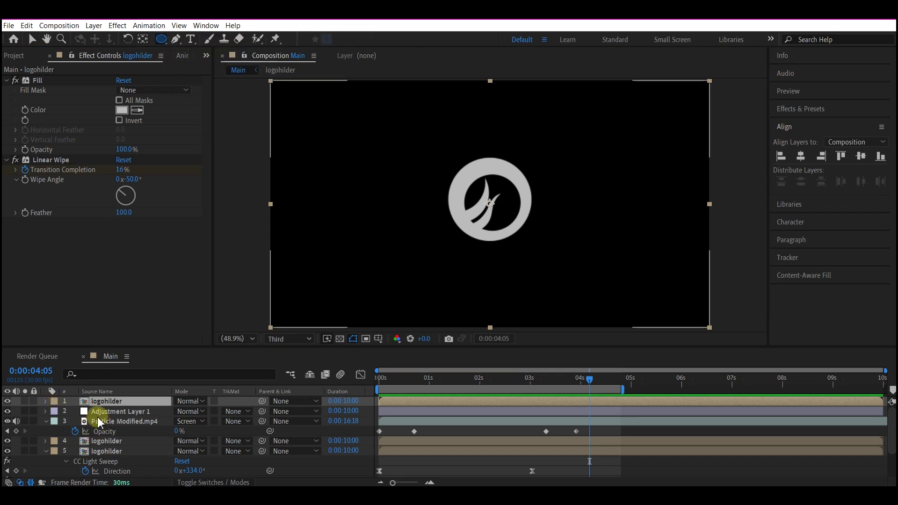
# Draw a large orange ring around the logo and centre it horizontally and vertically
pyautogui.click(21, 413)
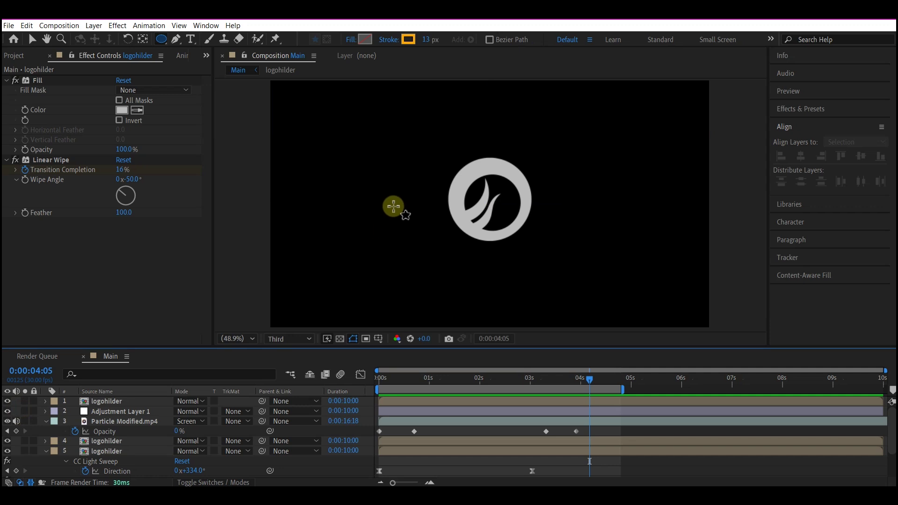
pyautogui.moveTo(481, 196)
pyautogui.mouseDown()
pyautogui.moveTo(567, 282)
pyautogui.moveTo(601, 300)
pyautogui.mouseUp()
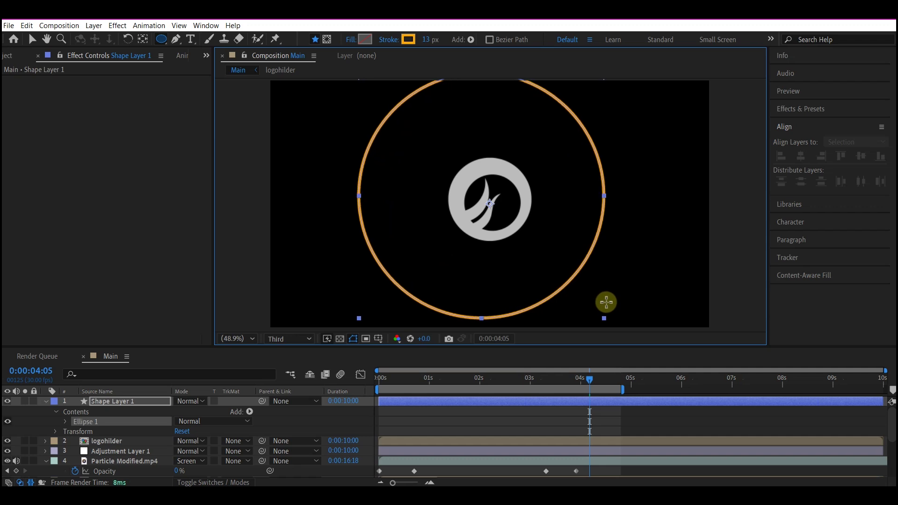
pyautogui.press('v')
pyautogui.click(801, 156)
pyautogui.click(861, 157)
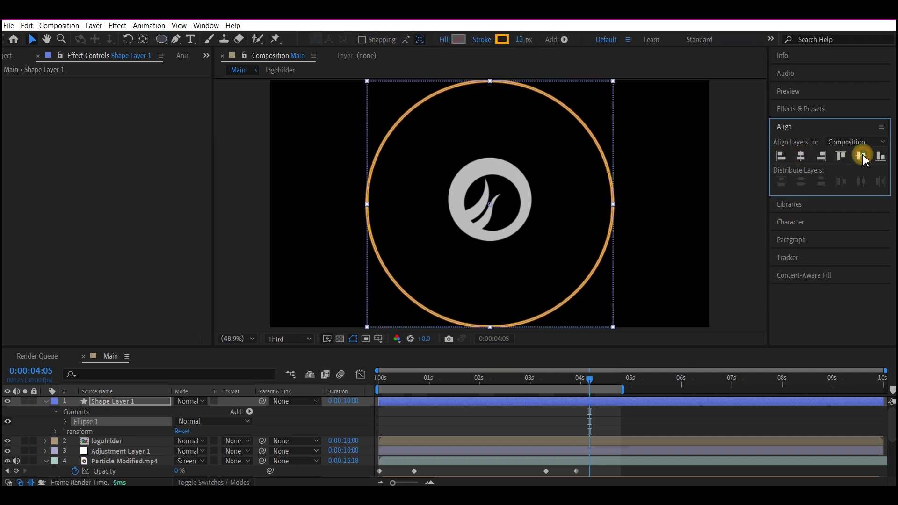
# Reposition Shape Layer 1's anchor point with the Pan Behind tool and show its Scale
pyautogui.click(104, 401)
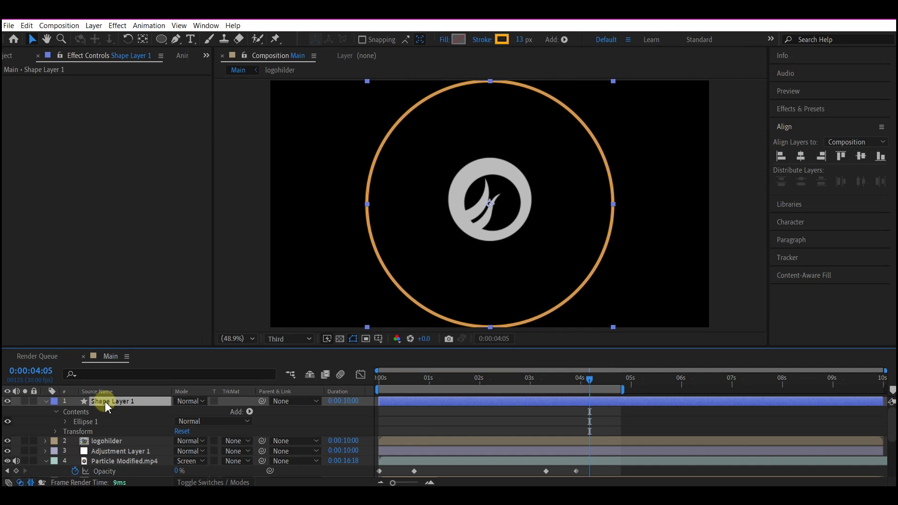
pyautogui.press('y')
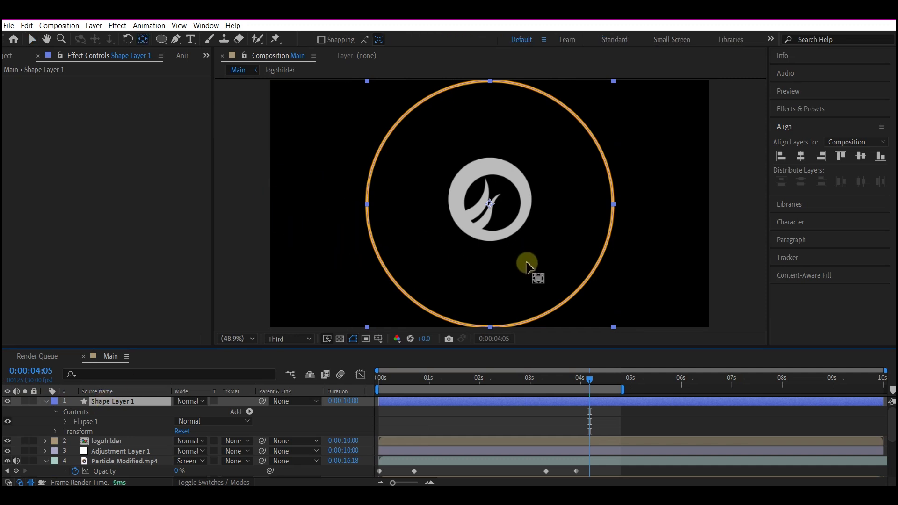
pyautogui.moveTo(473, 204); pyautogui.dragTo(391, 115)
pyautogui.press('v')
pyautogui.click(126, 403)
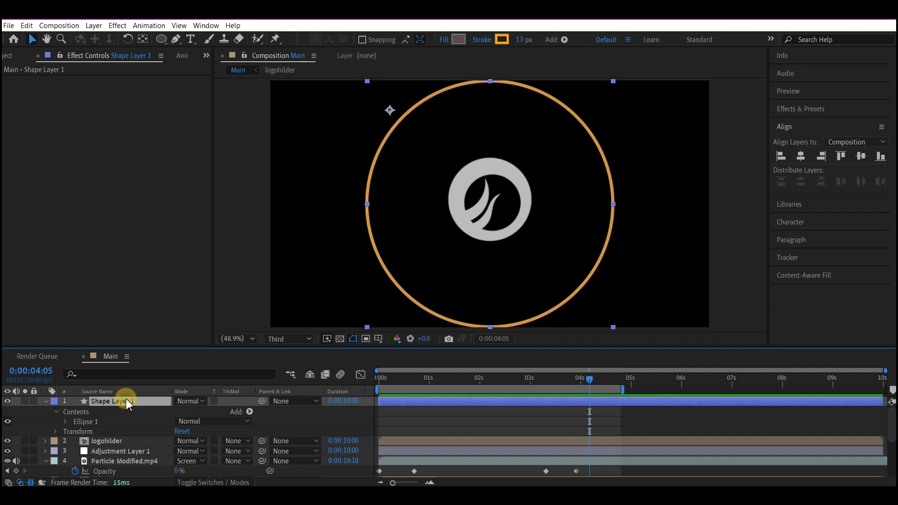
pyautogui.press('s')
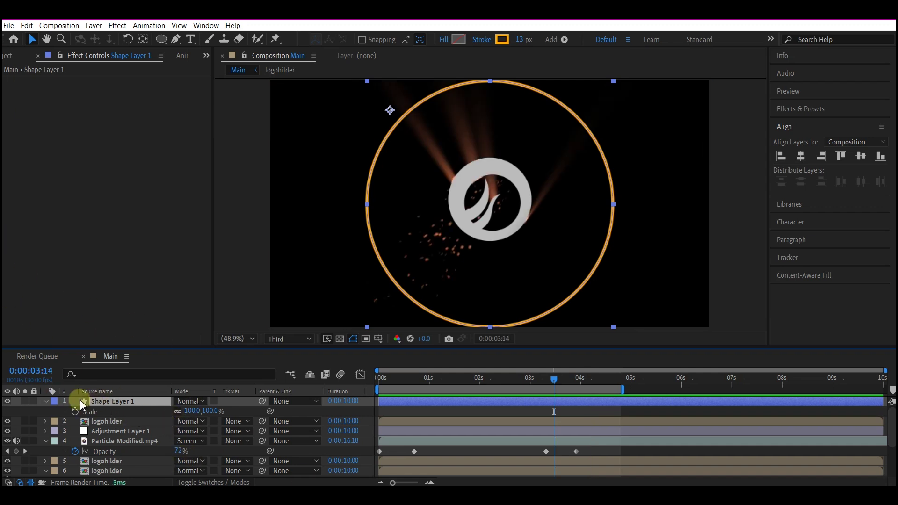
# Keyframe the ring's Scale from 0% at 3:14 to 100% at 8:22
pyautogui.click(75, 411)
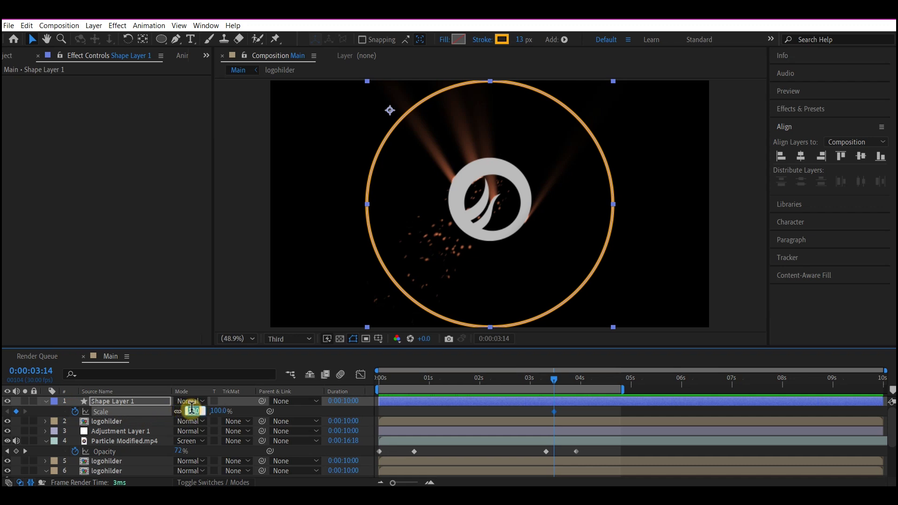
pyautogui.write('0')
pyautogui.press('Return')
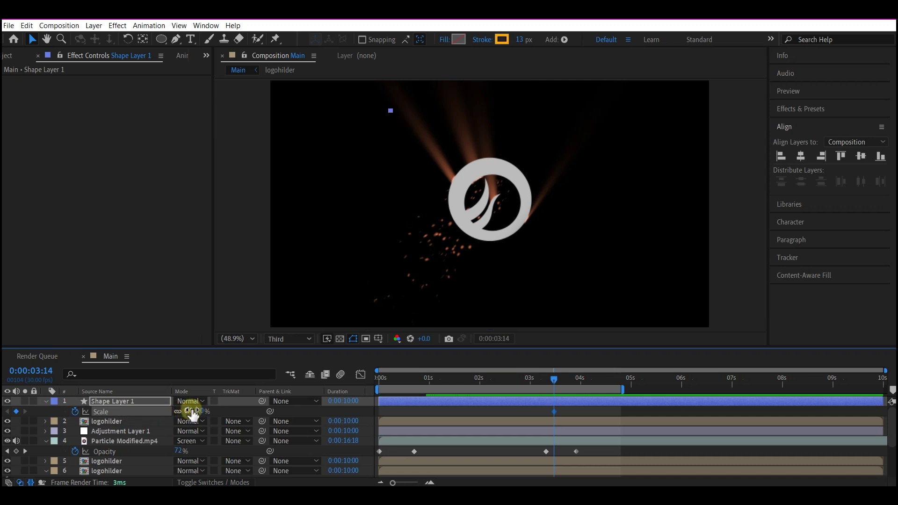
pyautogui.click(819, 379)
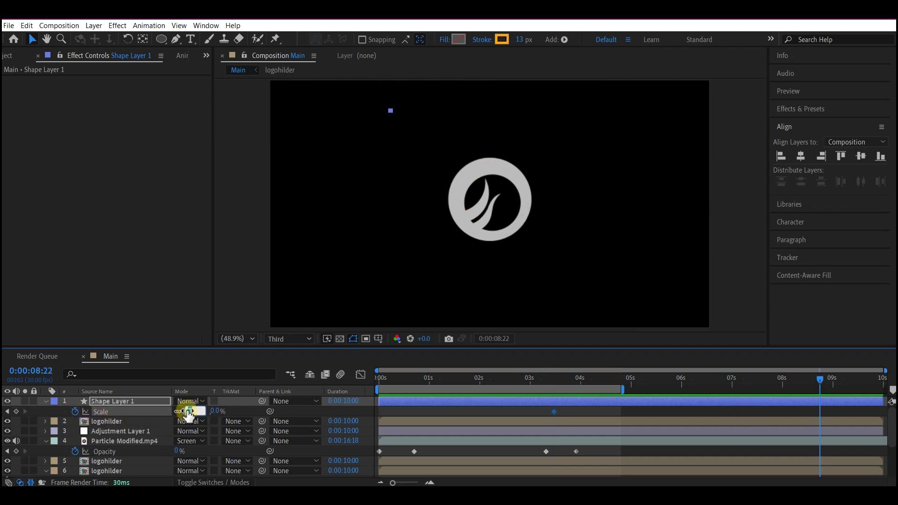
pyautogui.press('Return')
# Apply Easy Ease (F9) to both Scale keyframes and scrub to check the ring growing
pyautogui.click(835, 421)
pyautogui.moveTo(835, 409); pyautogui.dragTo(535, 411)
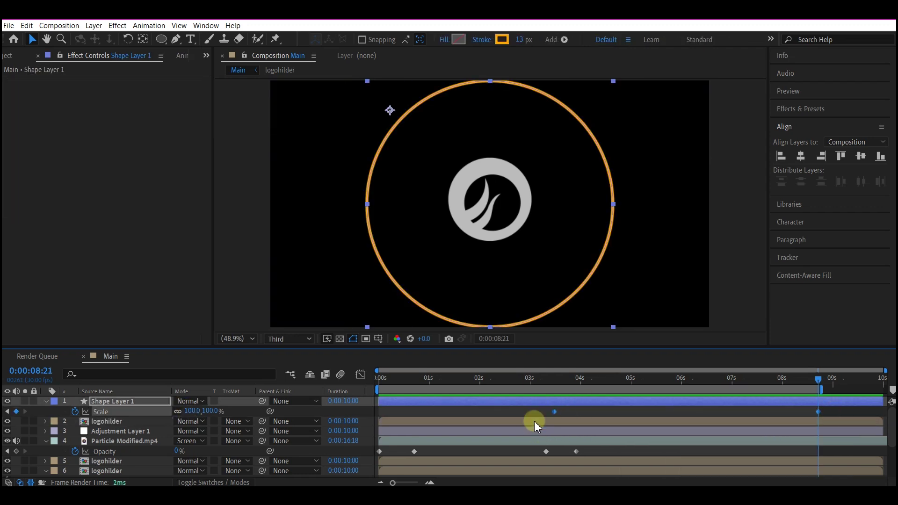
pyautogui.press('F9')
pyautogui.moveTo(388, 380); pyautogui.dragTo(695, 387)
pyautogui.click(346, 417)
pyautogui.click(487, 409)
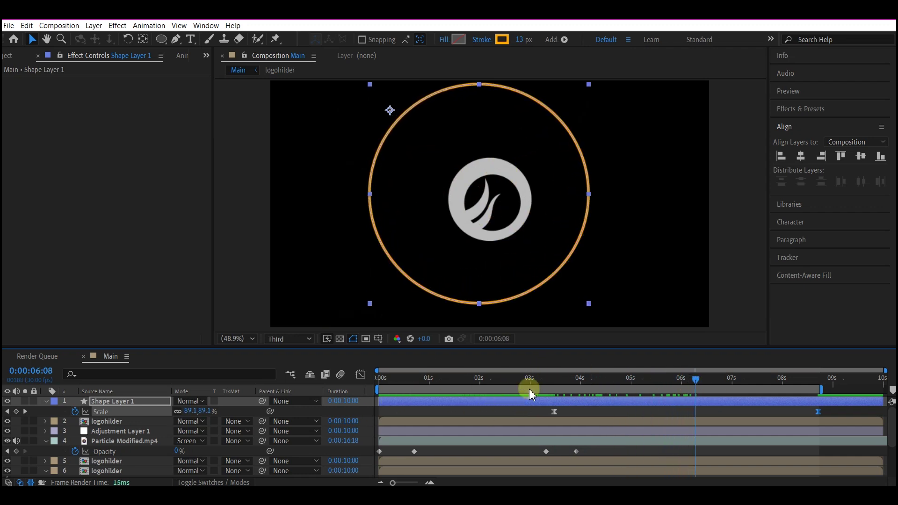
pyautogui.click(127, 401)
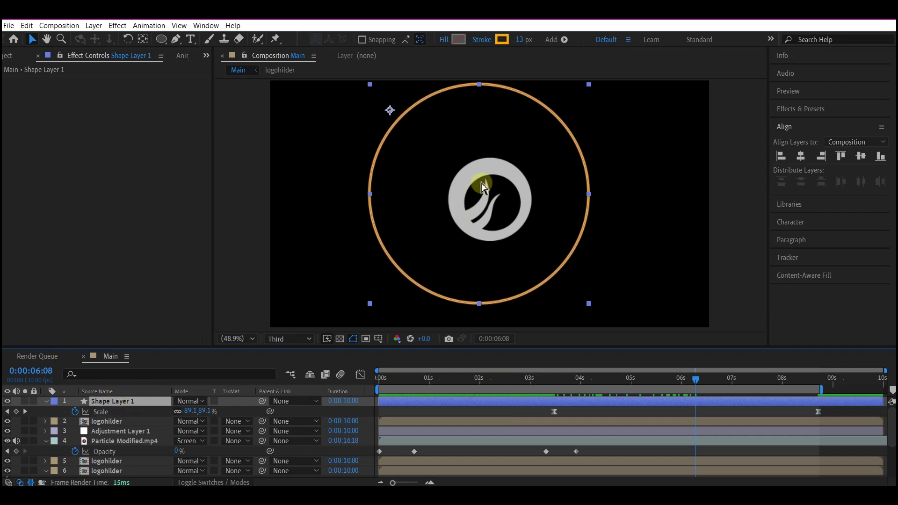
pyautogui.hotkey('ctrl', 'space')
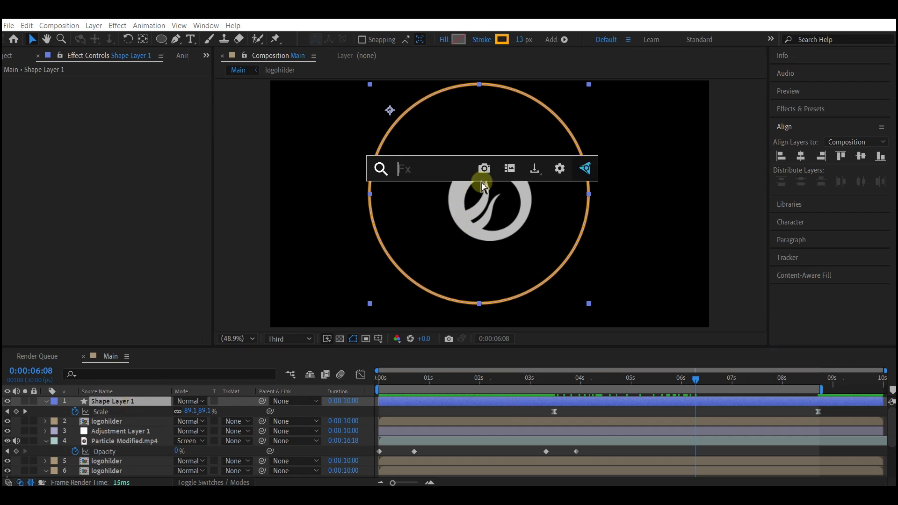
# Apply Turbulent Displace to the ring with Amount 171, Size 16 and Complexity 1.7
pyautogui.write('turbu')
pyautogui.click(434, 201)
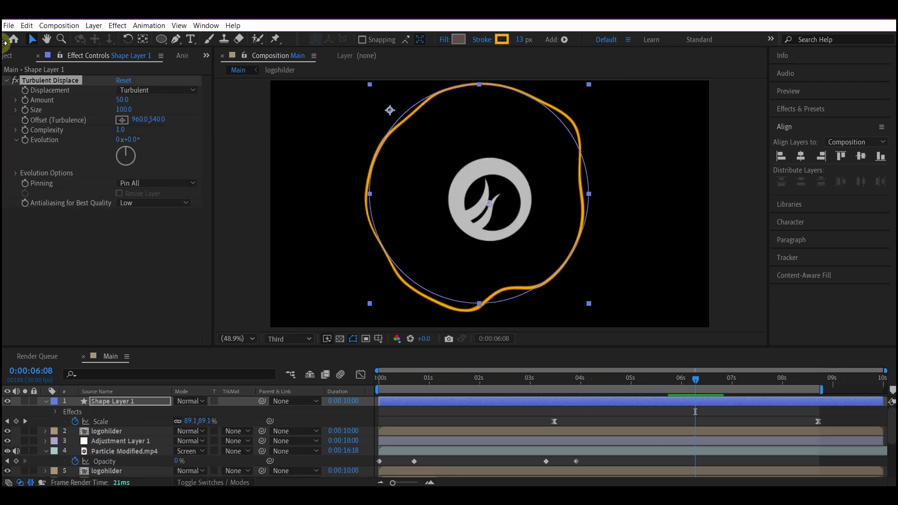
pyautogui.click(123, 99)
pyautogui.write('171')
pyautogui.press('Return')
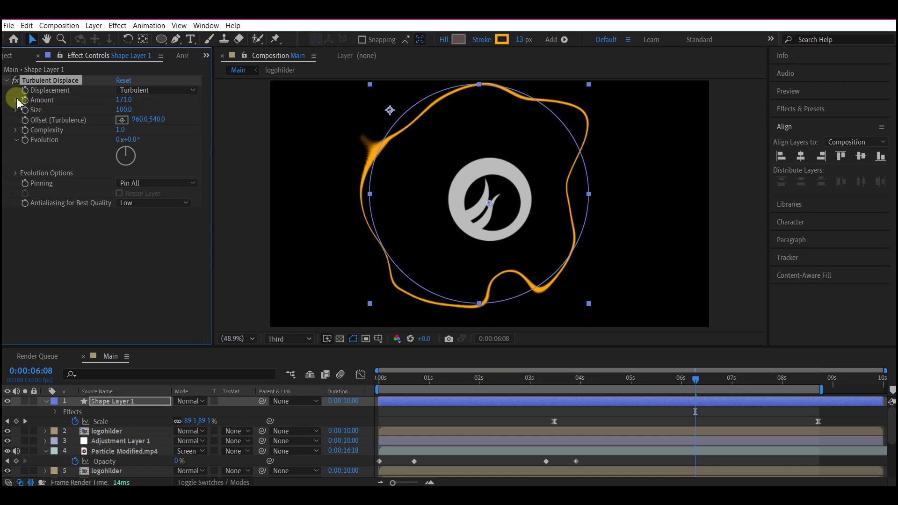
pyautogui.click(120, 108)
pyautogui.write('16')
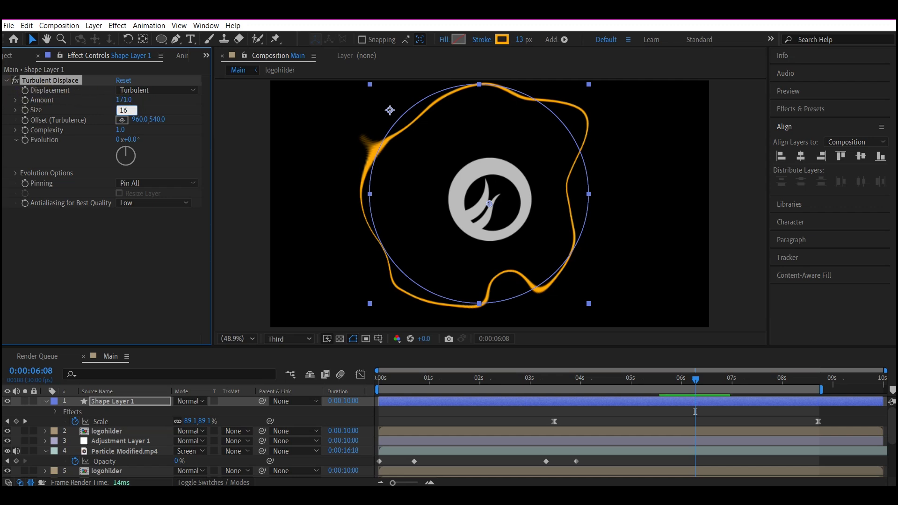
pyautogui.press('Return')
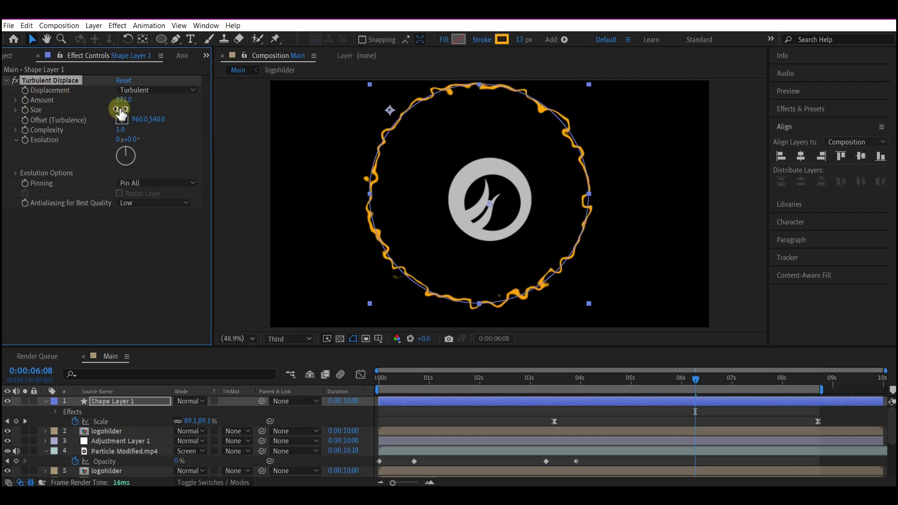
pyautogui.click(120, 130)
pyautogui.write('1.7')
pyautogui.press('Return')
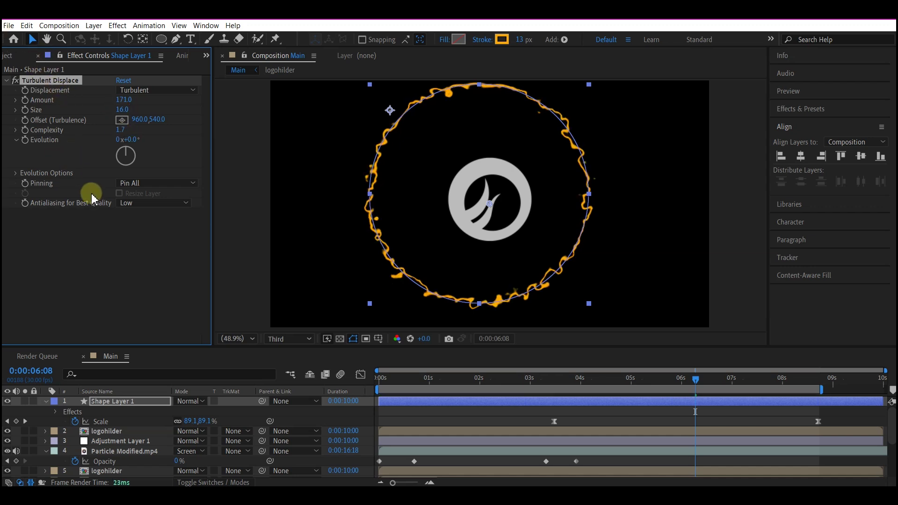
# Drive the Turbulent Displace Evolution with the expression 'time'
pyautogui.keyDown('alt'); pyautogui.click(26, 140); pyautogui.keyUp('alt')
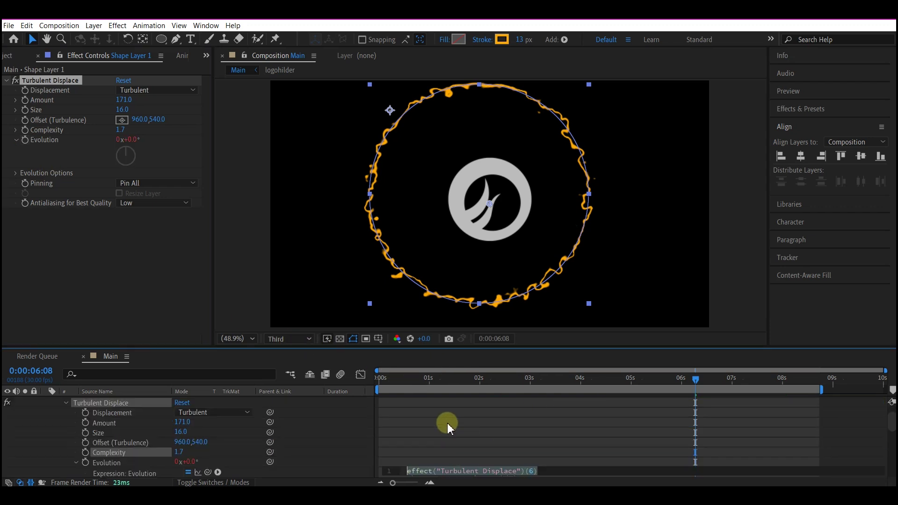
pyautogui.write('t')
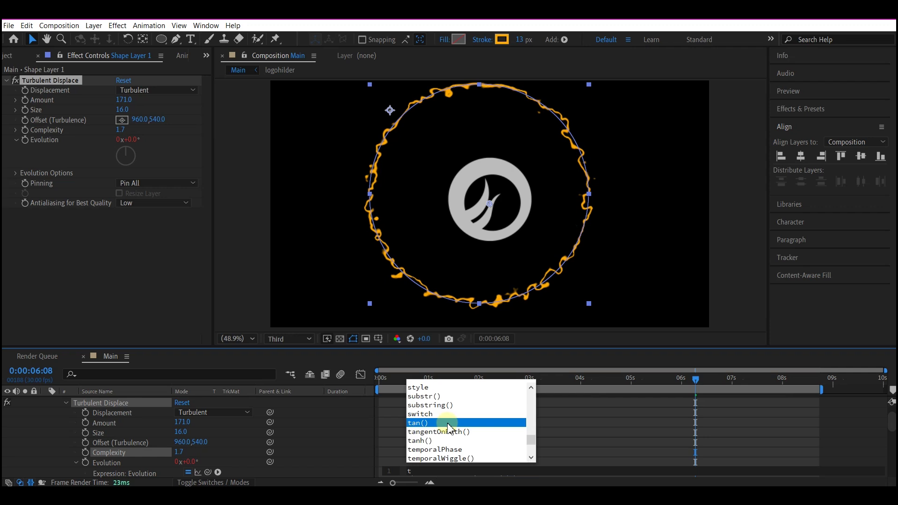
pyautogui.write('ime')
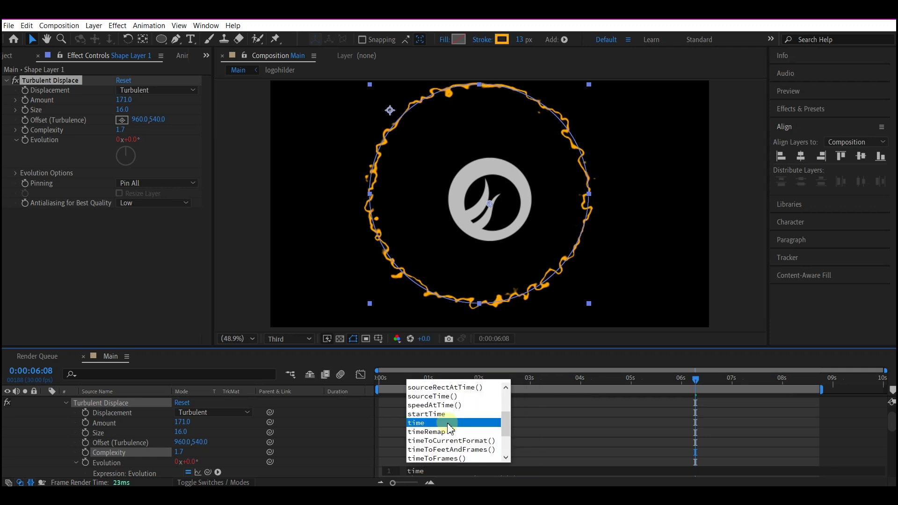
pyautogui.click(447, 423)
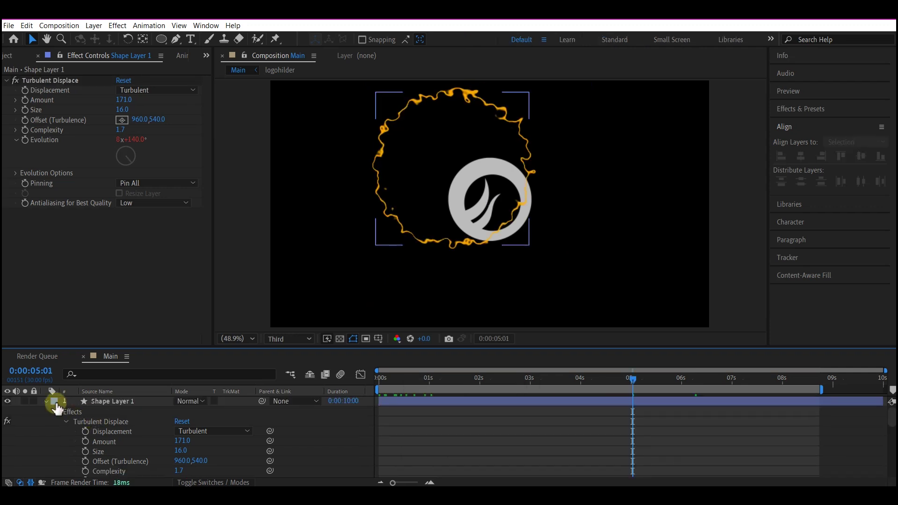
# Duplicate Shape Layer 1, then give the original no stroke and a bright red fill
pyautogui.click(45, 402)
pyautogui.click(101, 403)
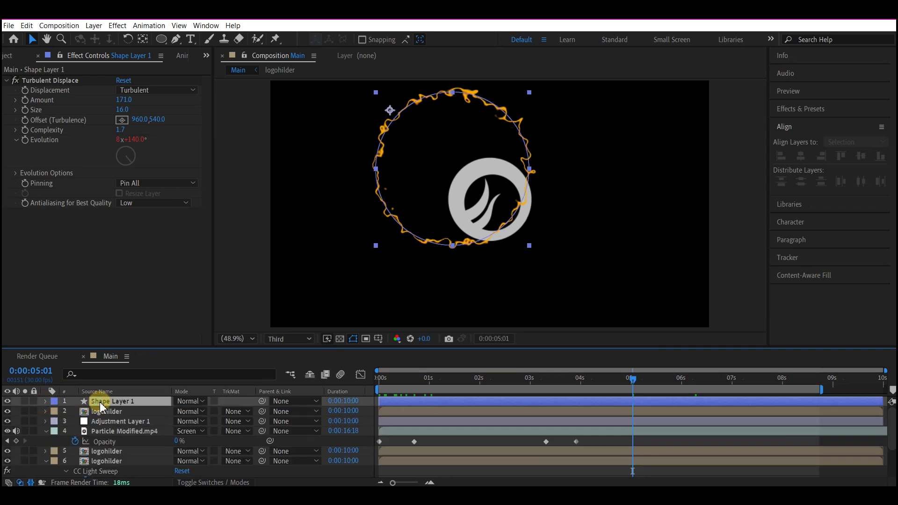
pyautogui.hotkey('ctrl', 'd')
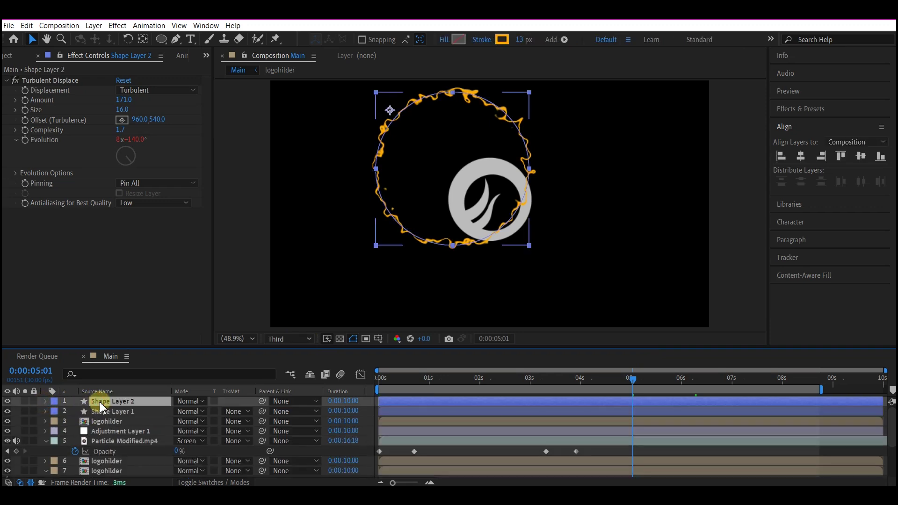
pyautogui.click(111, 413)
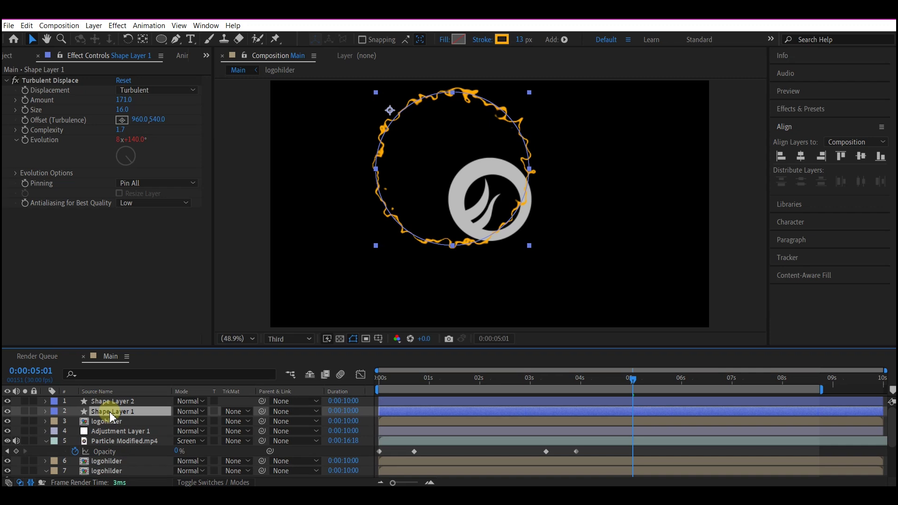
pyautogui.click(485, 44)
pyautogui.click(392, 218)
pyautogui.click(430, 287)
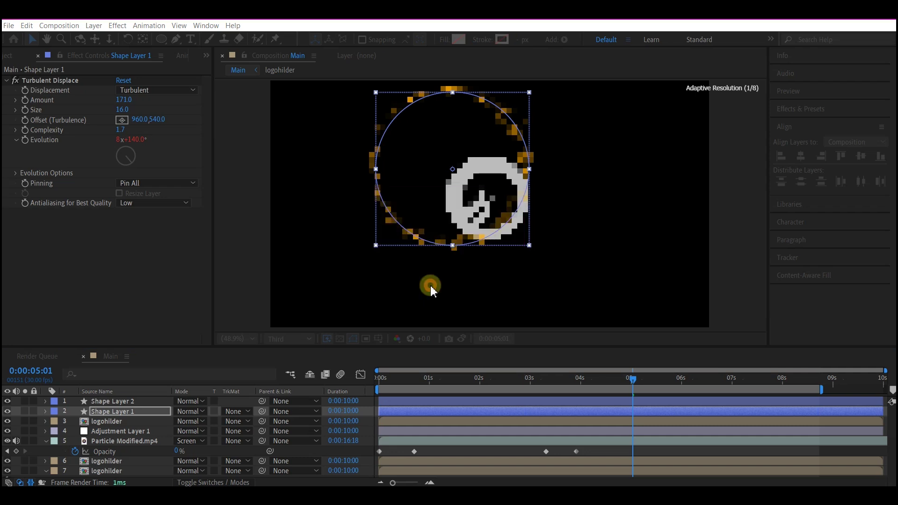
pyautogui.click(459, 39)
pyautogui.click(382, 332)
pyautogui.moveTo(382, 332); pyautogui.dragTo(481, 310)
pyautogui.click(503, 312)
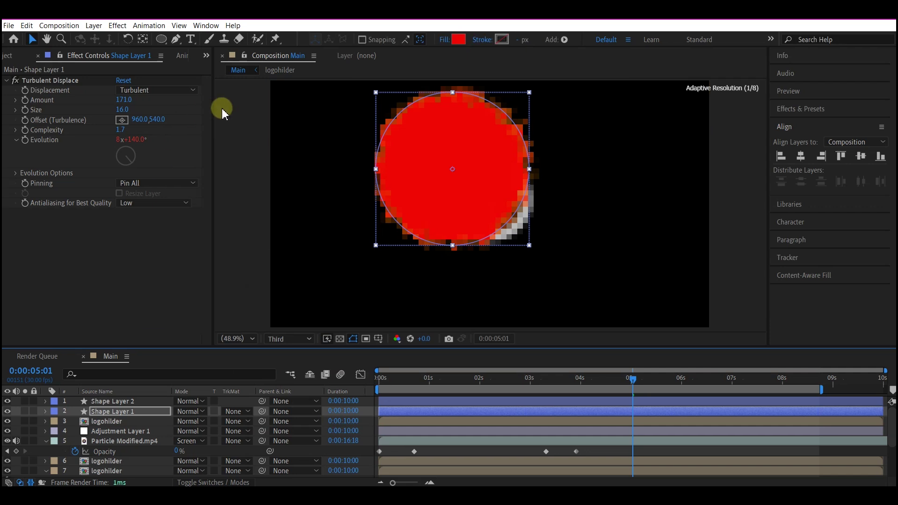
# Place logohilder between the ring layers and use Shape Layer 1 as its Alpha Matte
pyautogui.click(11, 57)
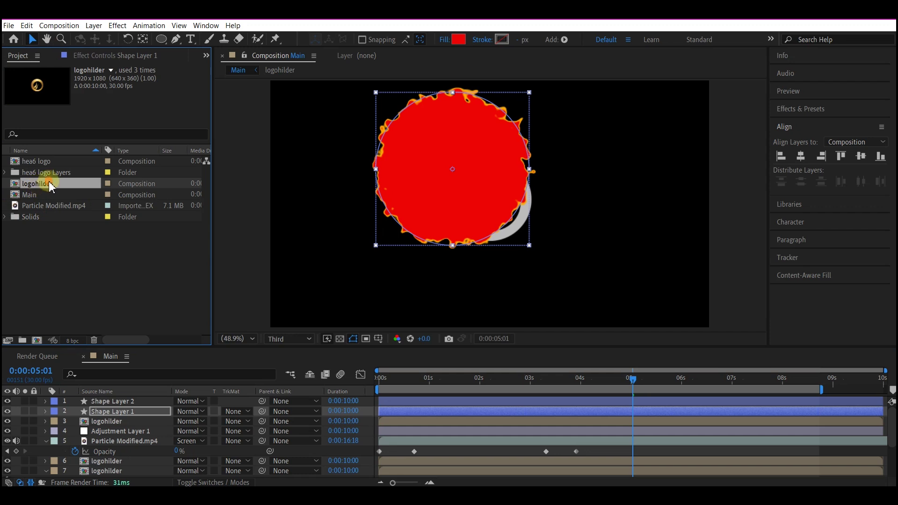
pyautogui.moveTo(50, 187); pyautogui.dragTo(111, 420)
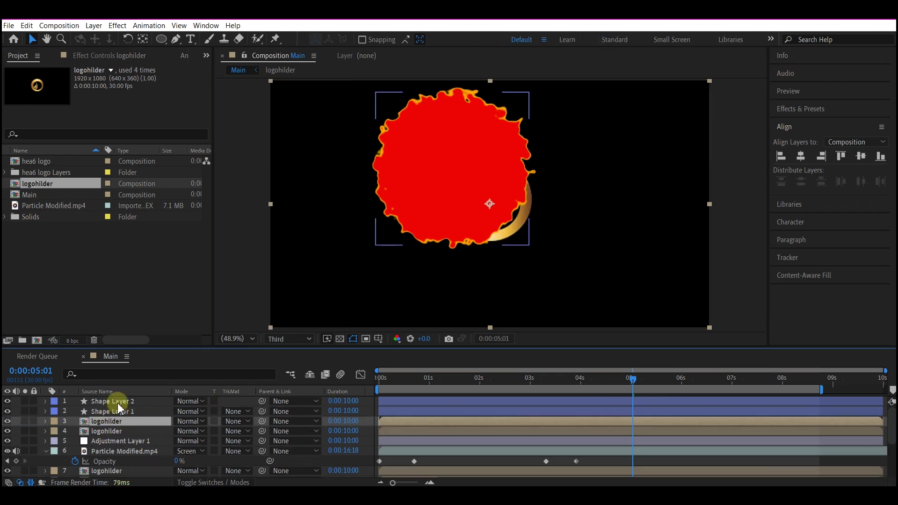
pyautogui.click(237, 426)
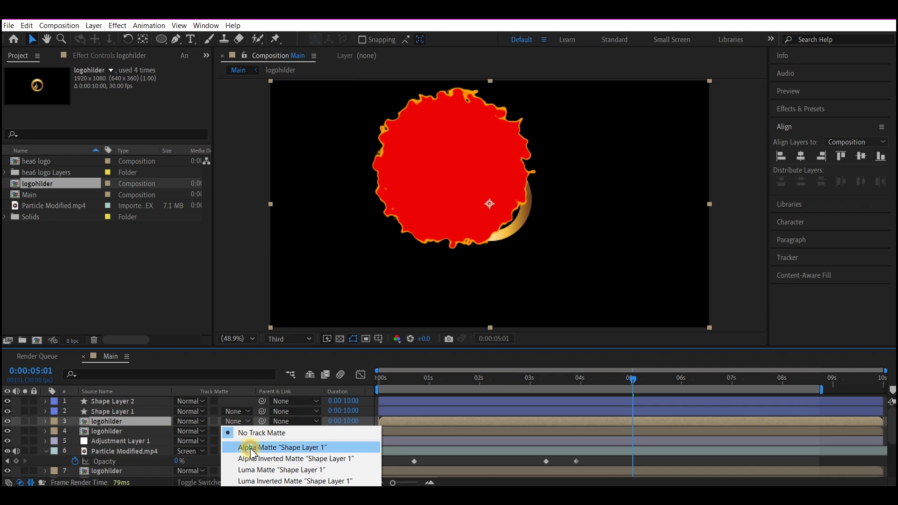
pyautogui.click(251, 447)
pyautogui.click(621, 378)
pyautogui.click(114, 401)
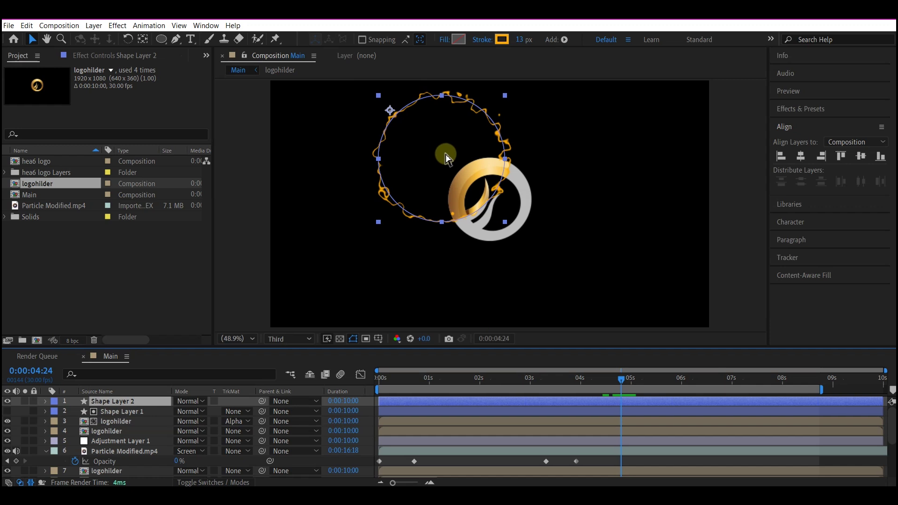
pyautogui.hotkey('ctrl', 'space')
# Apply Glow to Shape Layer 2 and duplicate it; first Glow uses Intensity 5, Radius 20
pyautogui.write('glow')
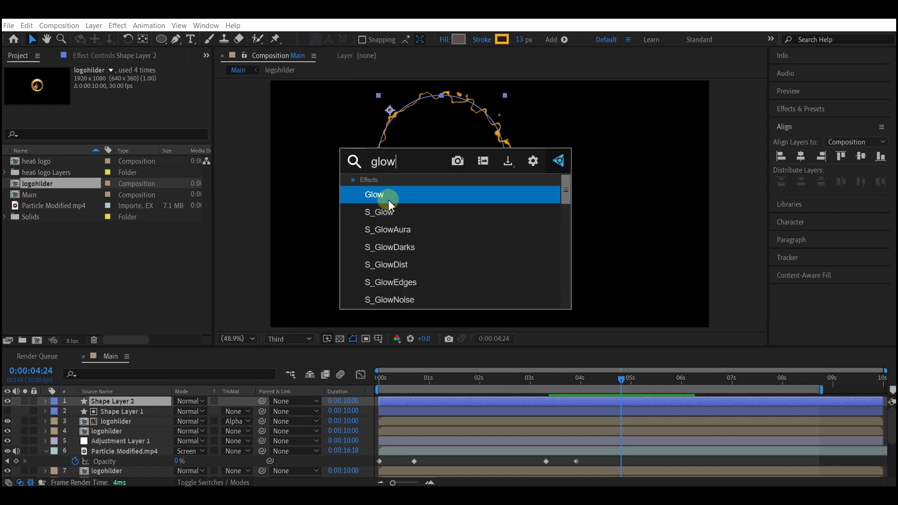
pyautogui.click(387, 194)
pyautogui.hotkey('ctrl', 'd')
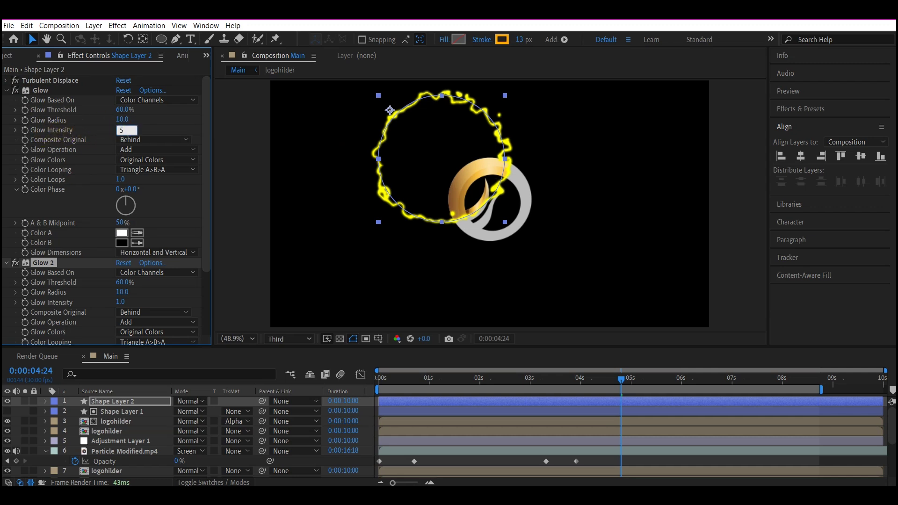
pyautogui.click(123, 127)
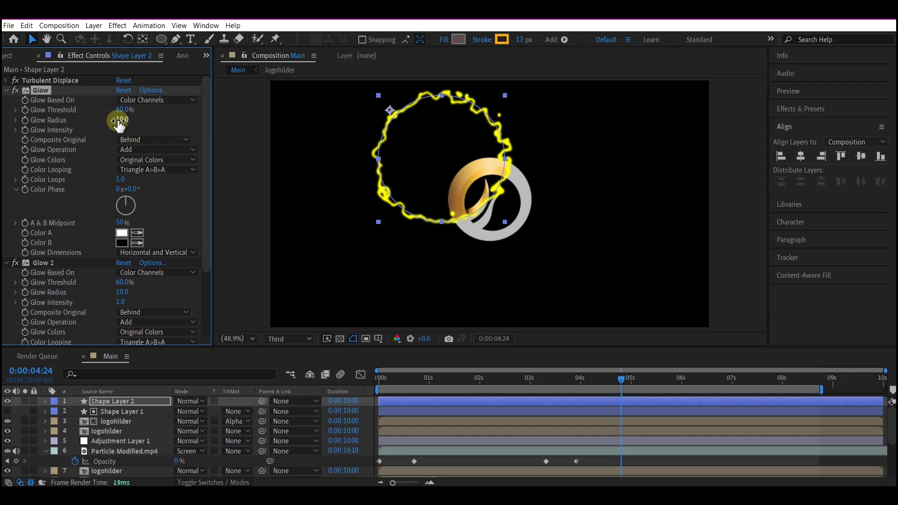
pyautogui.click(123, 119)
pyautogui.write('20')
pyautogui.press('Return')
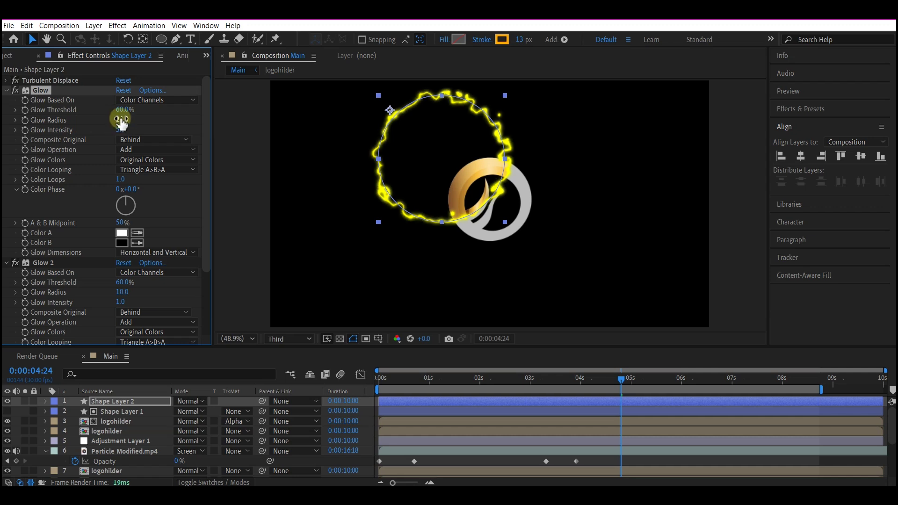
pyautogui.click(7, 90)
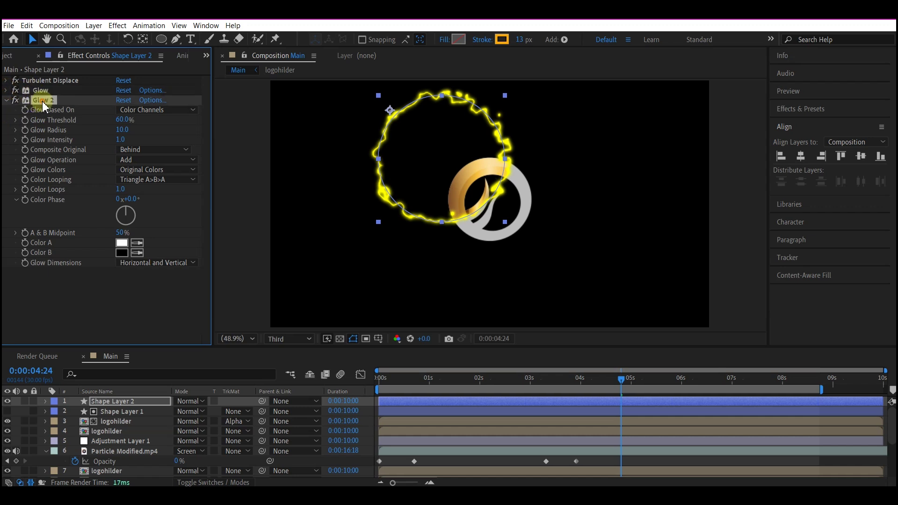
# Add a third Glow with Intensity 3 and Radius 60
pyautogui.hotkey('ctrl', 'd')
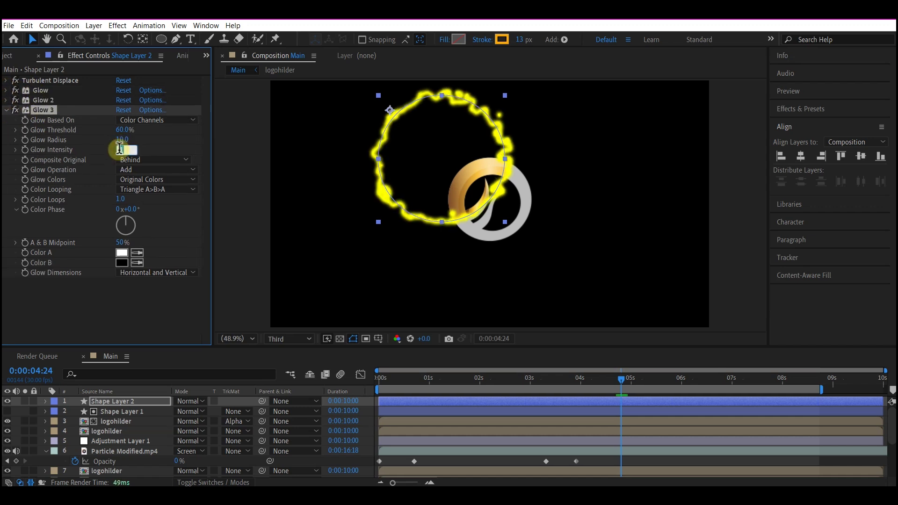
pyautogui.write('3')
pyautogui.click(118, 142)
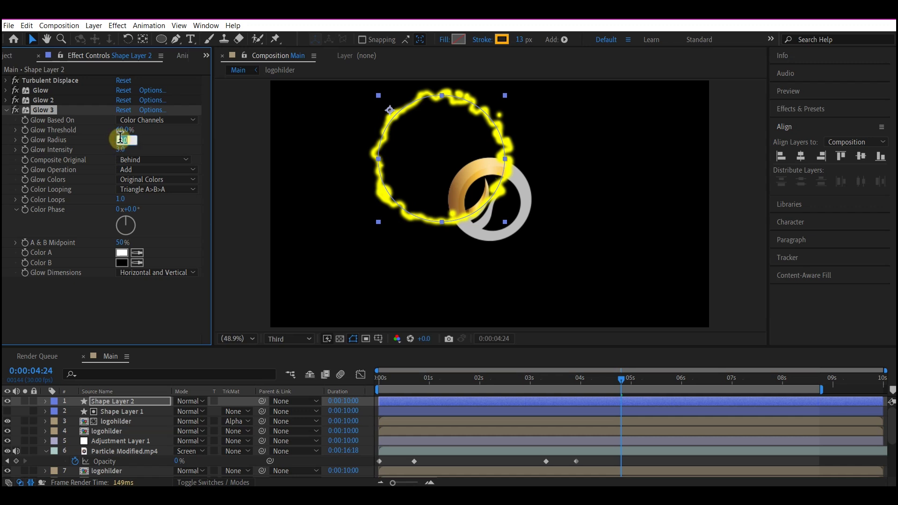
pyautogui.press('Return')
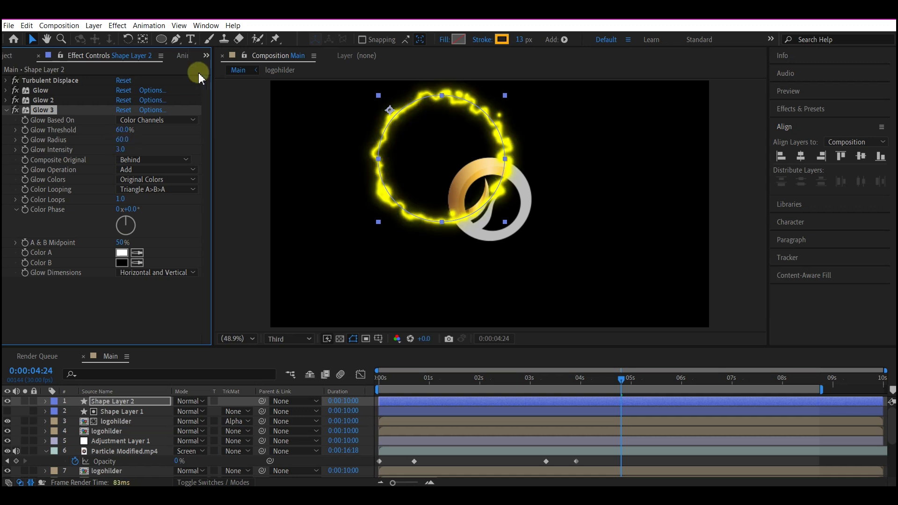
pyautogui.click(207, 56)
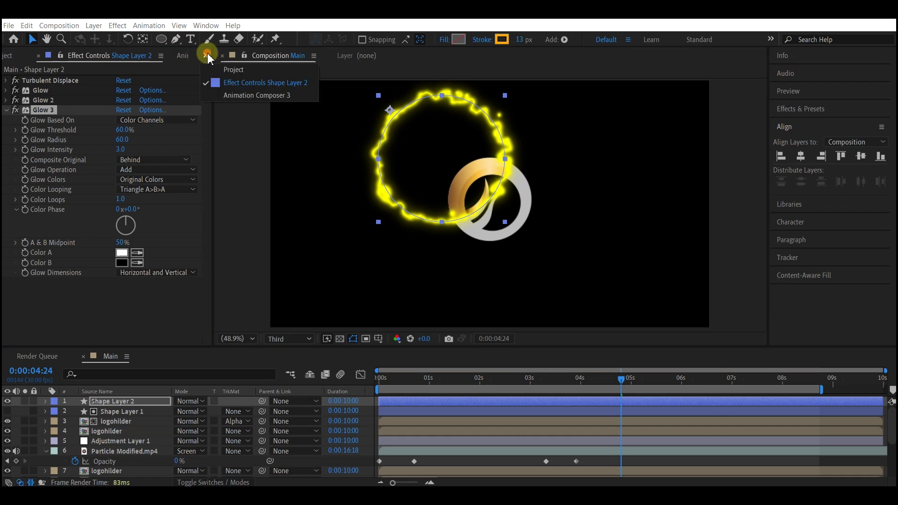
# Add logohilder at the top as Shape Layer 2's Alpha Matte, then preview the composition
pyautogui.click(229, 70)
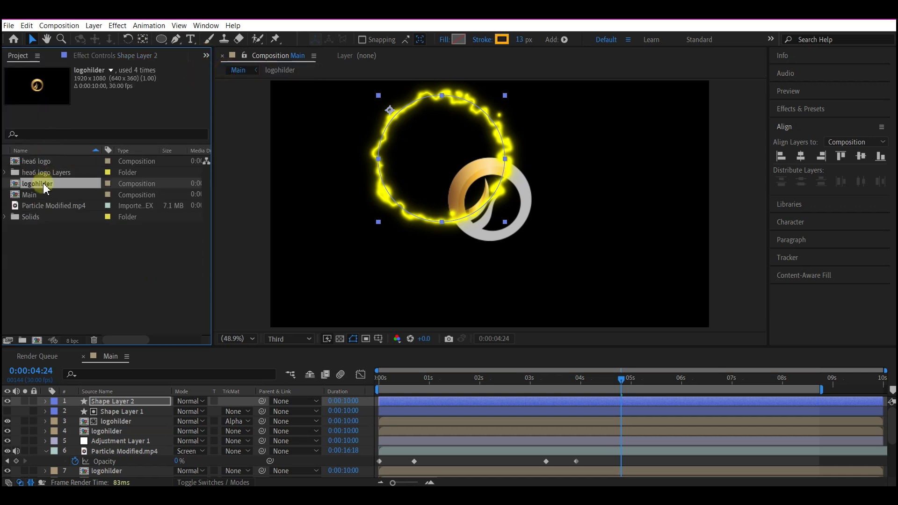
pyautogui.moveTo(44, 185); pyautogui.dragTo(112, 402)
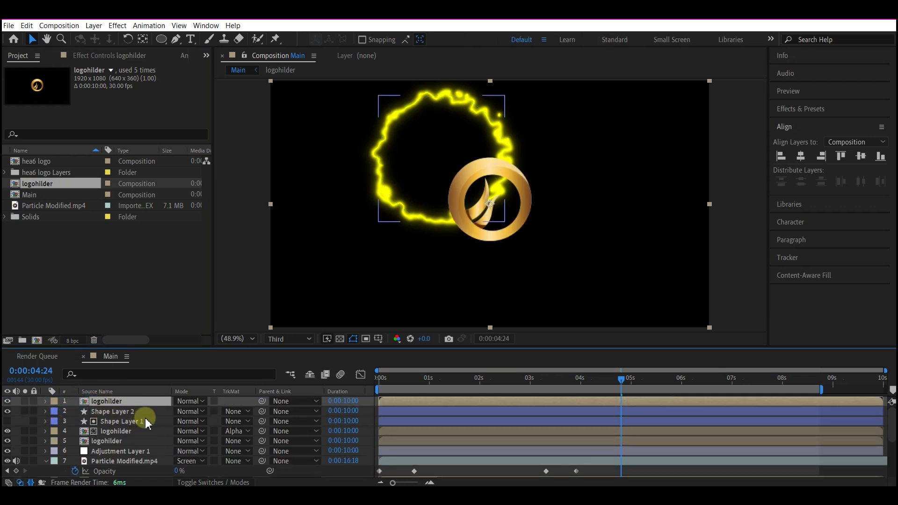
pyautogui.click(235, 414)
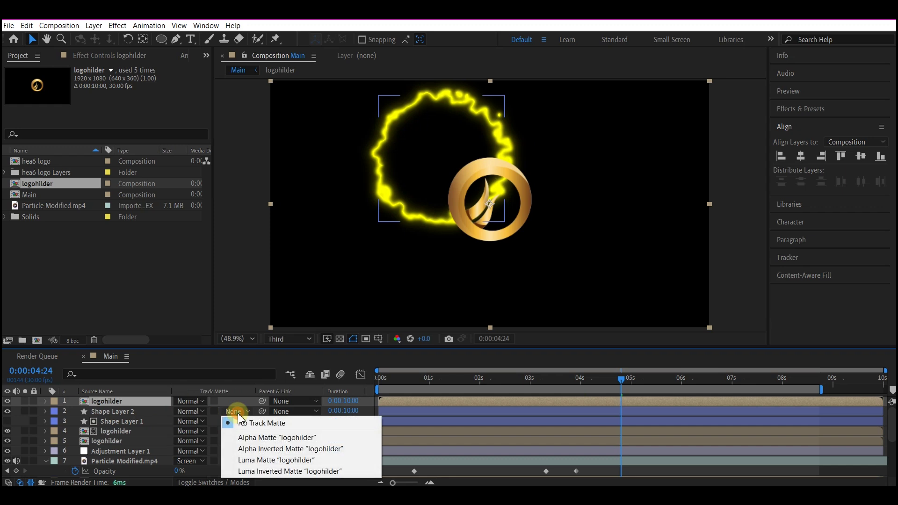
pyautogui.click(262, 437)
pyautogui.press('space')
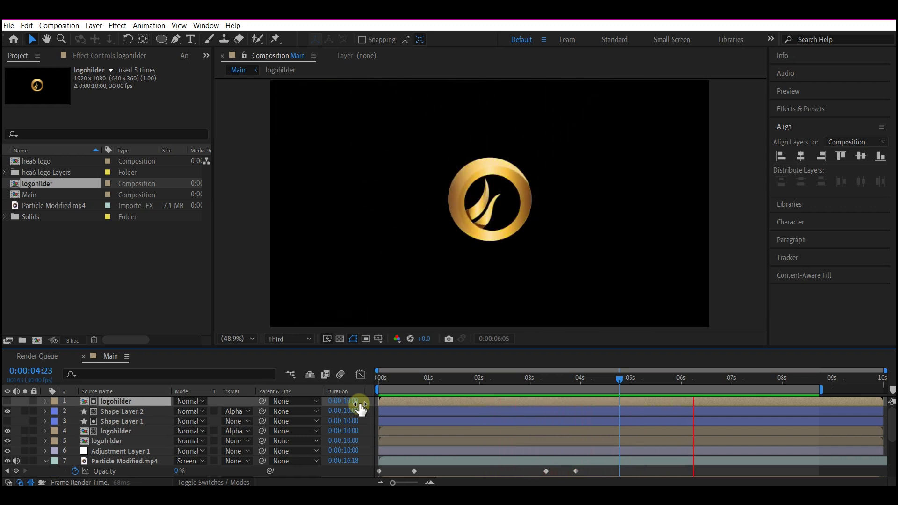
pyautogui.press('space')
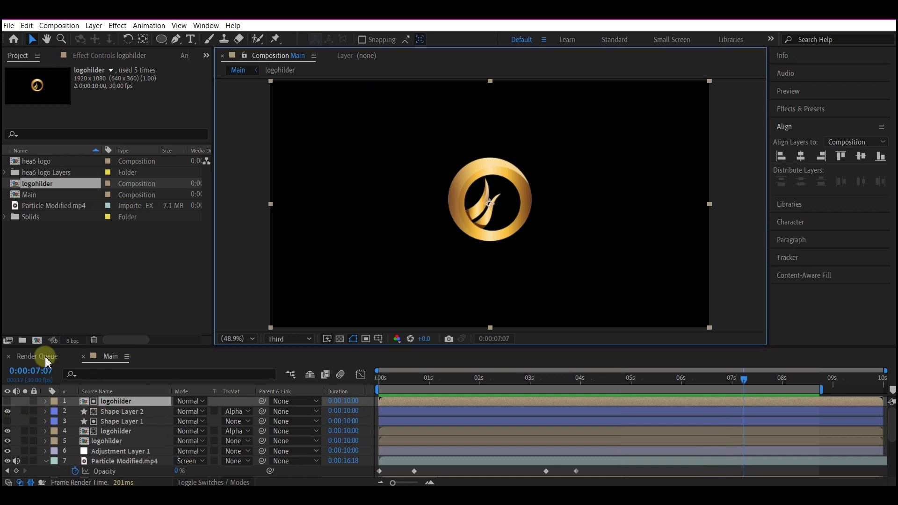
# Add a null object layer and centre it in the composition
pyautogui.rightClick(21, 404)
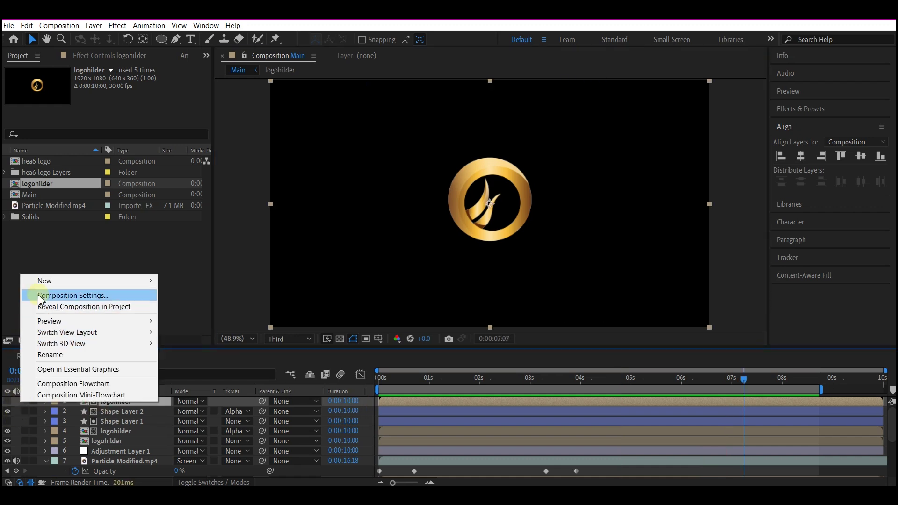
pyautogui.click(47, 280)
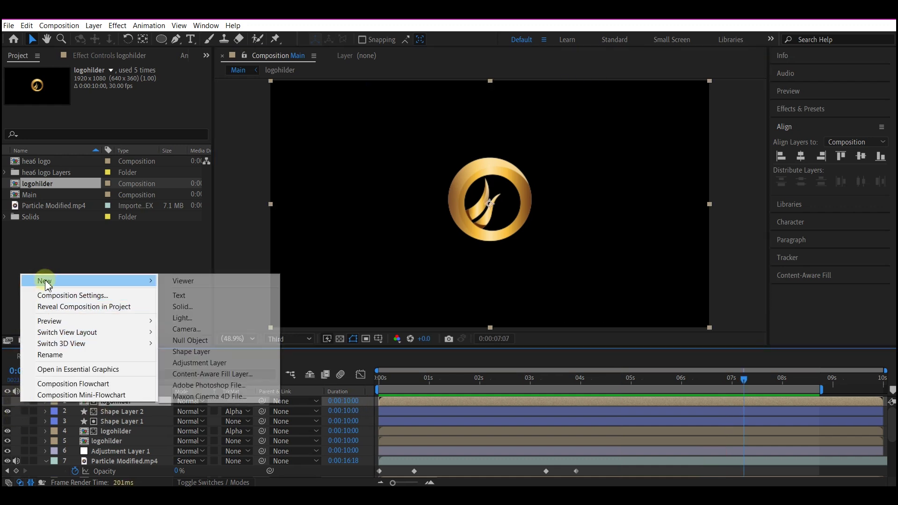
pyautogui.click(196, 340)
pyautogui.click(313, 322)
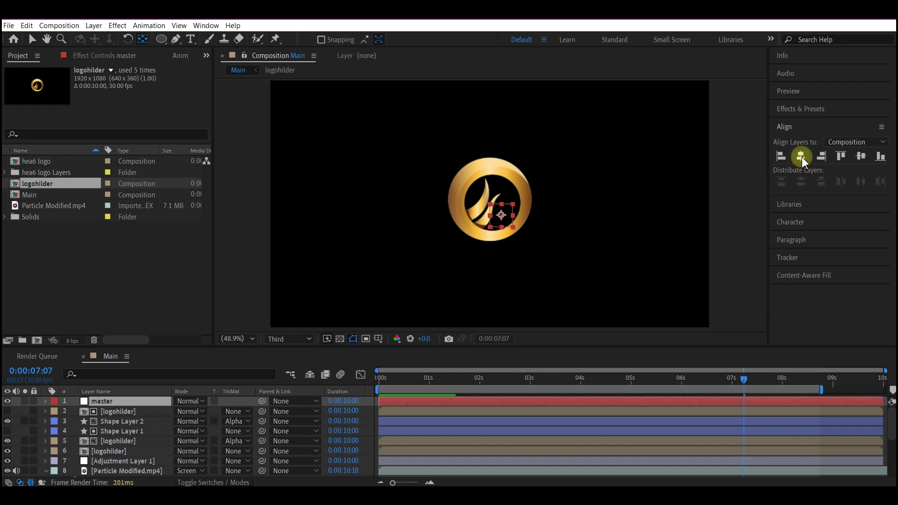
pyautogui.click(801, 157)
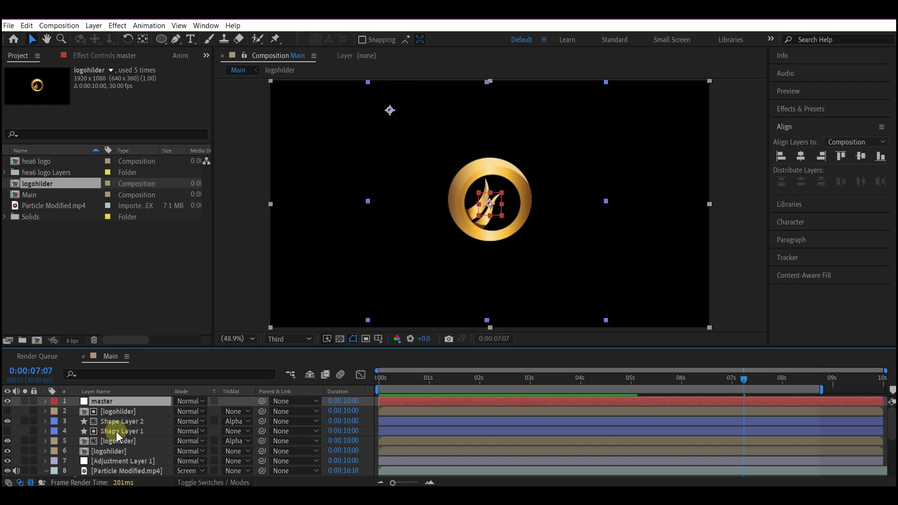
# Parent every layer except master, bg and Adjustment Layer 1 to the master null
pyautogui.hotkey('ctrl', 'a')
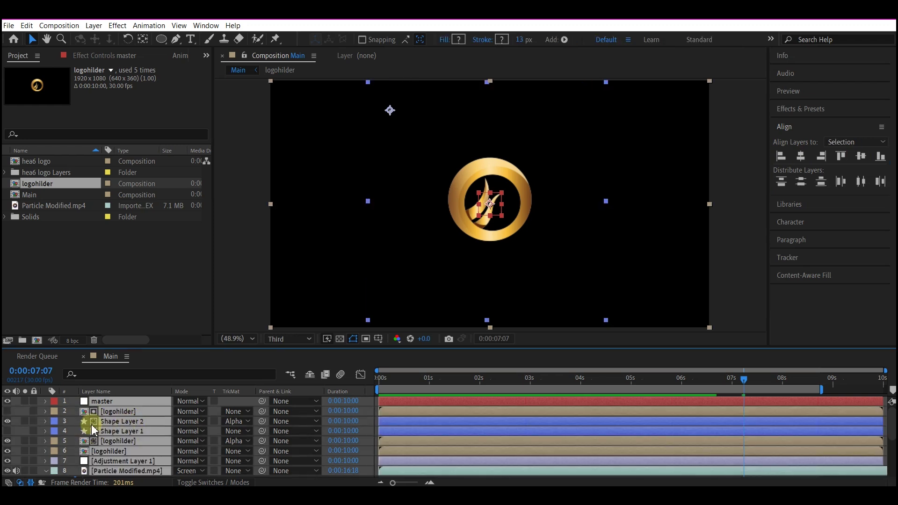
pyautogui.keyDown('ctrl'); pyautogui.click(118, 400); pyautogui.keyUp('ctrl')
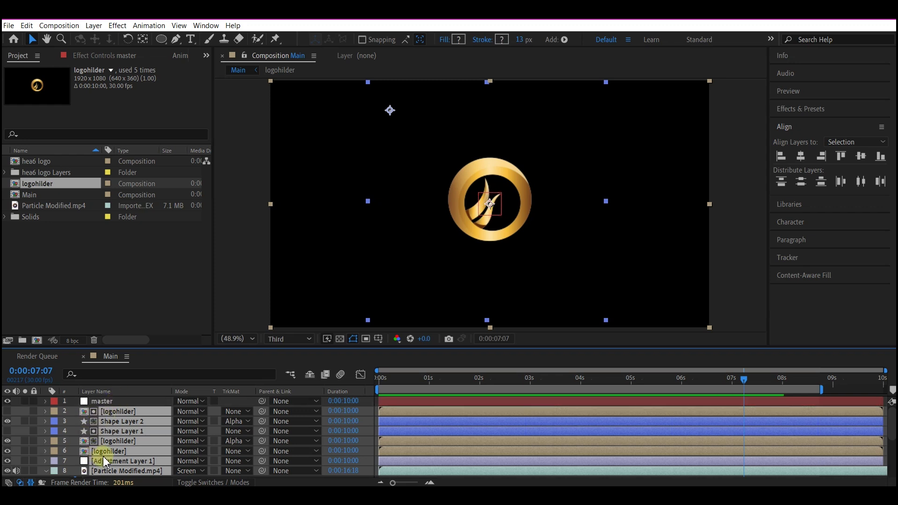
pyautogui.scroll(-5, 99, 464)
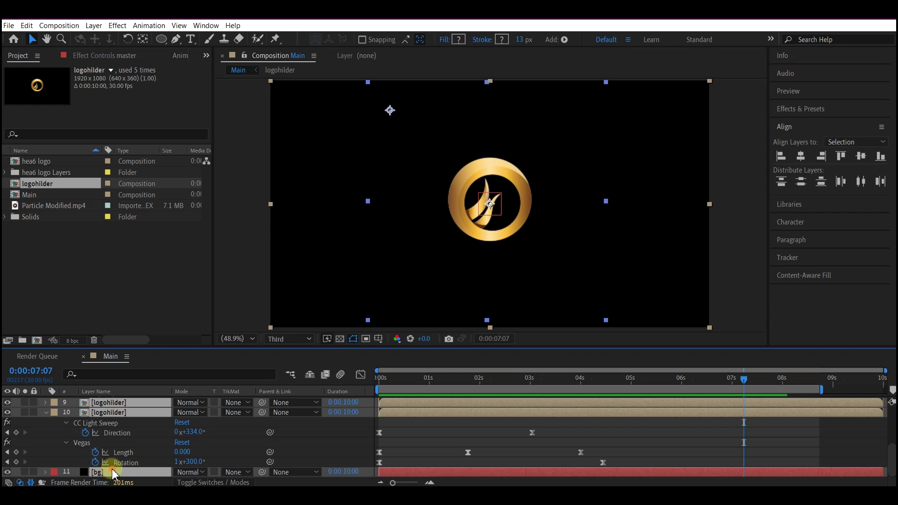
pyautogui.click(111, 443)
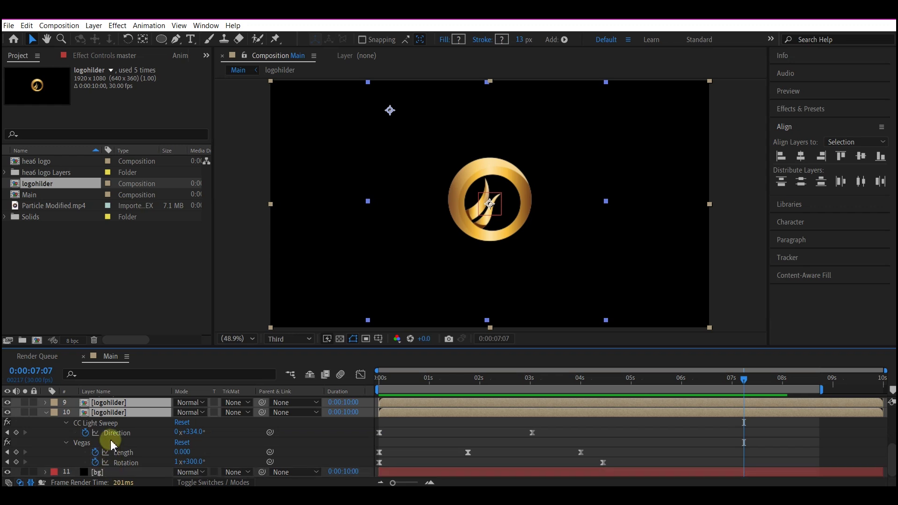
pyautogui.scroll(5, 112, 443)
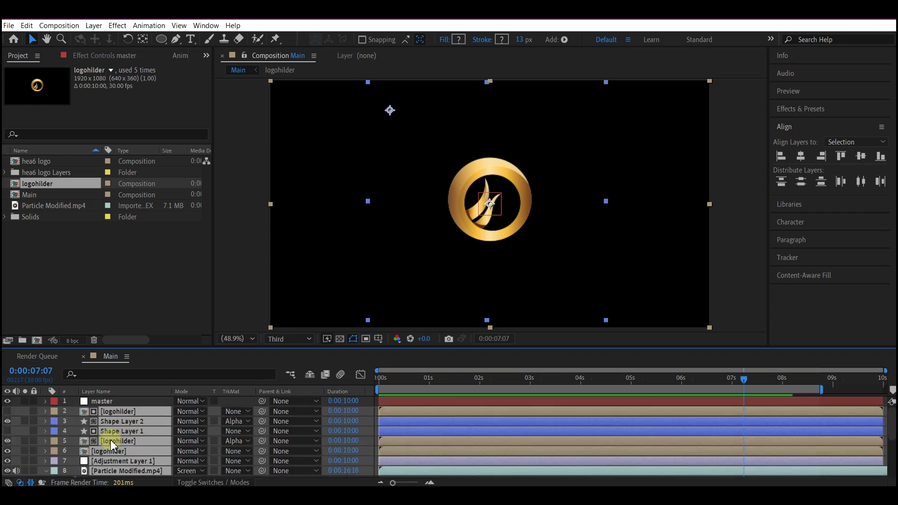
pyautogui.click(111, 467)
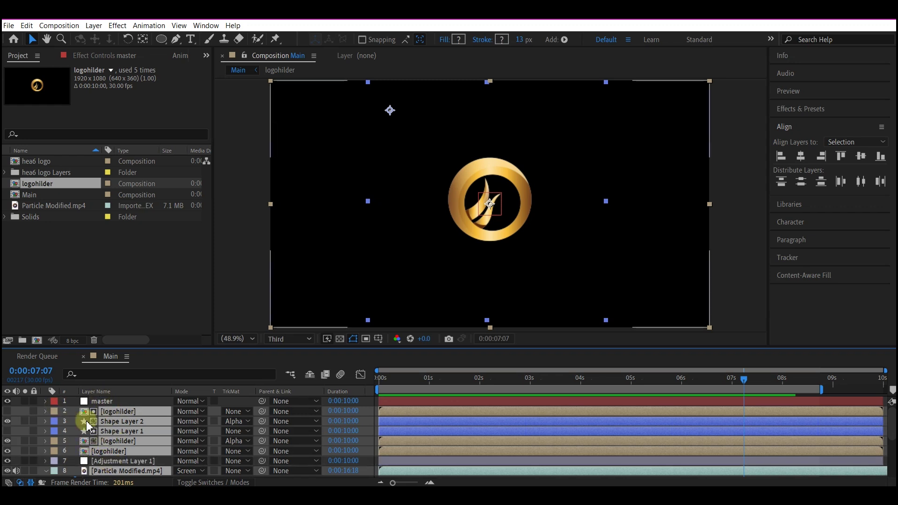
pyautogui.moveTo(263, 411); pyautogui.dragTo(89, 400)
pyautogui.moveTo(537, 389); pyautogui.dragTo(592, 394)
# Keyframe the master's Scale at 120% around four seconds and 0% at the first frame
pyautogui.click(572, 403)
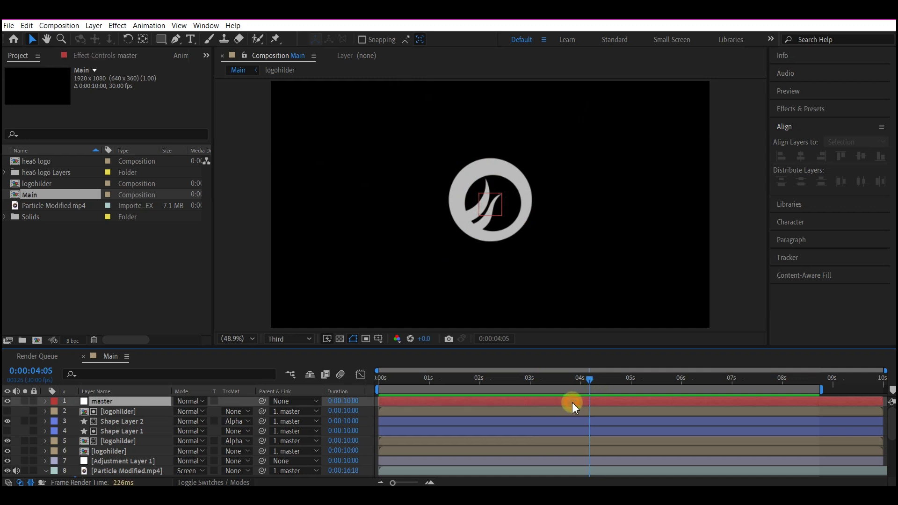
pyautogui.press('s')
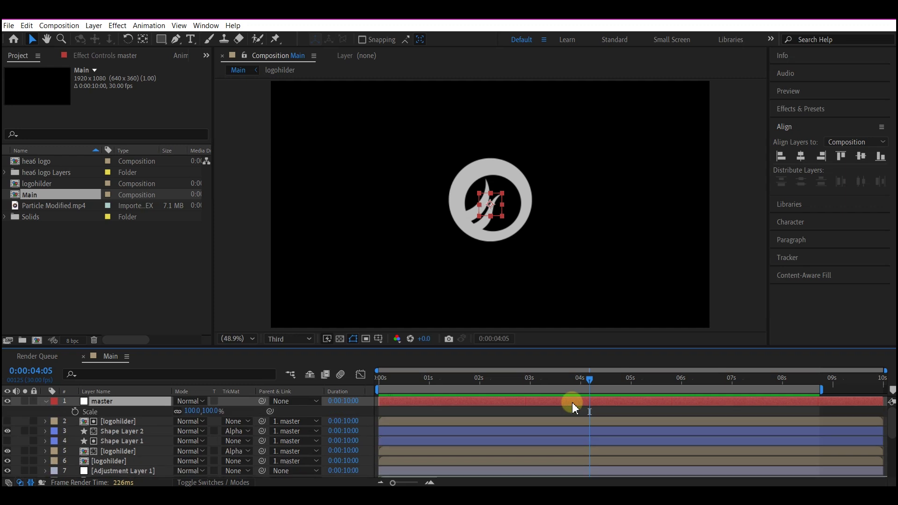
pyautogui.click(74, 412)
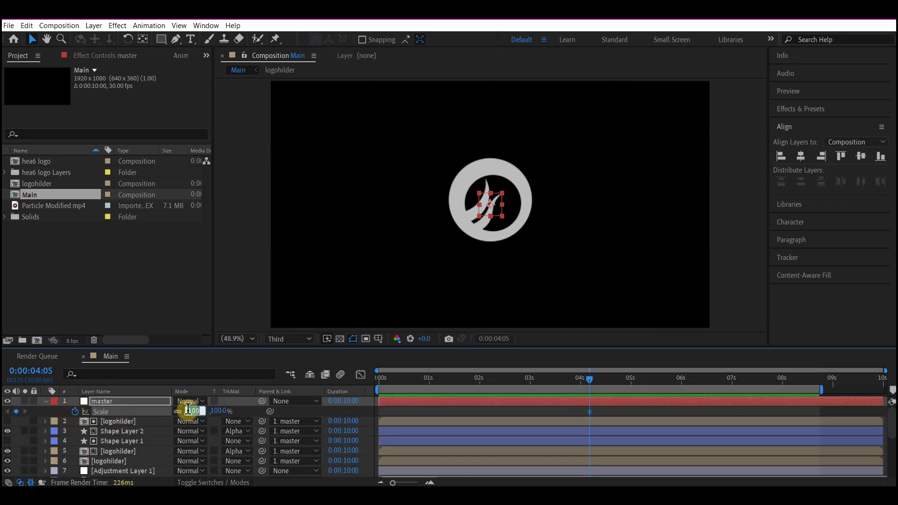
pyautogui.write('120')
pyautogui.press('Return')
pyautogui.moveTo(465, 377); pyautogui.dragTo(363, 375)
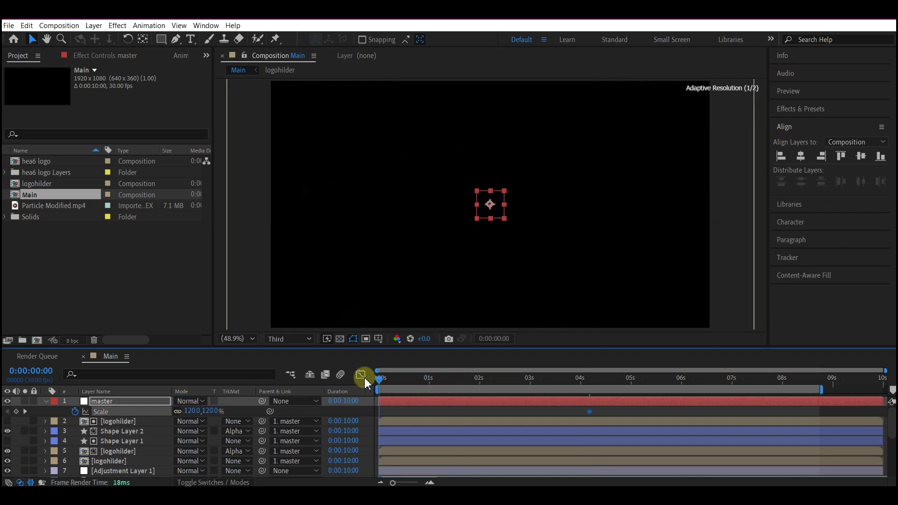
pyautogui.click(192, 412)
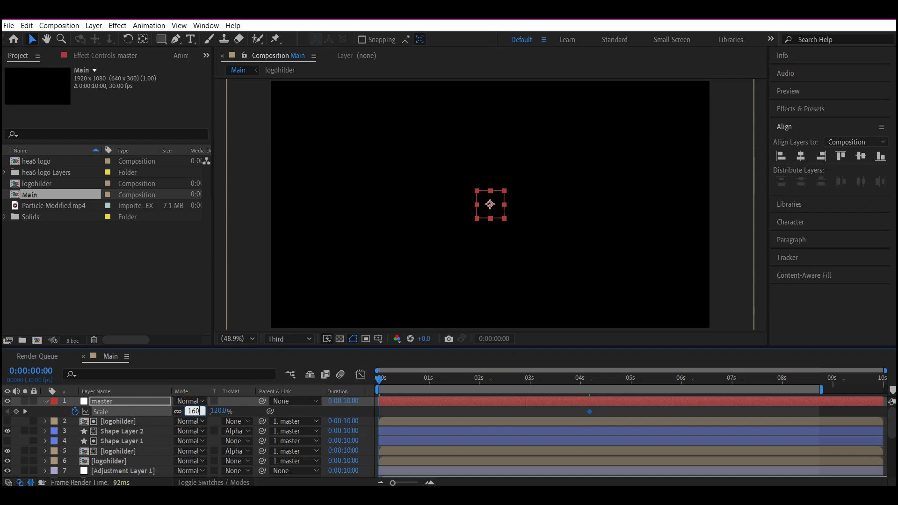
pyautogui.write('0')
pyautogui.press('Return')
# Add a 100% Scale keyframe at six seconds and Easy Ease all Scale keyframes
pyautogui.moveTo(580, 379); pyautogui.dragTo(624, 386)
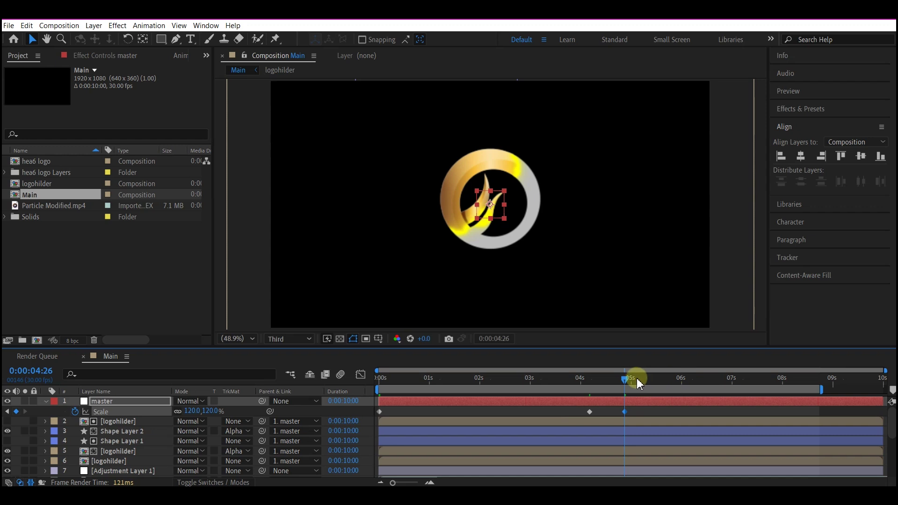
pyautogui.moveTo(625, 377); pyautogui.dragTo(683, 386)
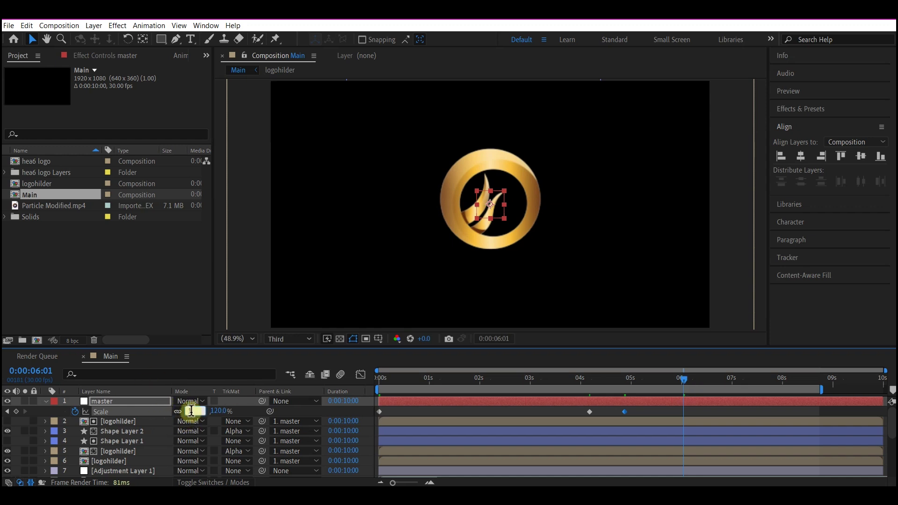
pyautogui.write('100')
pyautogui.click(397, 371)
pyautogui.moveTo(711, 411); pyautogui.dragTo(324, 425)
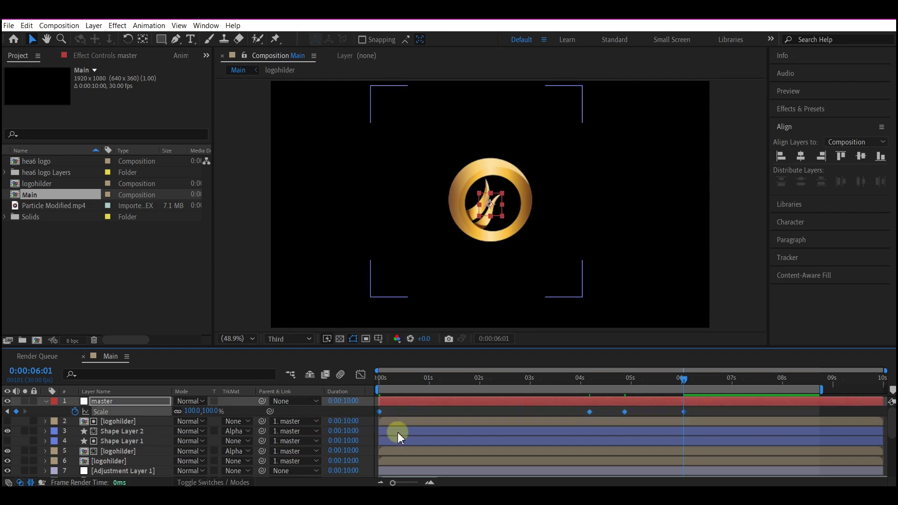
pyautogui.press('F9')
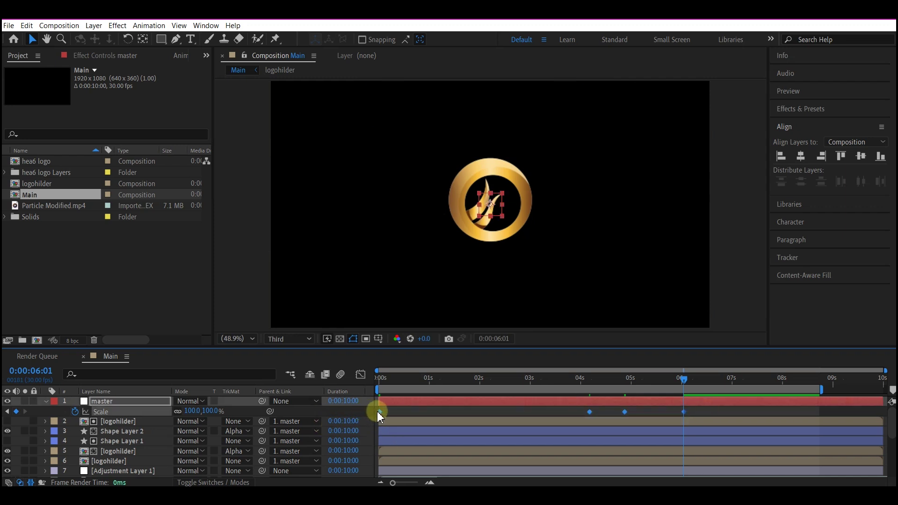
pyautogui.click(604, 403)
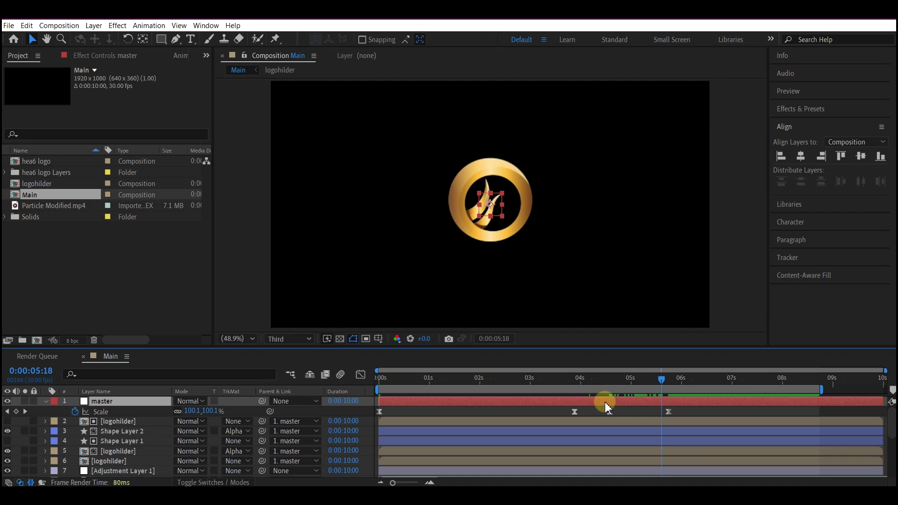
# Keyframe the master's Position at 5:18, then raise it to Y 495 at 6:17
pyautogui.hotkey('shift', 'p')
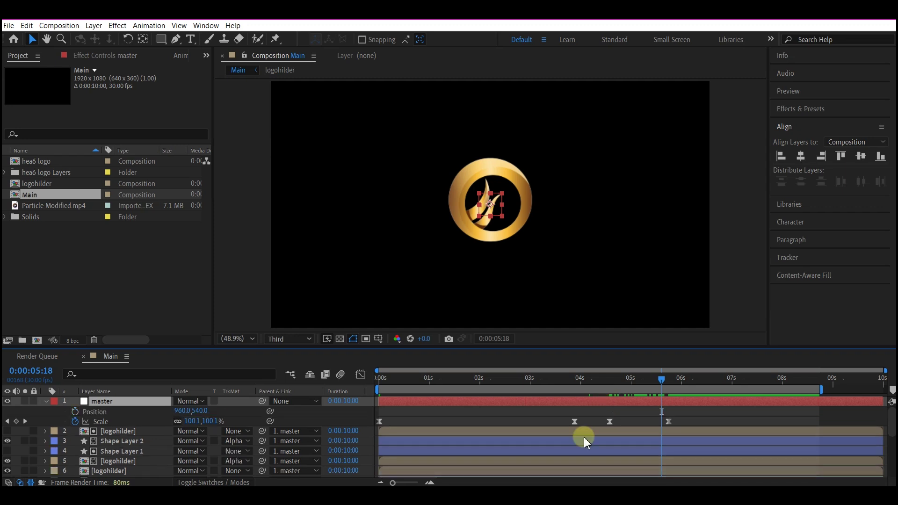
pyautogui.click(75, 411)
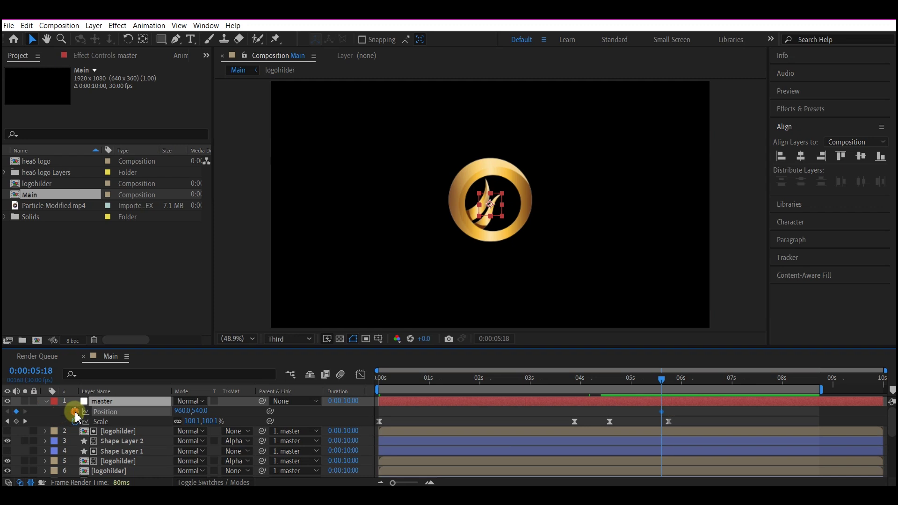
pyautogui.click(661, 377)
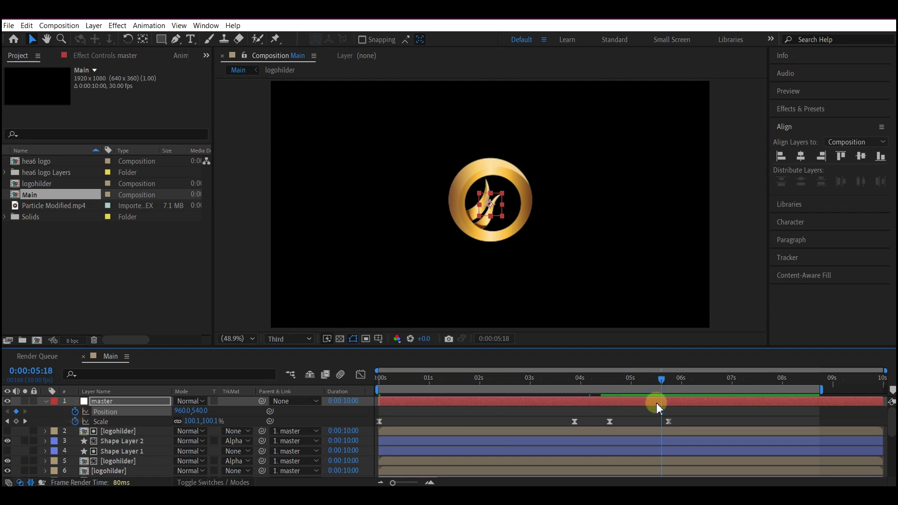
pyautogui.moveTo(660, 408)
pyautogui.mouseDown()
pyautogui.moveTo(607, 417)
pyautogui.moveTo(661, 416)
pyautogui.mouseUp()
pyautogui.moveTo(661, 378); pyautogui.dragTo(710, 386)
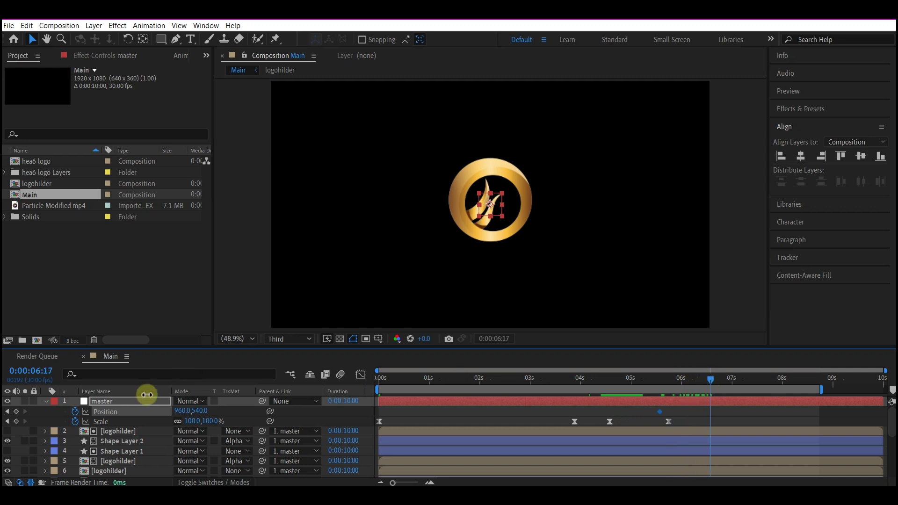
pyautogui.moveTo(198, 411); pyautogui.dragTo(167, 415)
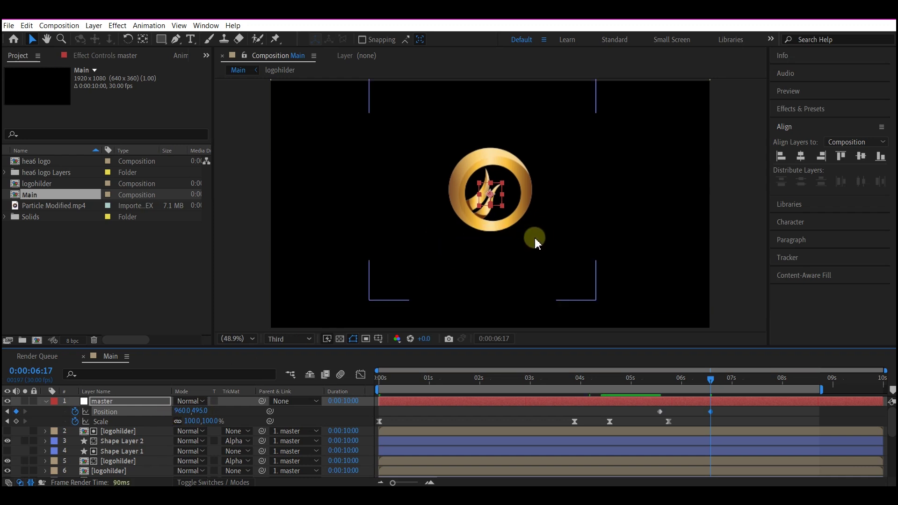
pyautogui.click(723, 408)
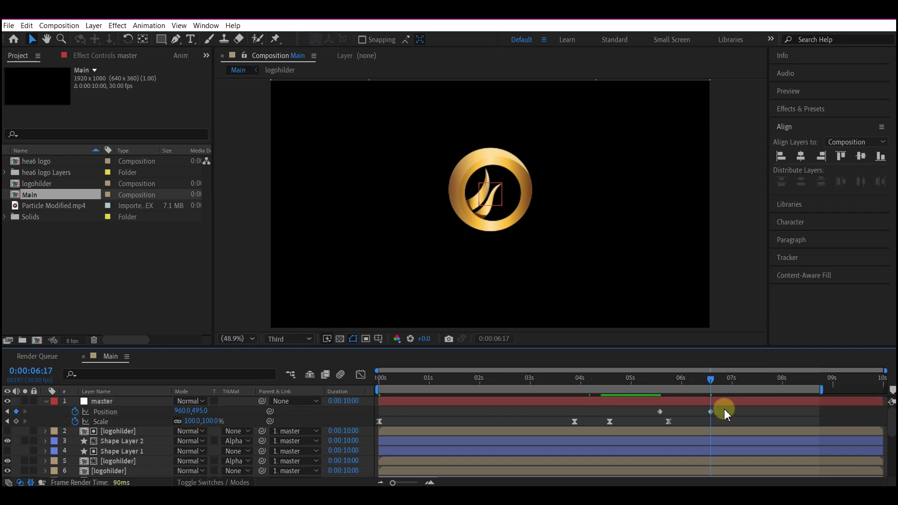
pyautogui.press('u')
pyautogui.click(561, 421)
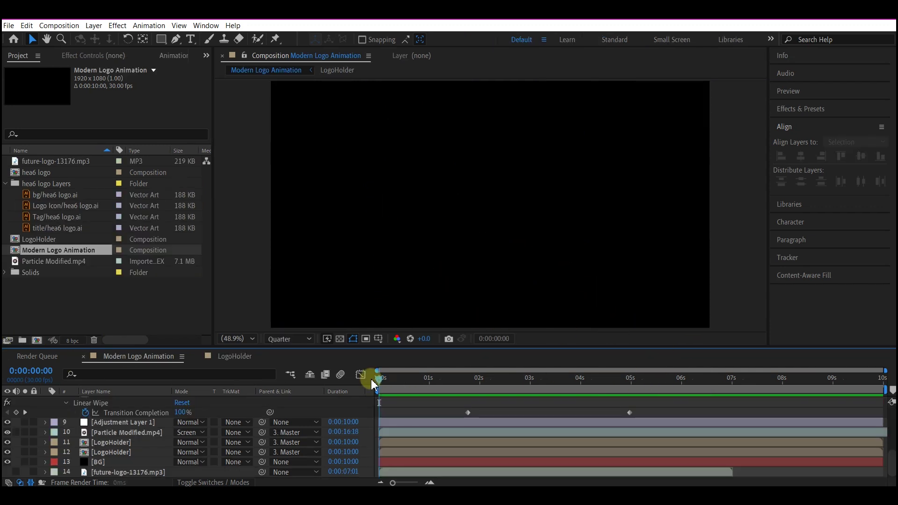
# Preview the Modern Logo Animation, ending on the gold logo with its Lorem Ipsum title
pyautogui.press('space')
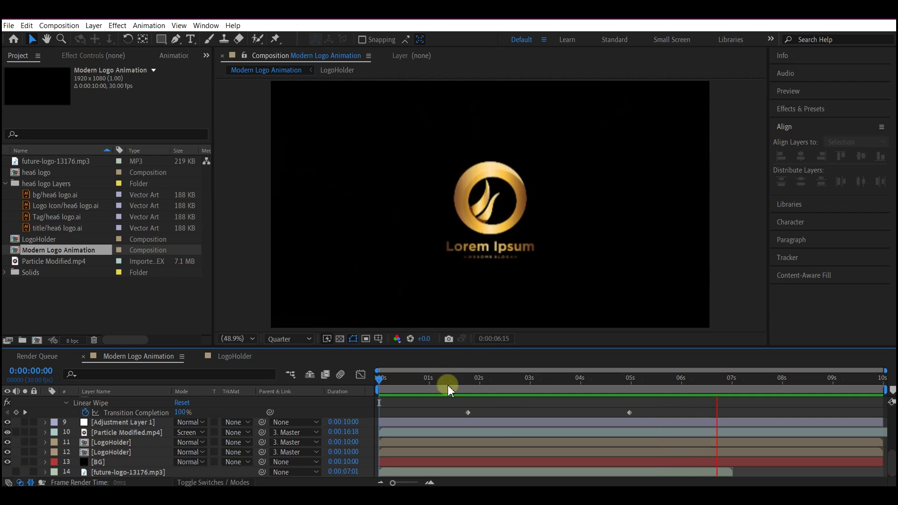
pyautogui.scroll(5, 496, 411)
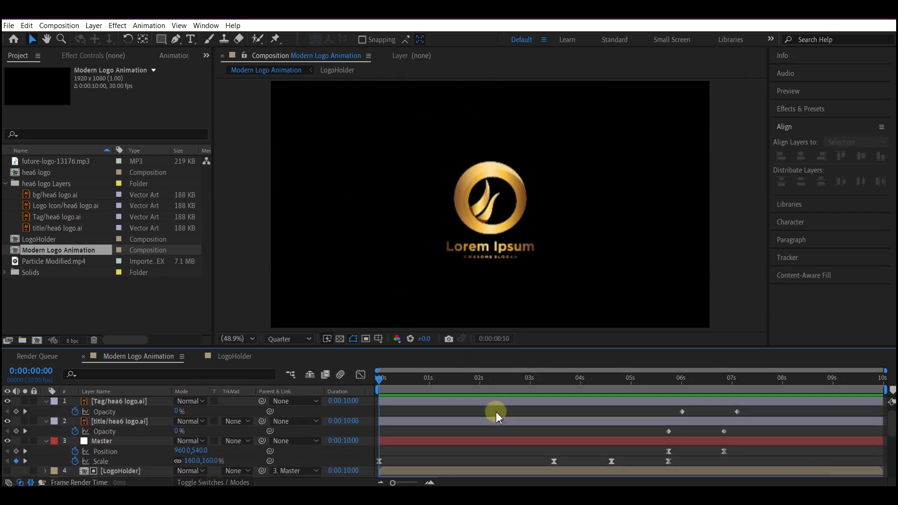